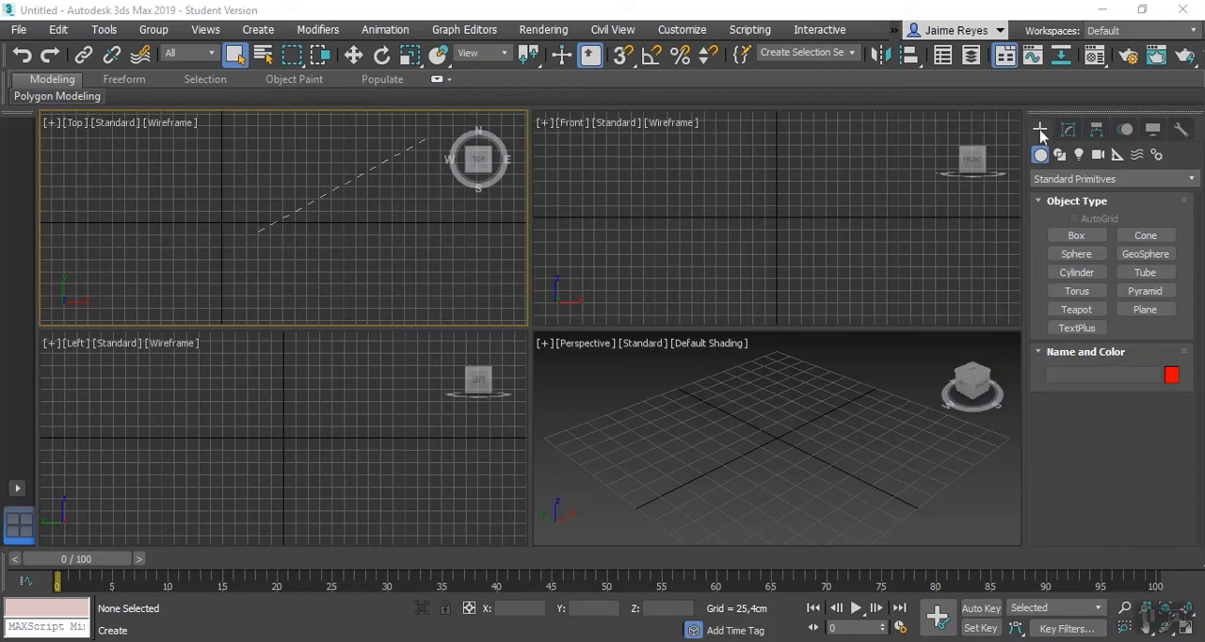
# Step: Look through the Modify, Hierarchy, Motion, Display and Utilities command sets, and return to Create
pyautogui.click(1068, 134)
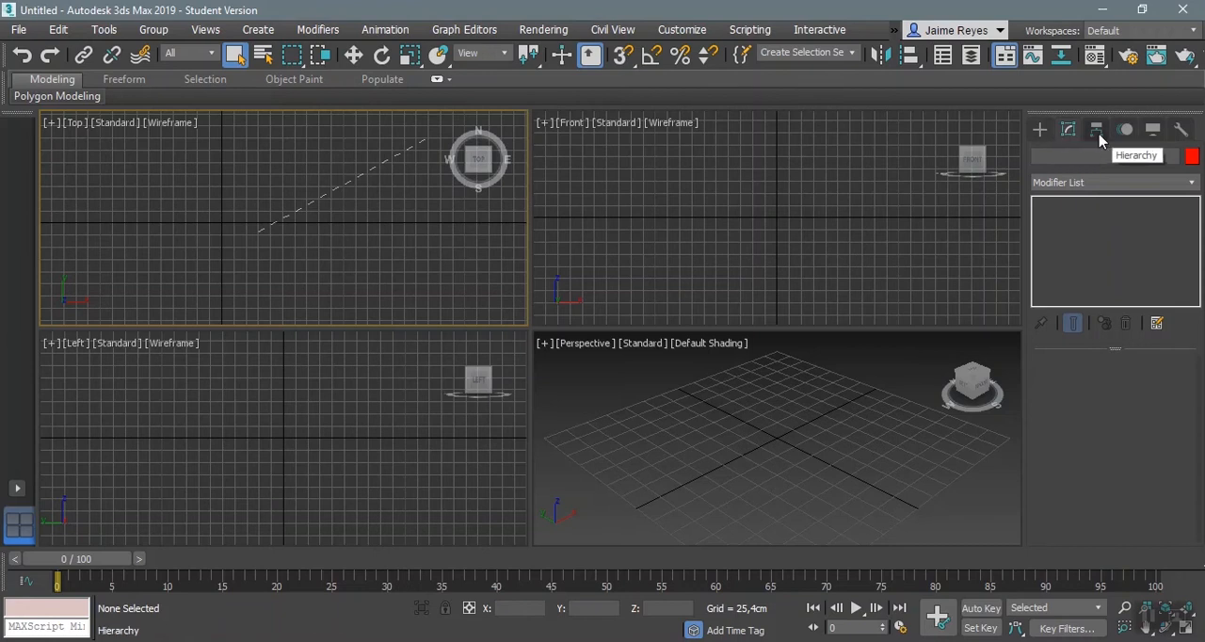
pyautogui.click(1098, 134)
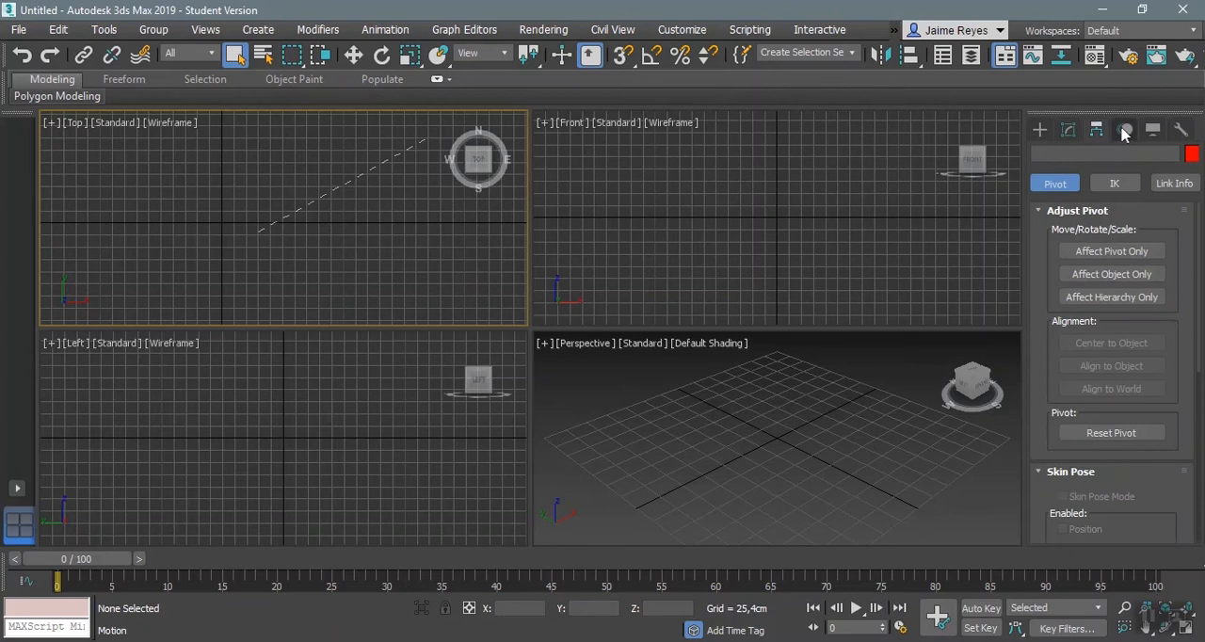
pyautogui.click(1124, 131)
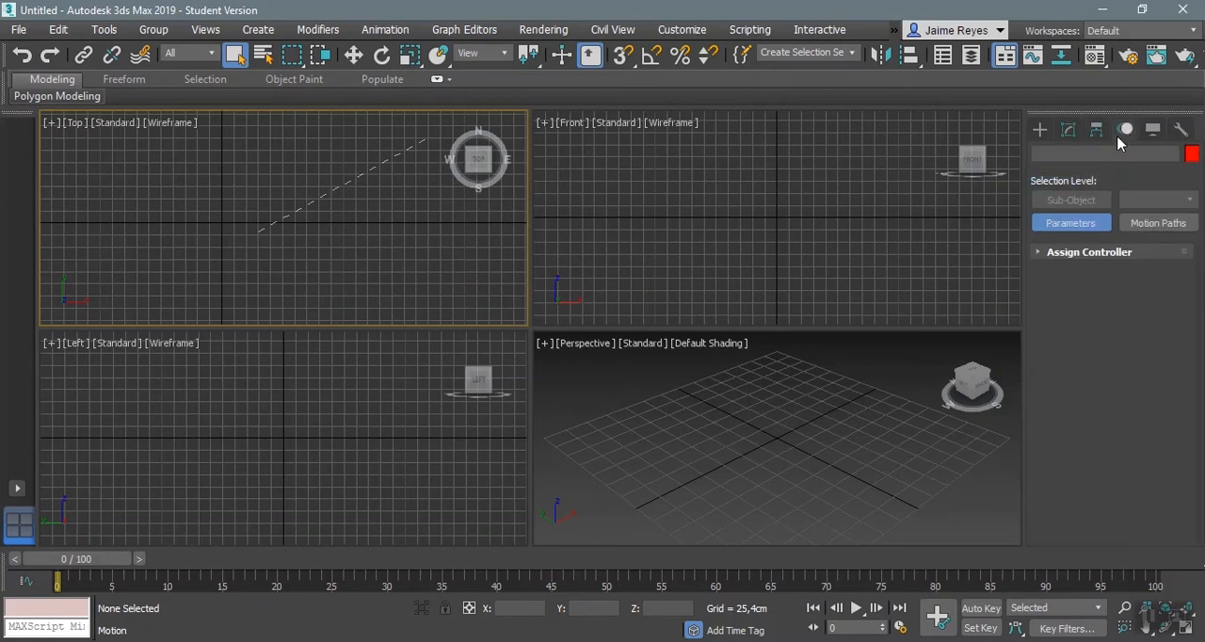
pyautogui.click(1153, 133)
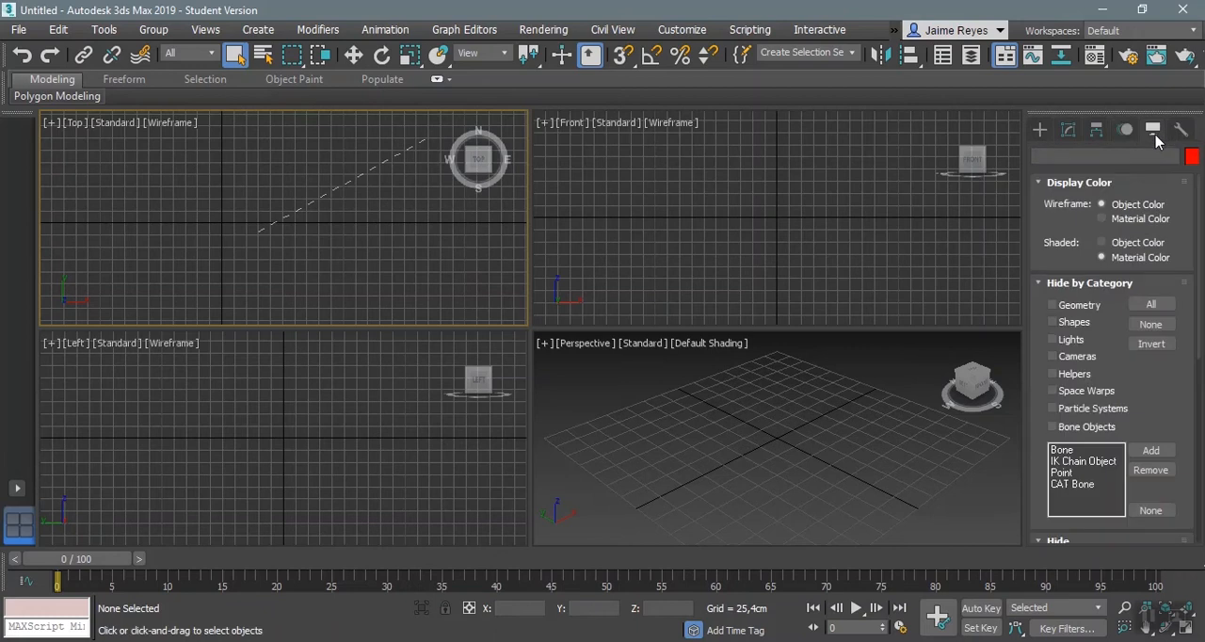
pyautogui.click(1180, 132)
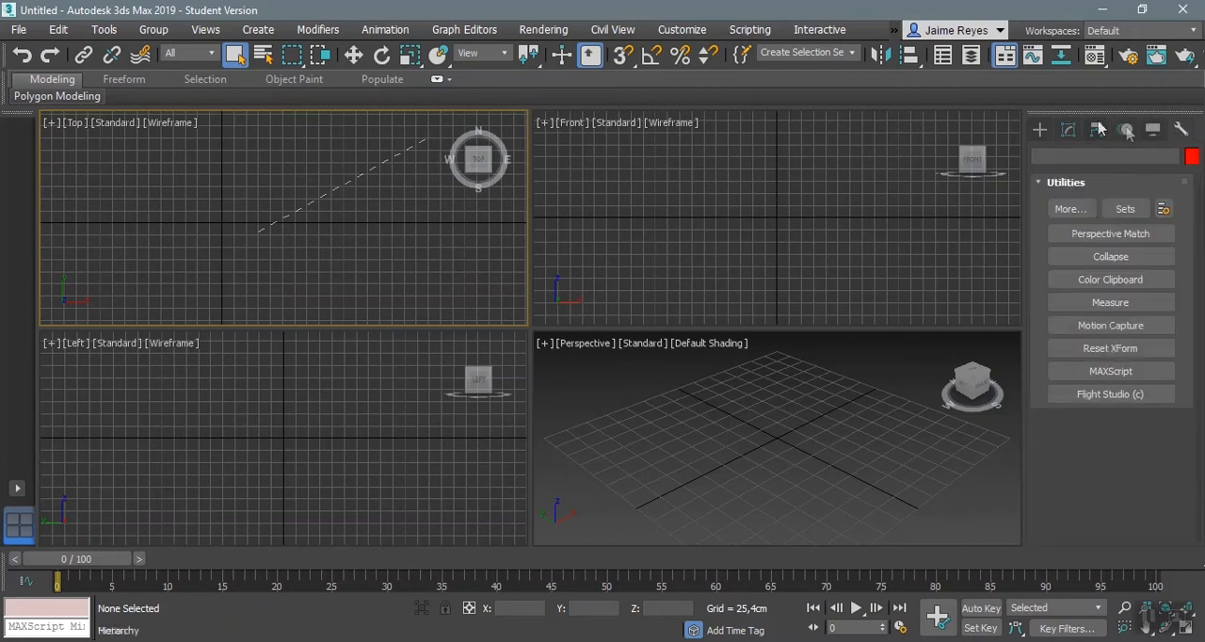
pyautogui.click(1041, 131)
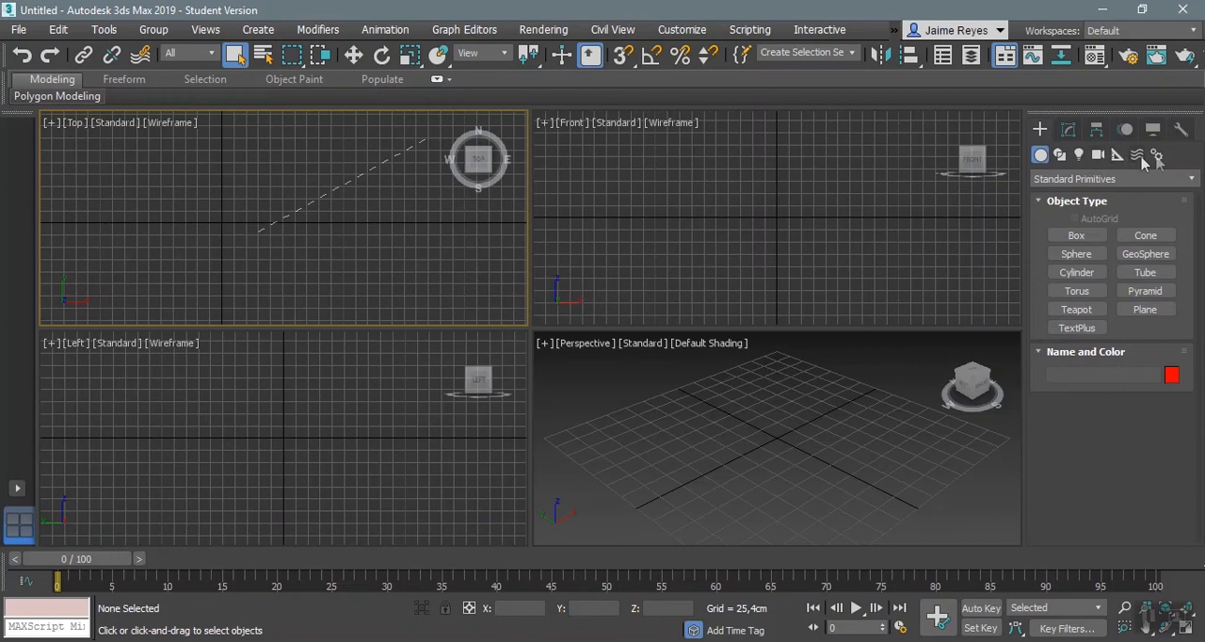
# Step: Look through the Shapes, Lights, Cameras, Helpers, Space Warps and Systems creation categories, and return to Geometry
pyautogui.click(1060, 157)
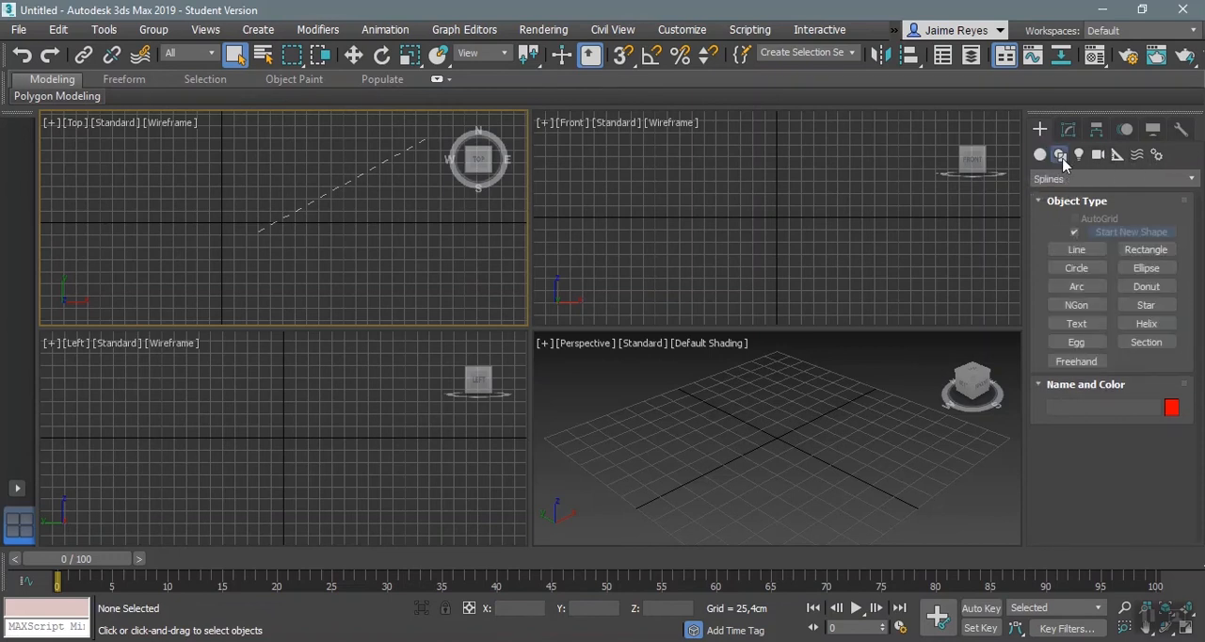
pyautogui.click(1080, 160)
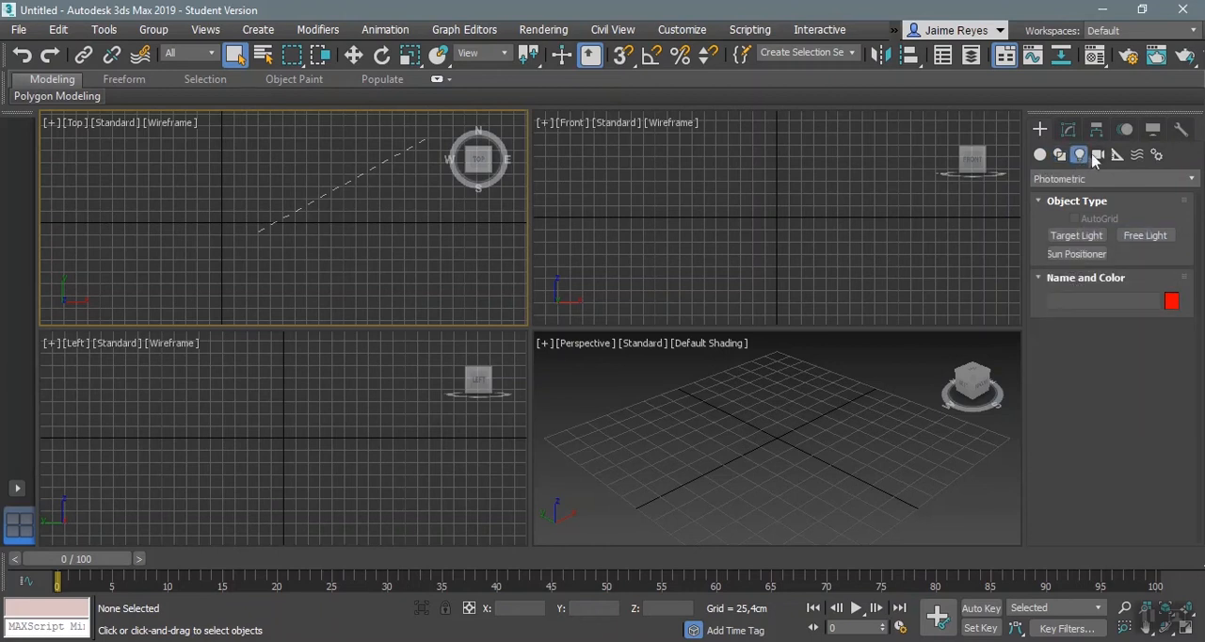
pyautogui.click(1100, 159)
pyautogui.click(1117, 157)
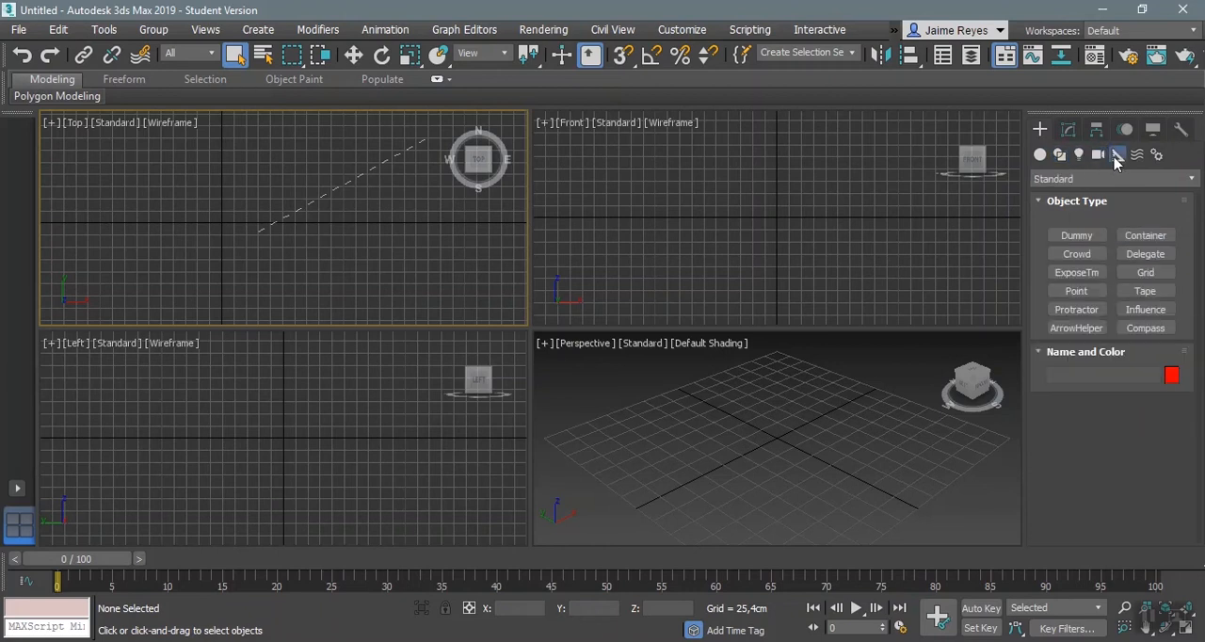
pyautogui.click(1138, 157)
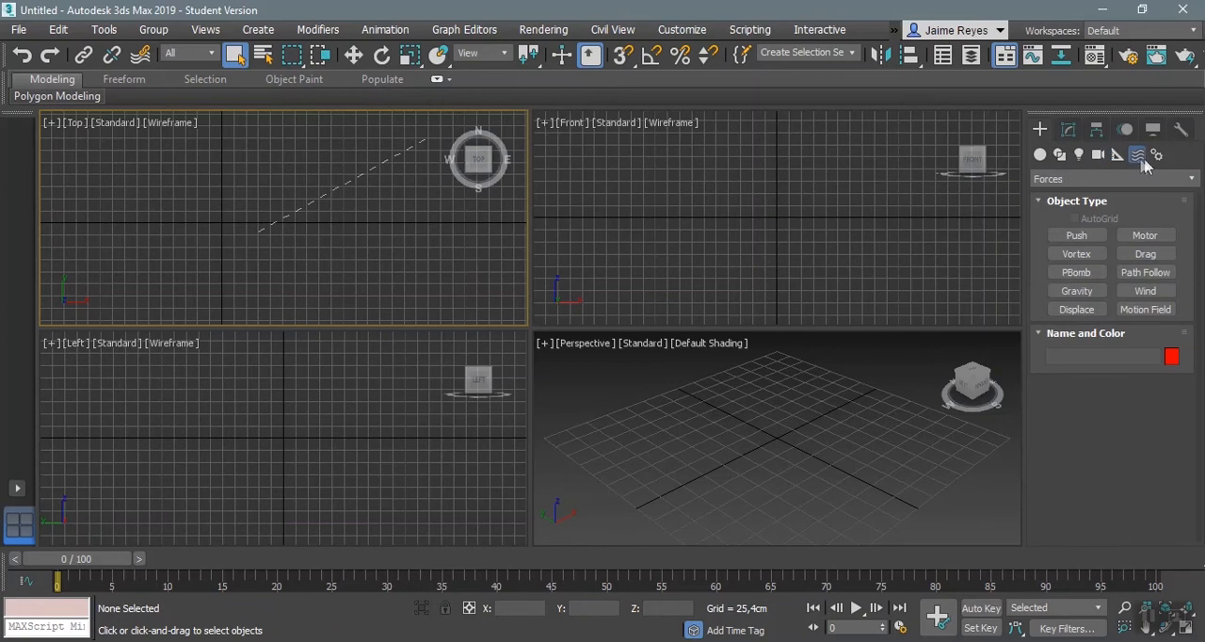
pyautogui.click(1157, 156)
pyautogui.click(1040, 157)
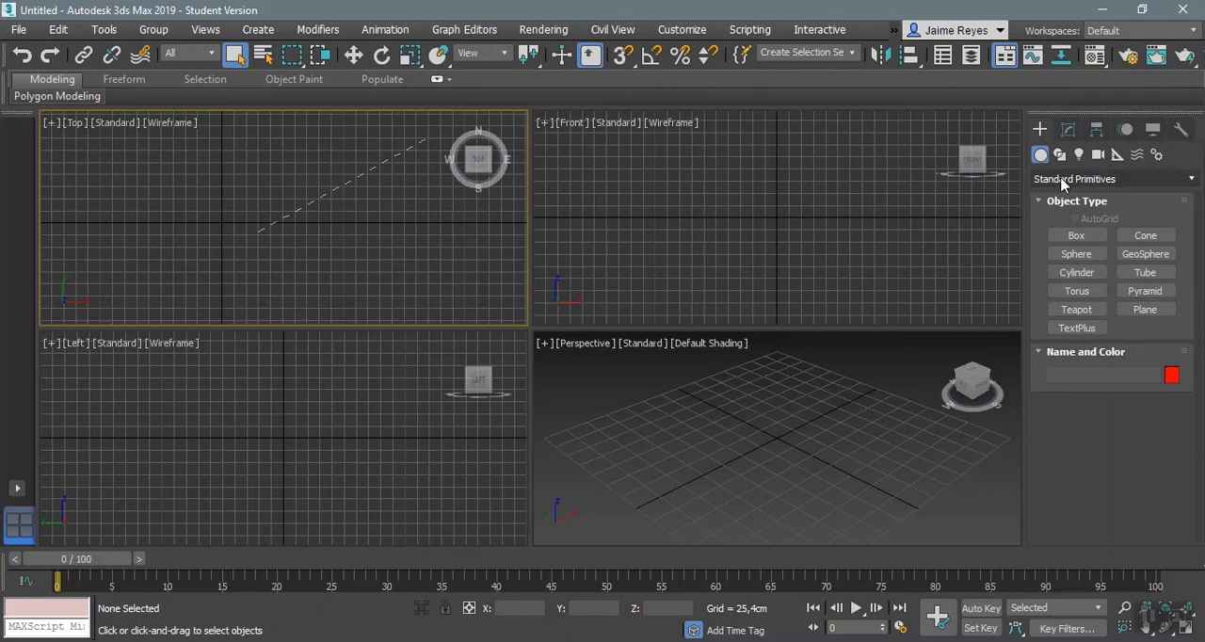
# Step: Examine the available geometry types, view the Extended Primitives, and return to Standard Primitives
pyautogui.click(1061, 181)
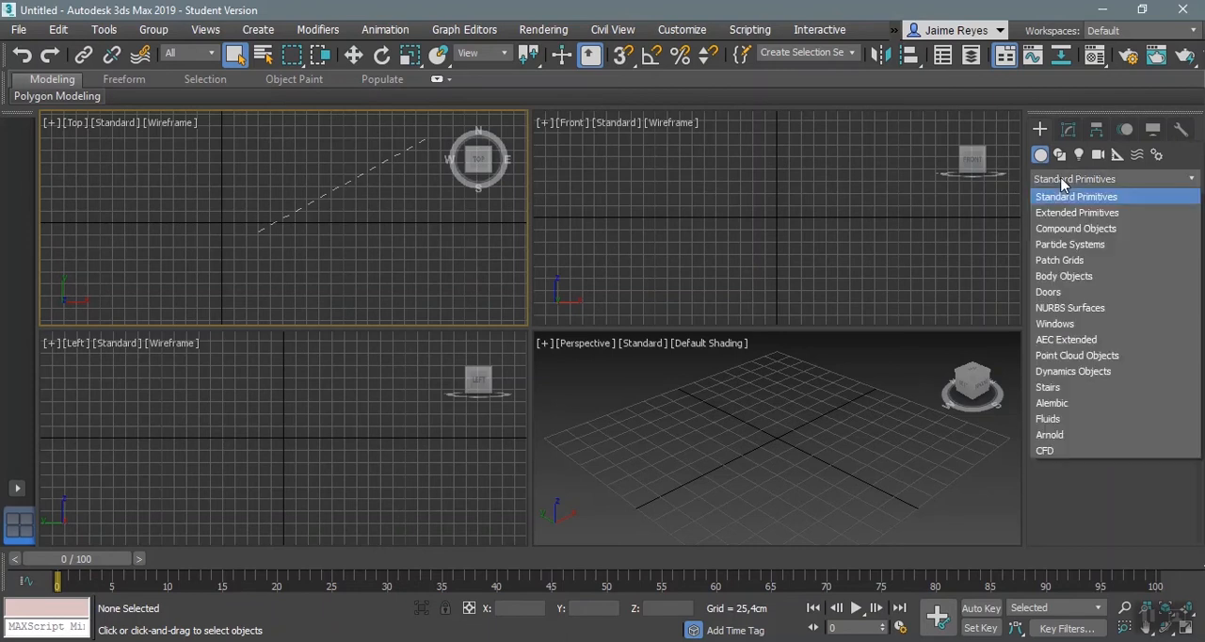
pyautogui.click(979, 640)
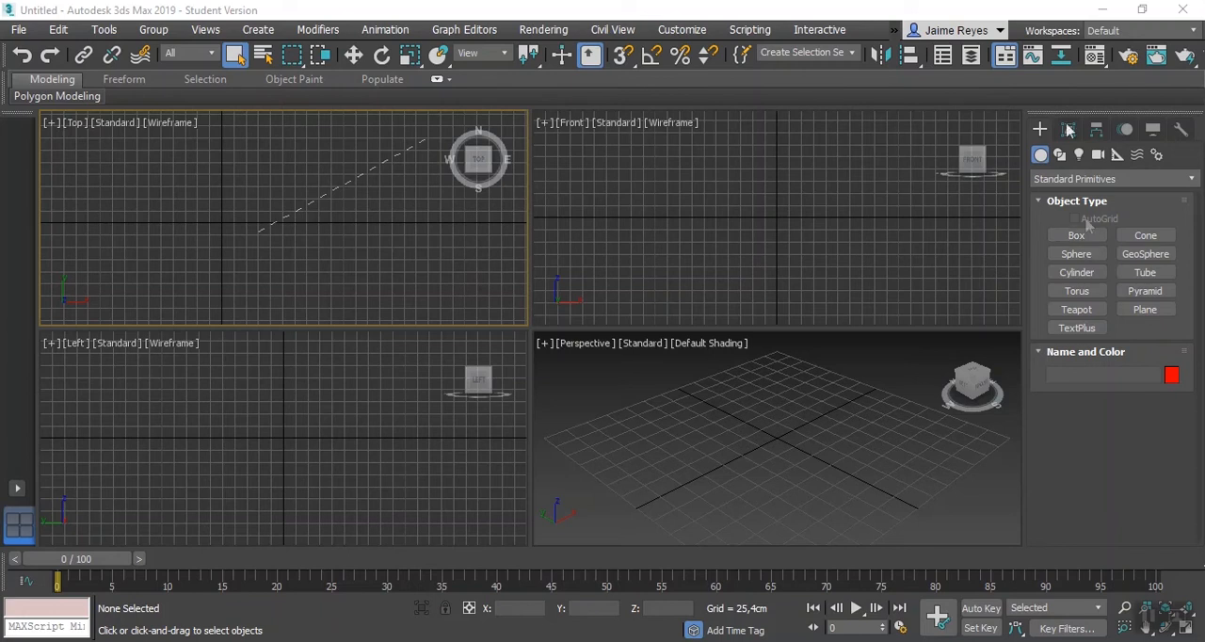
pyautogui.click(1071, 180)
pyautogui.click(1063, 220)
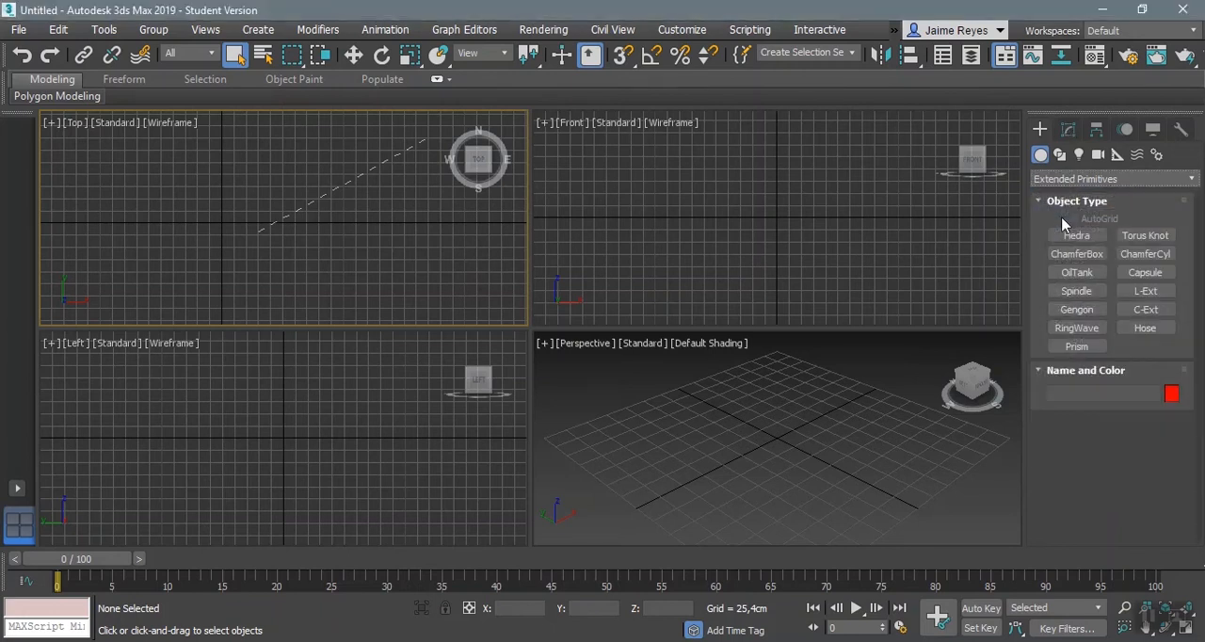
pyautogui.click(1067, 183)
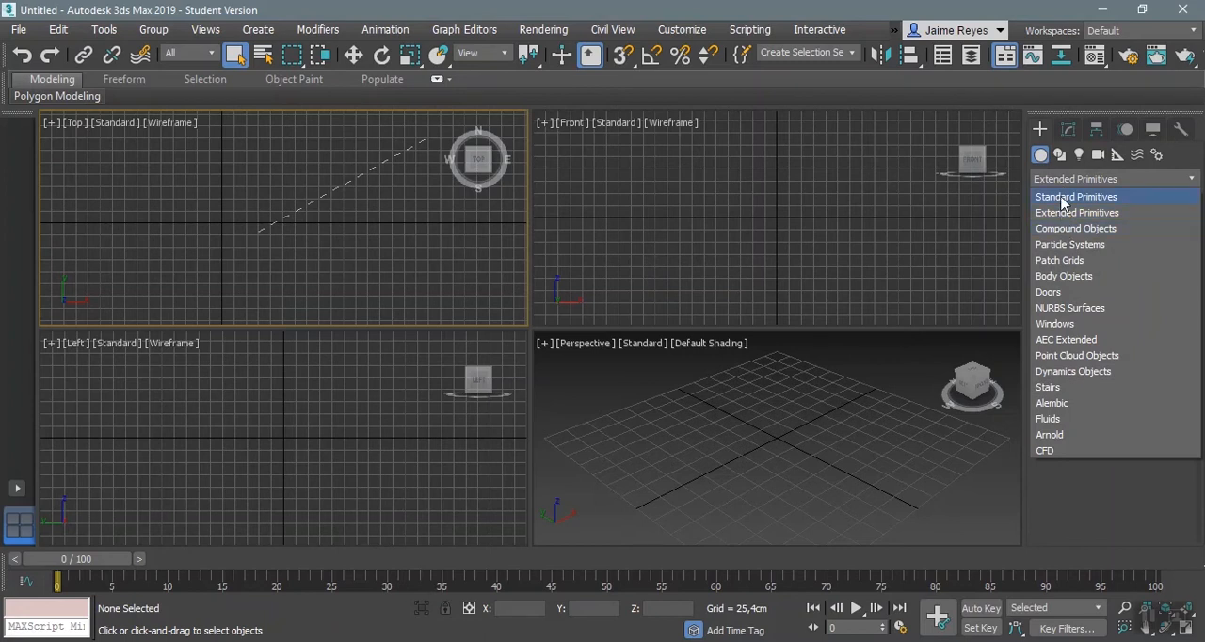
pyautogui.click(1052, 198)
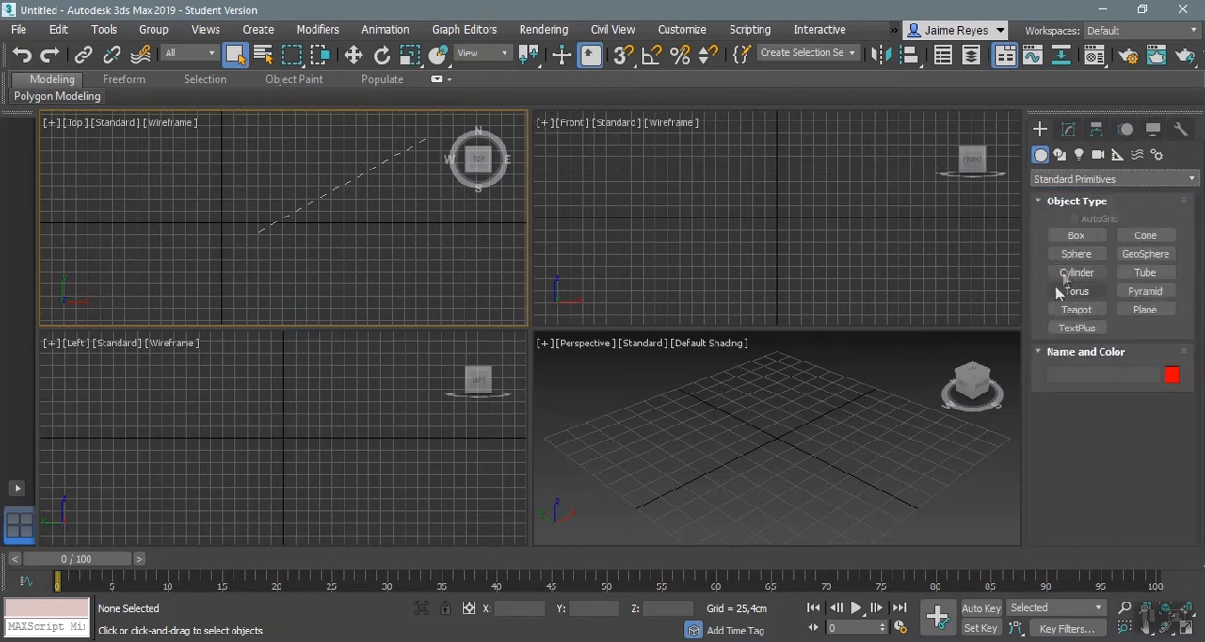
# Step: Create a box around the origin in the Top view, about 159 cm long, 199 cm wide and 87 cm high
pyautogui.click(1077, 237)
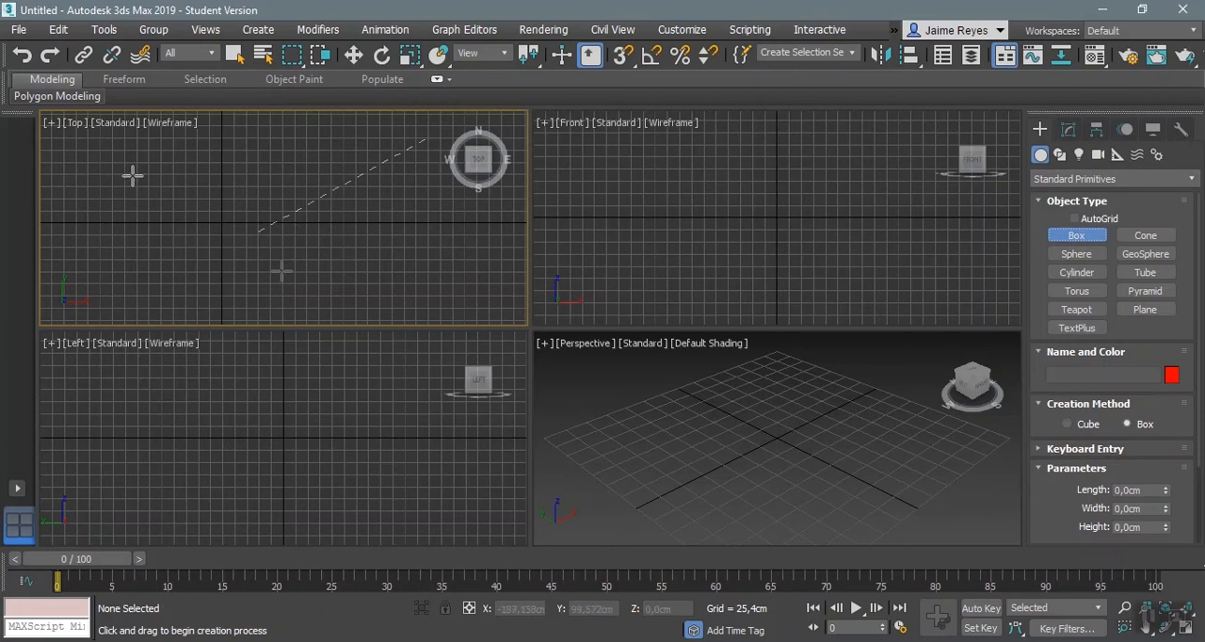
pyautogui.moveTo(237, 213); pyautogui.dragTo(296, 213, button='middle')
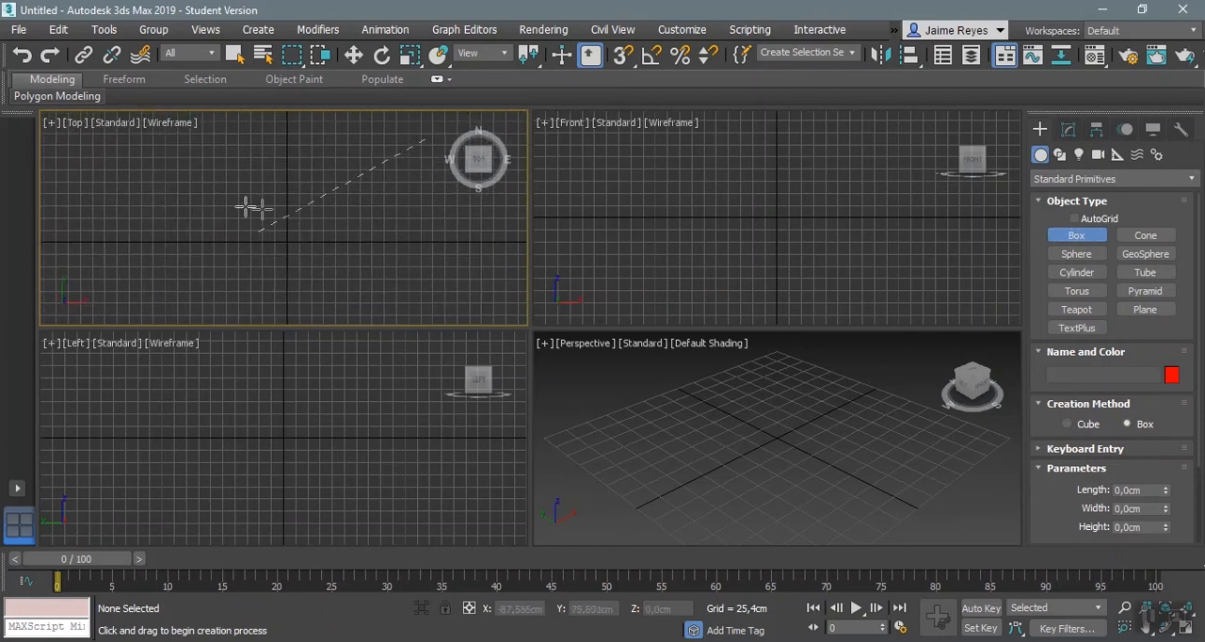
pyautogui.moveTo(236, 203); pyautogui.dragTo(331, 277)
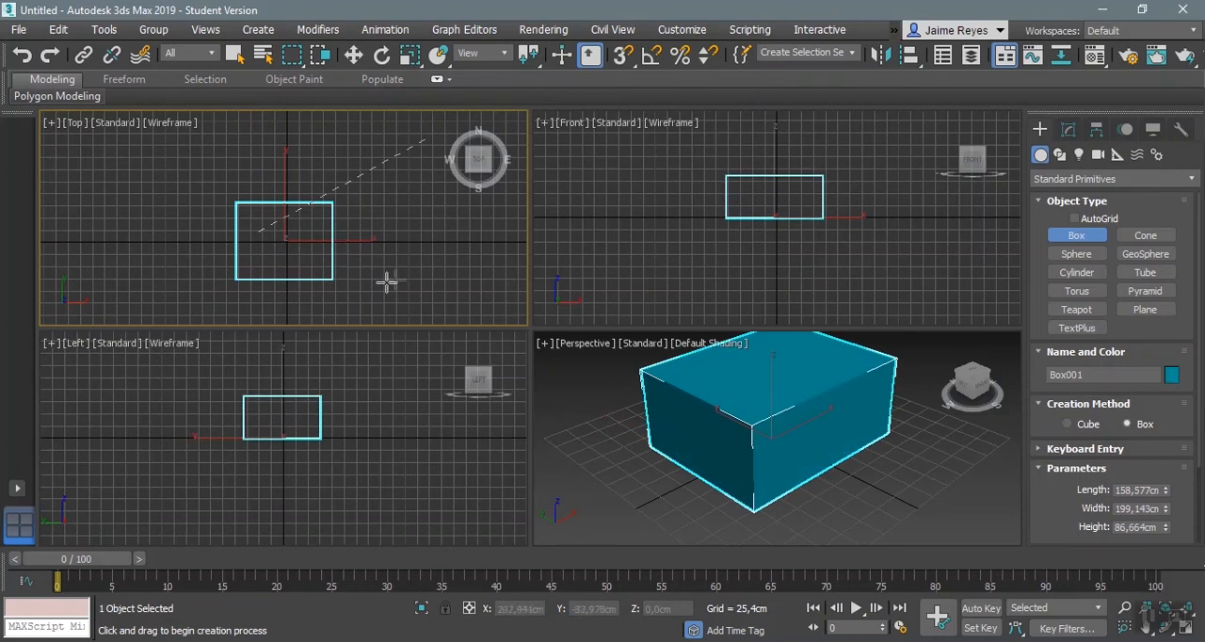
# Step: Set the box's length to 100 cm, width to 100 cm and height to 50 cm
pyautogui.scroll(-2, 1052, 477)
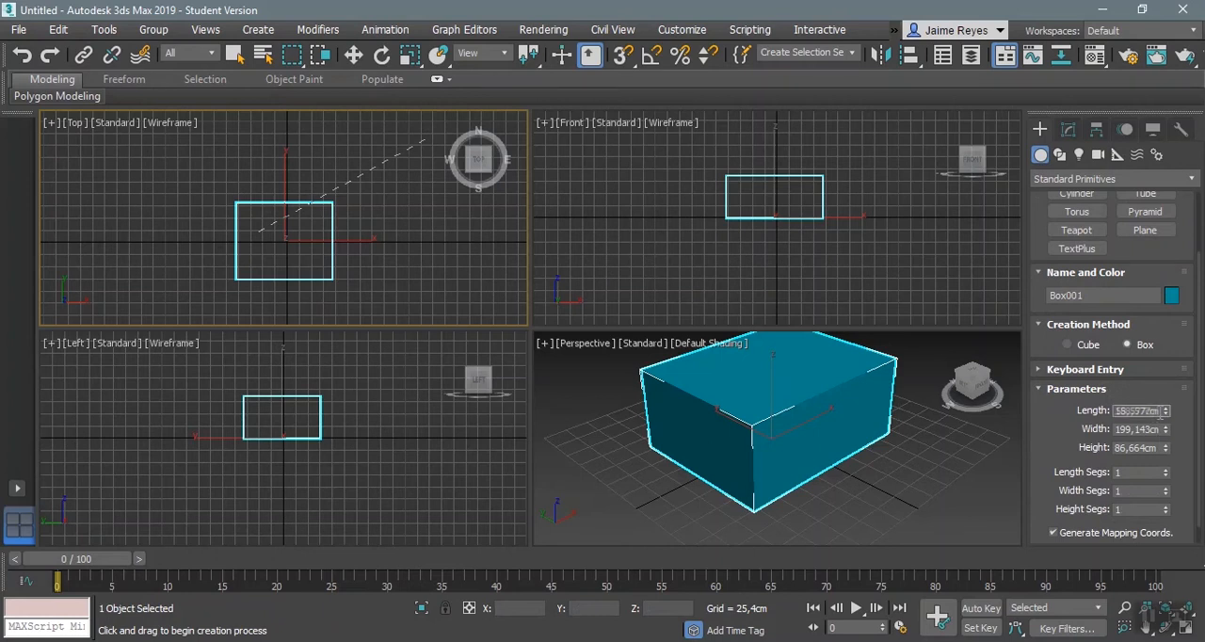
pyautogui.moveTo(1161, 411); pyautogui.dragTo(1110, 410)
pyautogui.write('100')
pyautogui.press('Tab')
pyautogui.write('100')
pyautogui.press('Tab')
pyautogui.write('50')
pyautogui.press('Tab')
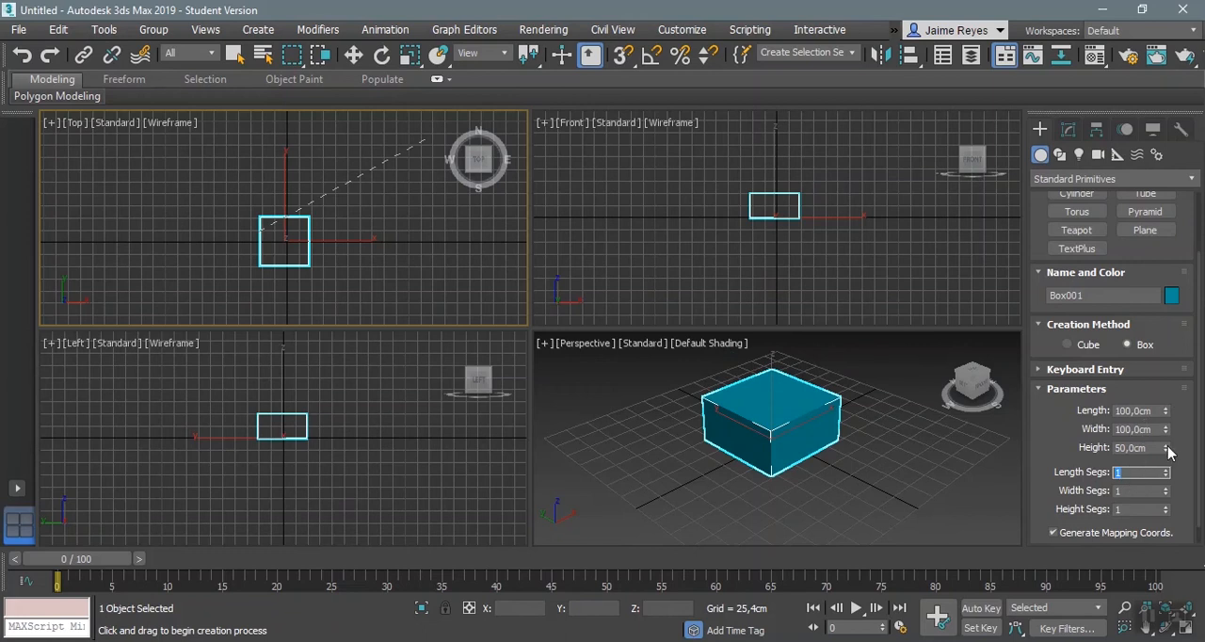
pyautogui.moveTo(1167, 454); pyautogui.dragTo(1070, 451)
pyautogui.write('50')
pyautogui.press('Return')
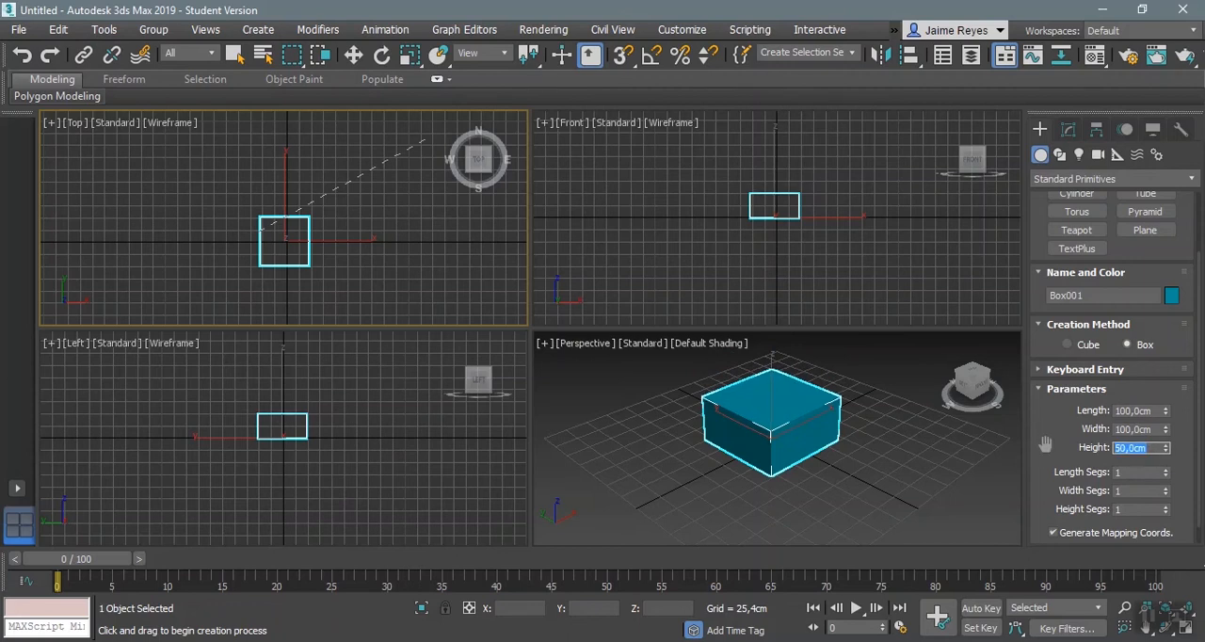
# Step: Turn on Edged Faces display in the Perspective view of the box
pyautogui.click(1131, 472)
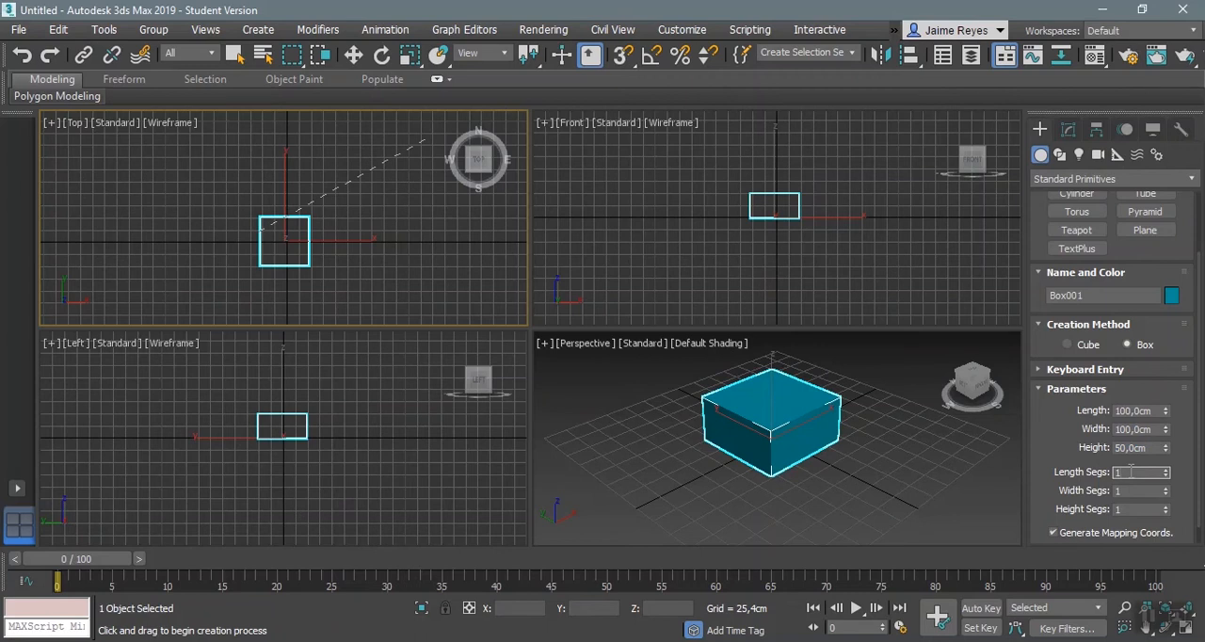
pyautogui.scroll(-3, 697, 400)
pyautogui.scroll(8, 751, 432)
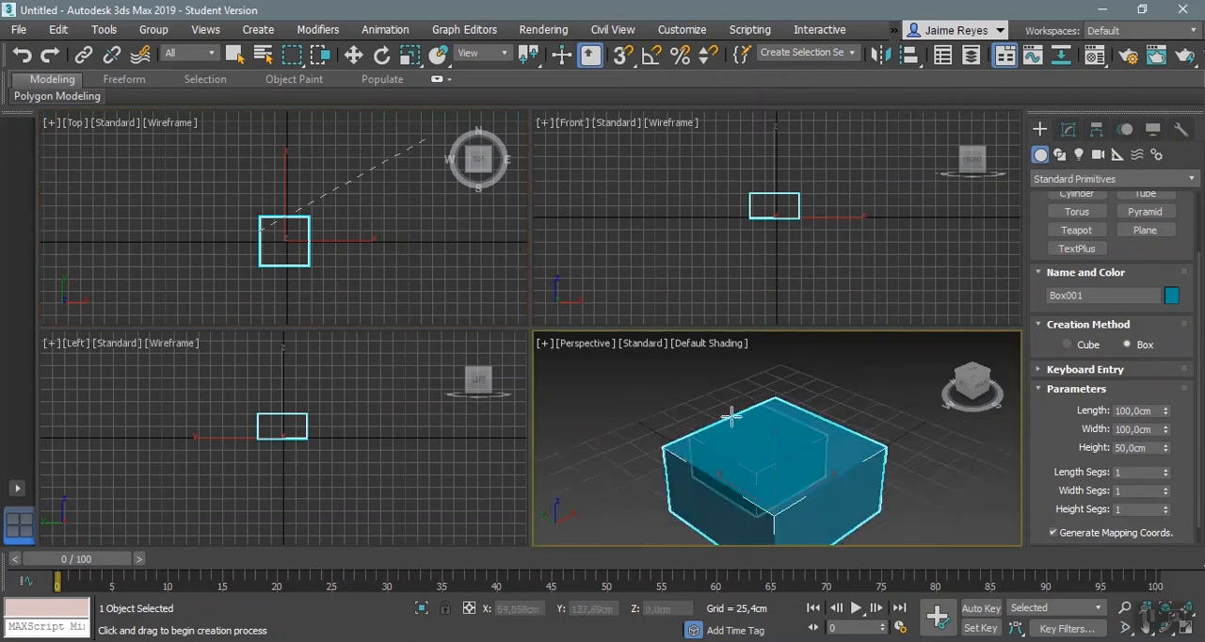
pyautogui.scroll(-8, 751, 432)
pyautogui.press('F4')
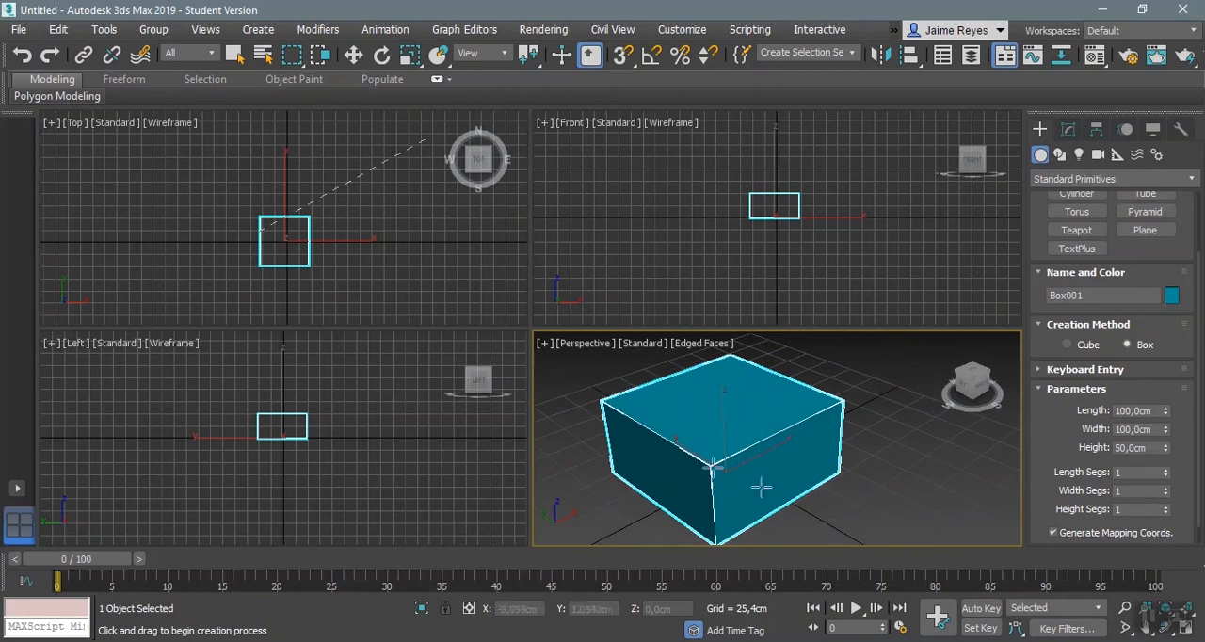
# Step: Set the box's length, width and height segments to 3 each
pyautogui.click(1165, 468)
pyautogui.click(1165, 469)
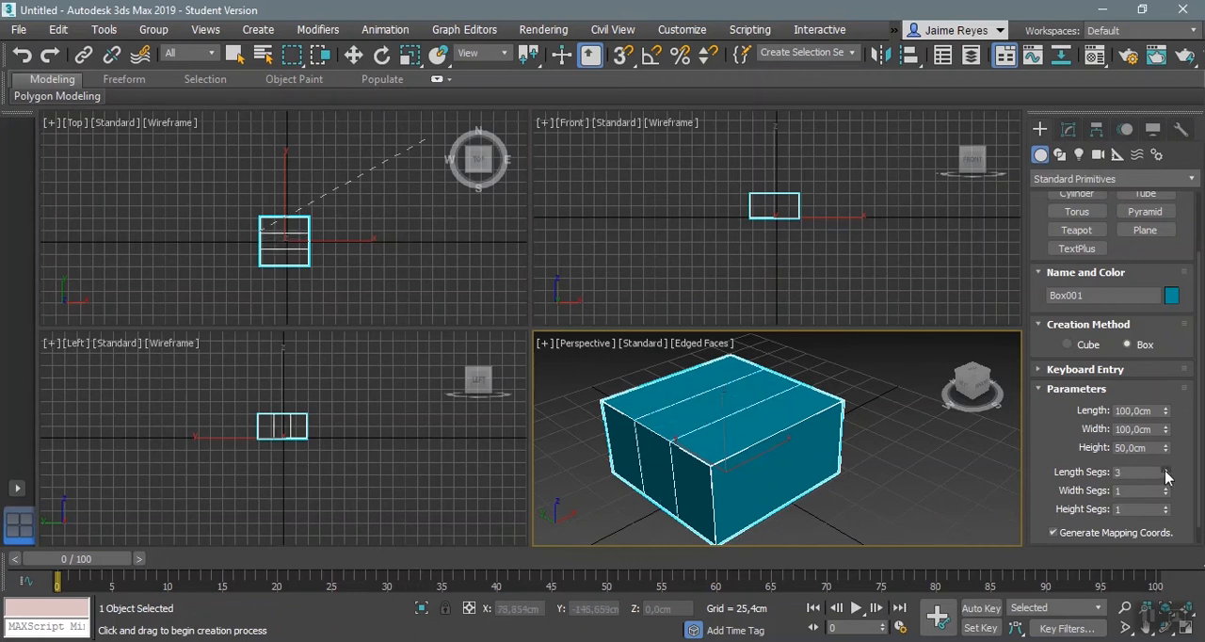
pyautogui.click(1166, 488)
pyautogui.click(1165, 487)
pyautogui.click(1165, 506)
pyautogui.click(1167, 509)
pyautogui.scroll(-1, 1179, 453)
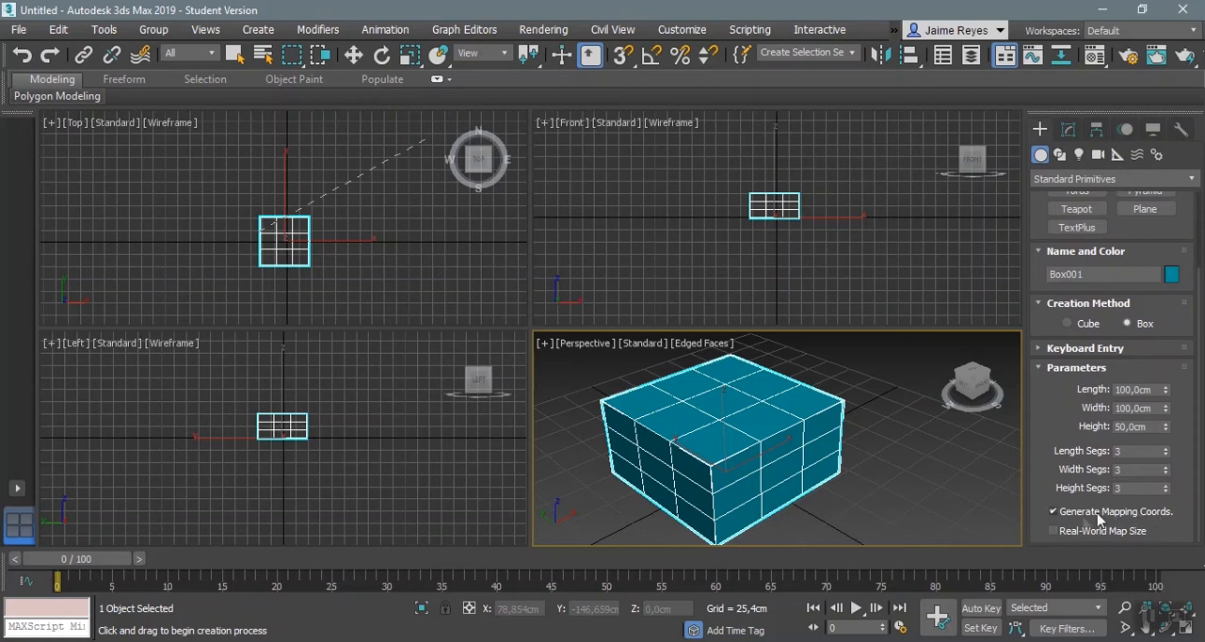
# Step: Create a sphere beside the box in the Perspective view, with a radius of about 56 cm
pyautogui.moveTo(869, 473); pyautogui.dragTo(842, 475, button='middle')
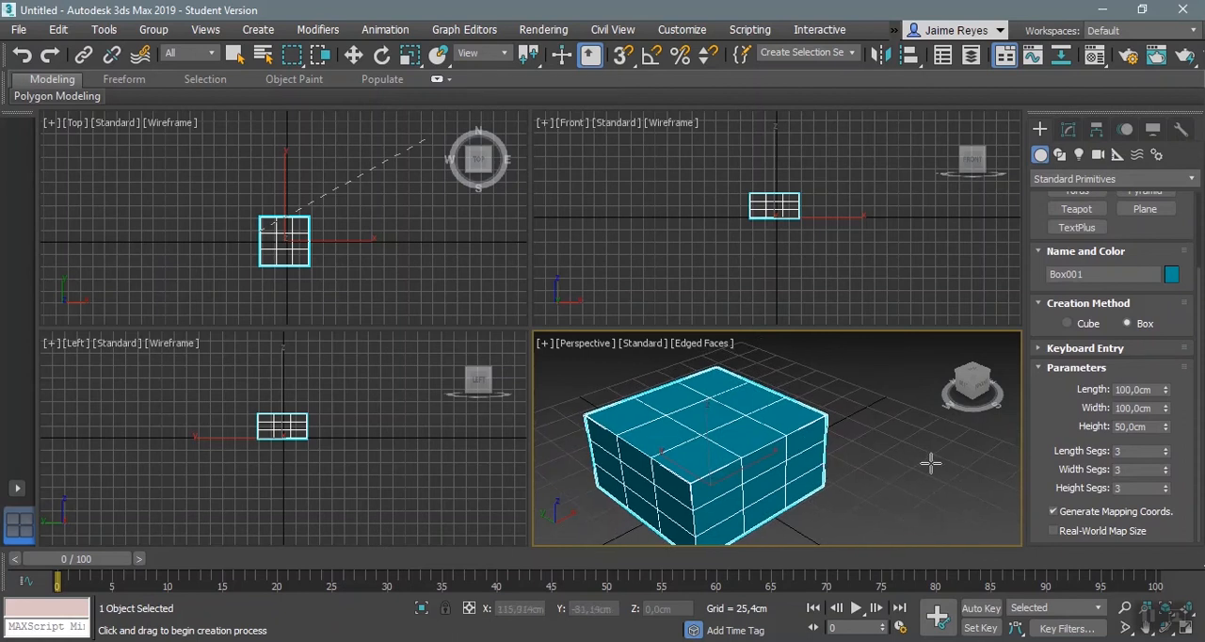
pyautogui.scroll(2, 1144, 388)
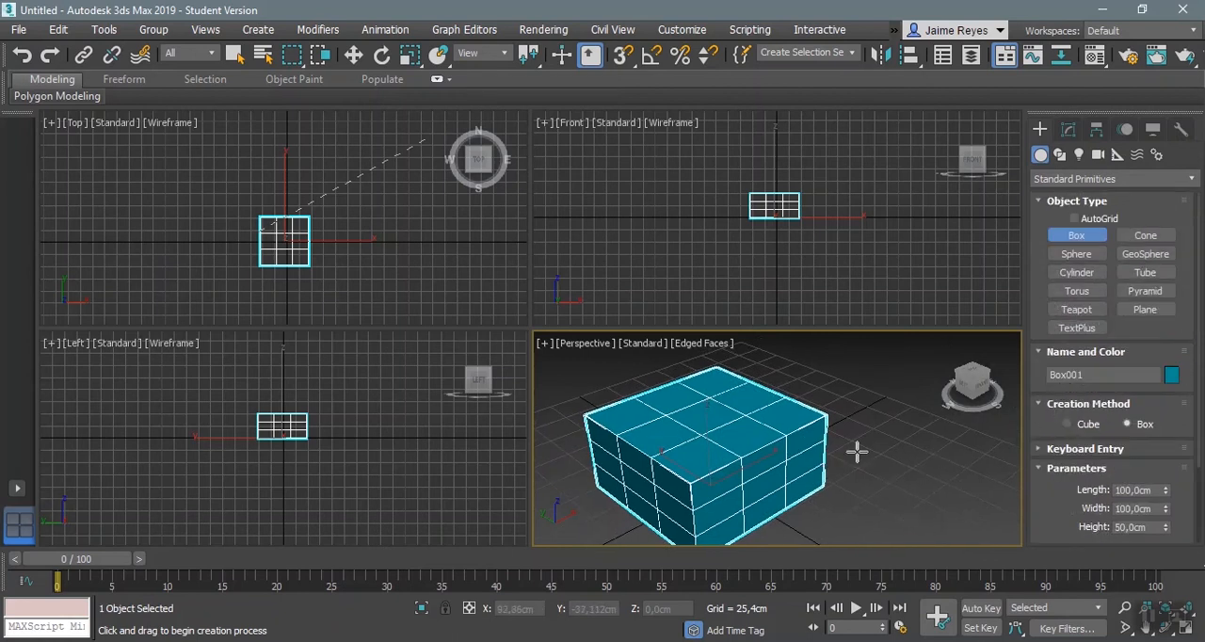
pyautogui.moveTo(855, 451); pyautogui.dragTo(782, 451, button='middle')
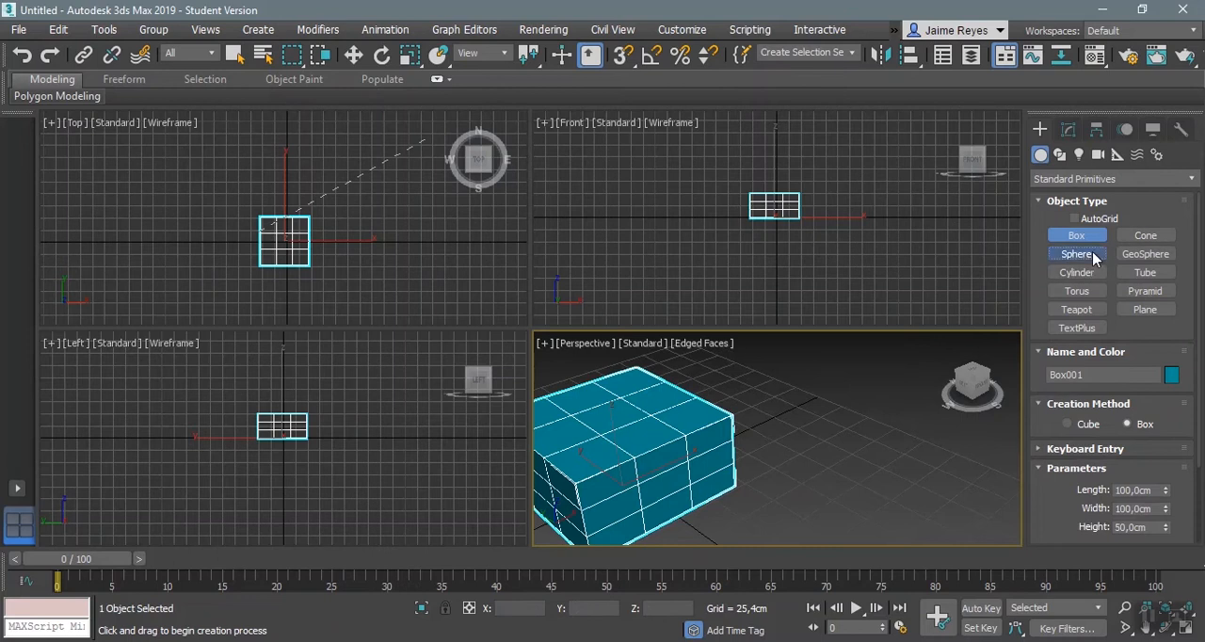
pyautogui.click(1078, 255)
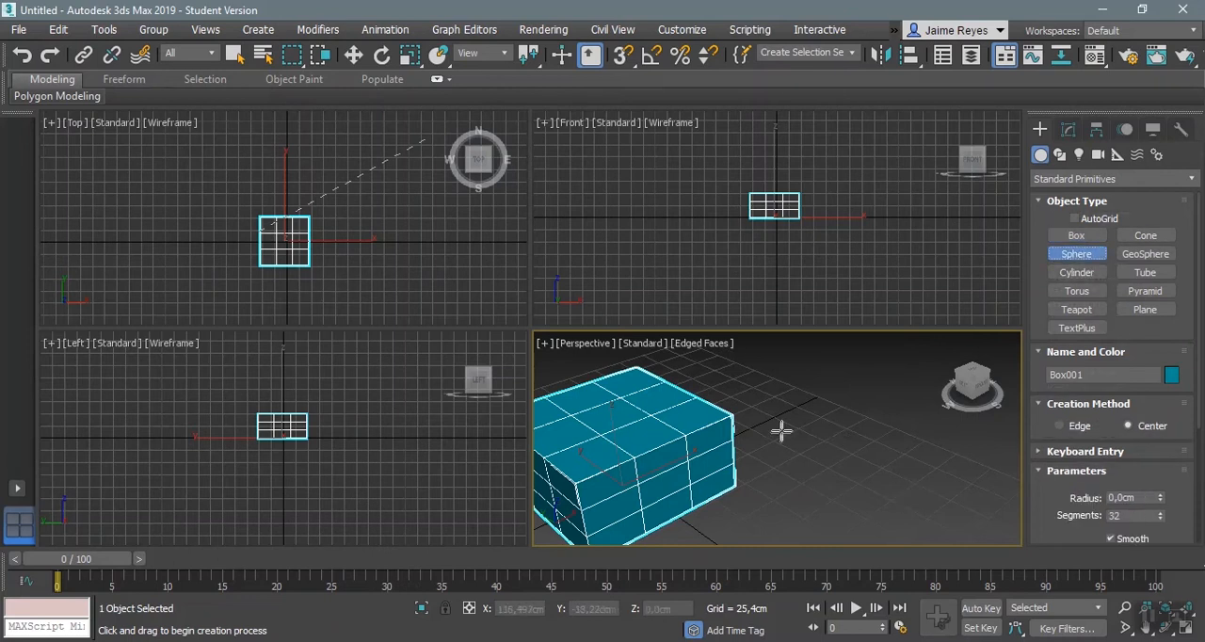
pyautogui.moveTo(815, 430); pyautogui.dragTo(883, 455)
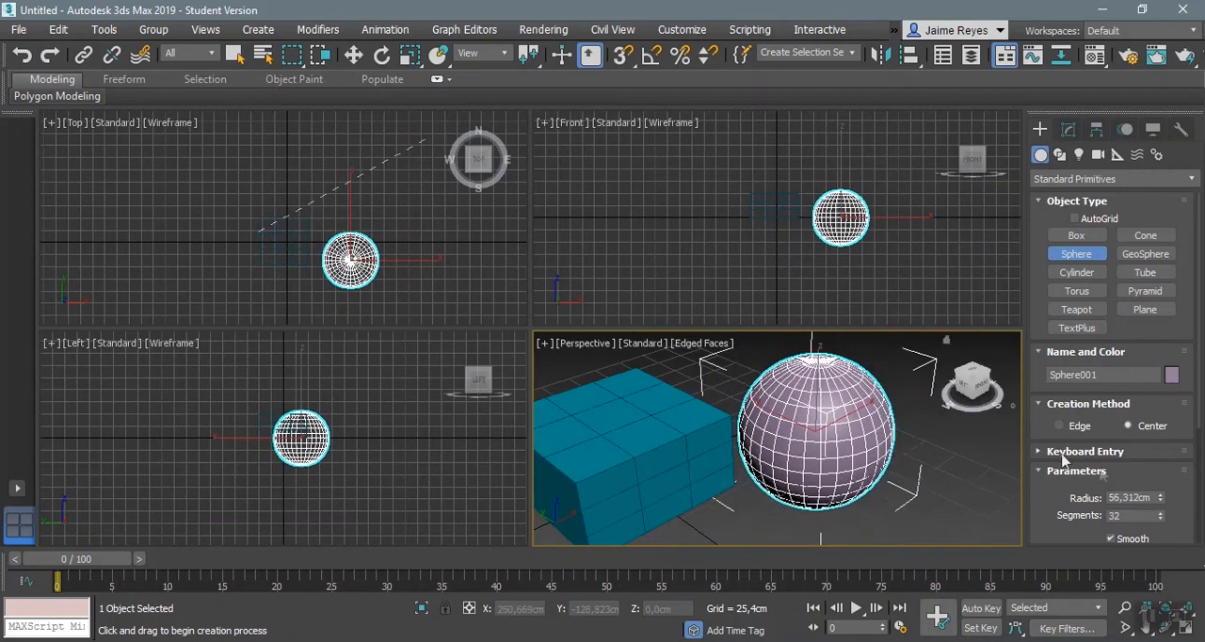
# Step: Reduce the sphere's segments to 4 and inspect its faceted shape from another angle
pyautogui.scroll(-1, 1159, 482)
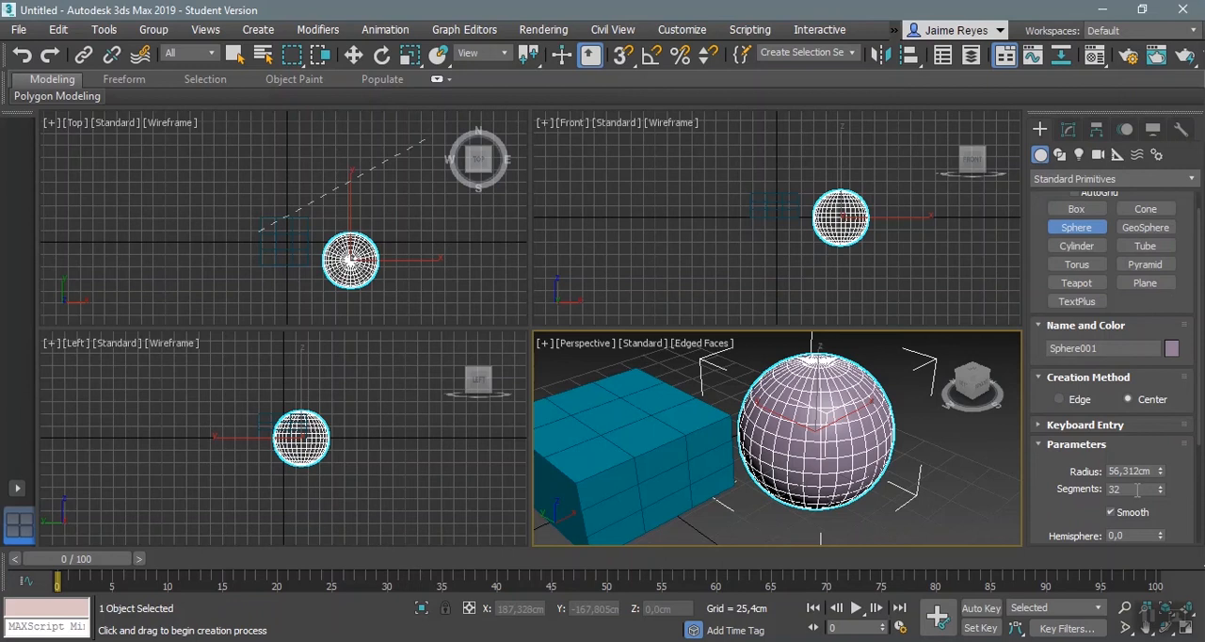
pyautogui.moveTo(1161, 489); pyautogui.dragTo(1163, 517)
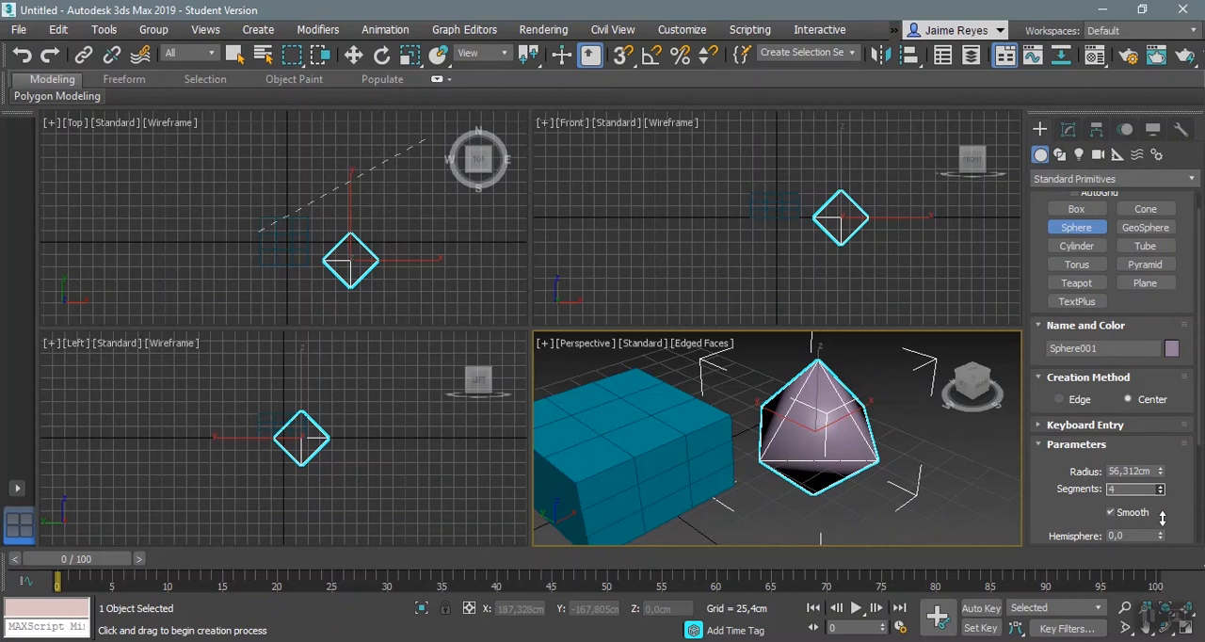
pyautogui.keyDown('alt'); pyautogui.moveTo(768, 390); pyautogui.dragTo(795, 396, button='middle'); pyautogui.keyUp('alt')
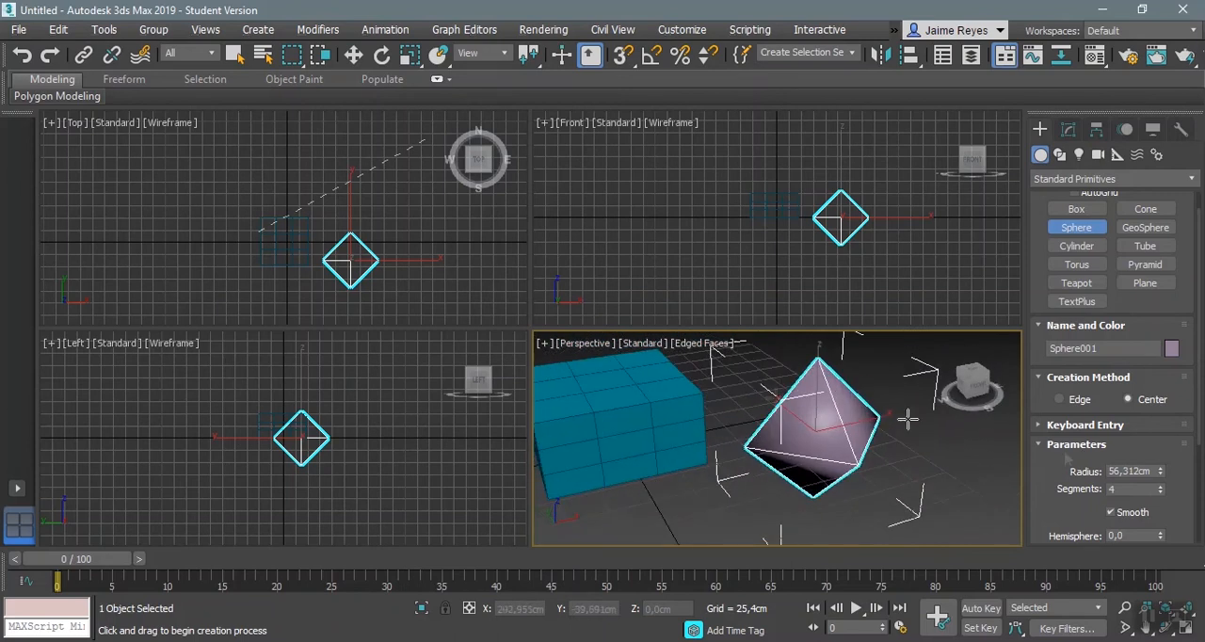
# Step: Raise the sphere's segments to 26
pyautogui.click(1161, 486)
pyautogui.click(1161, 485)
pyautogui.click(1161, 486)
pyautogui.click(1161, 486)
pyautogui.click(1161, 486)
pyautogui.click(1161, 486)
pyautogui.moveTo(1160, 490); pyautogui.dragTo(1157, 476)
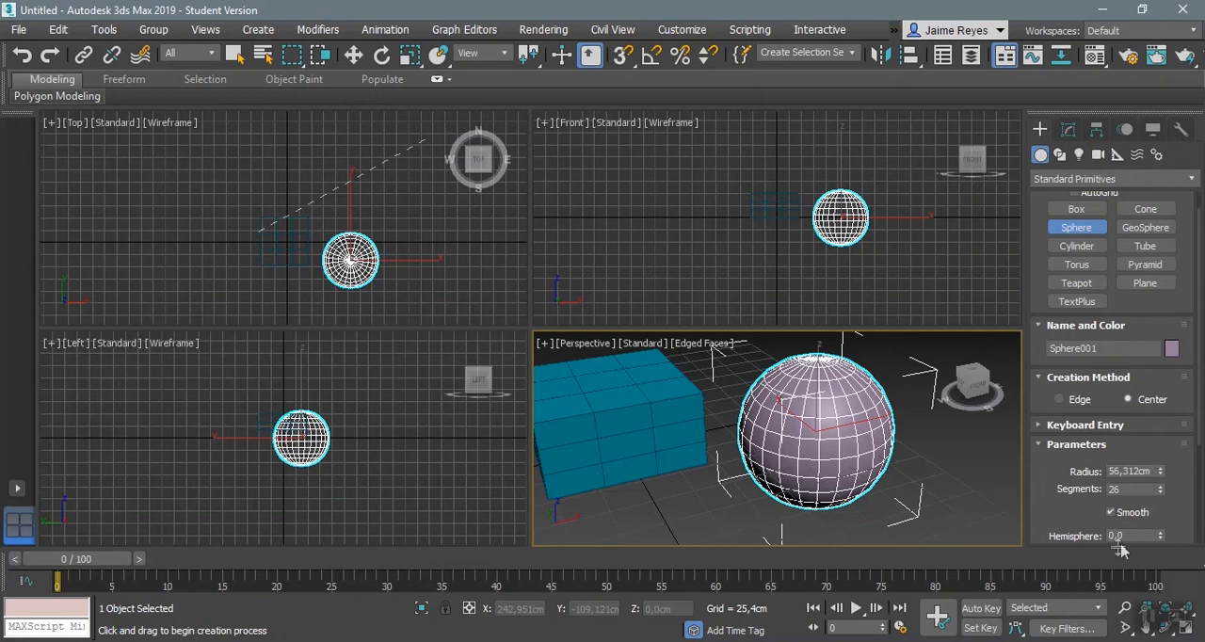
# Step: Turn off Edged Faces in the Perspective view and examine the sphere's shaded surface and outline up close
pyautogui.scroll(5, 842, 463)
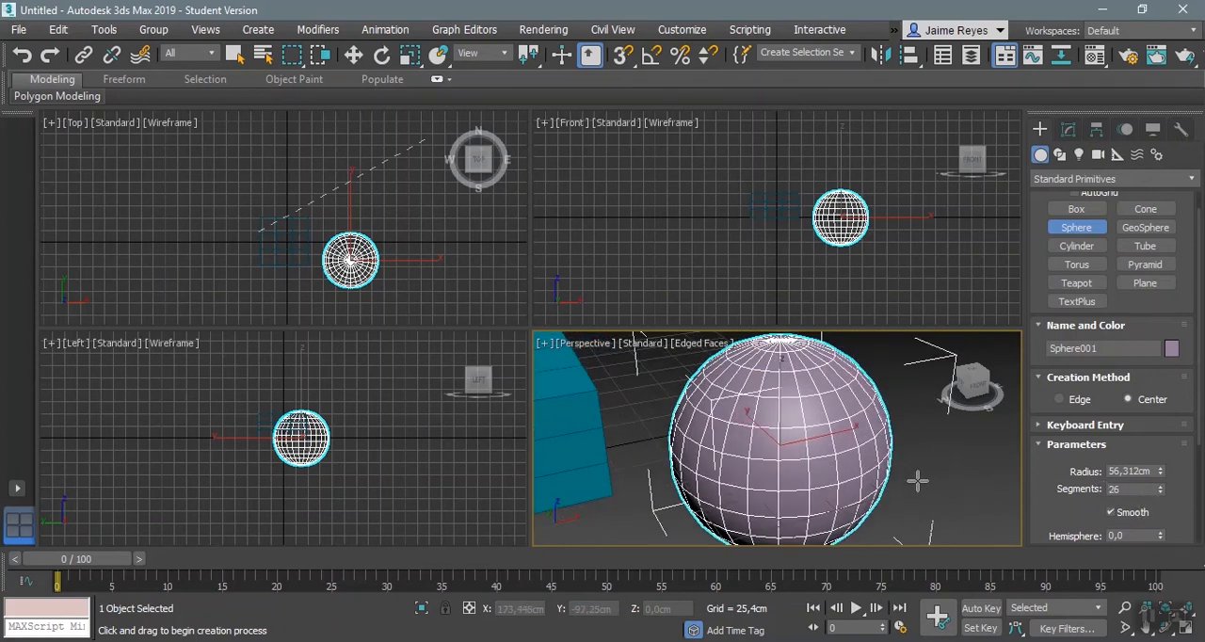
pyautogui.press('F4')
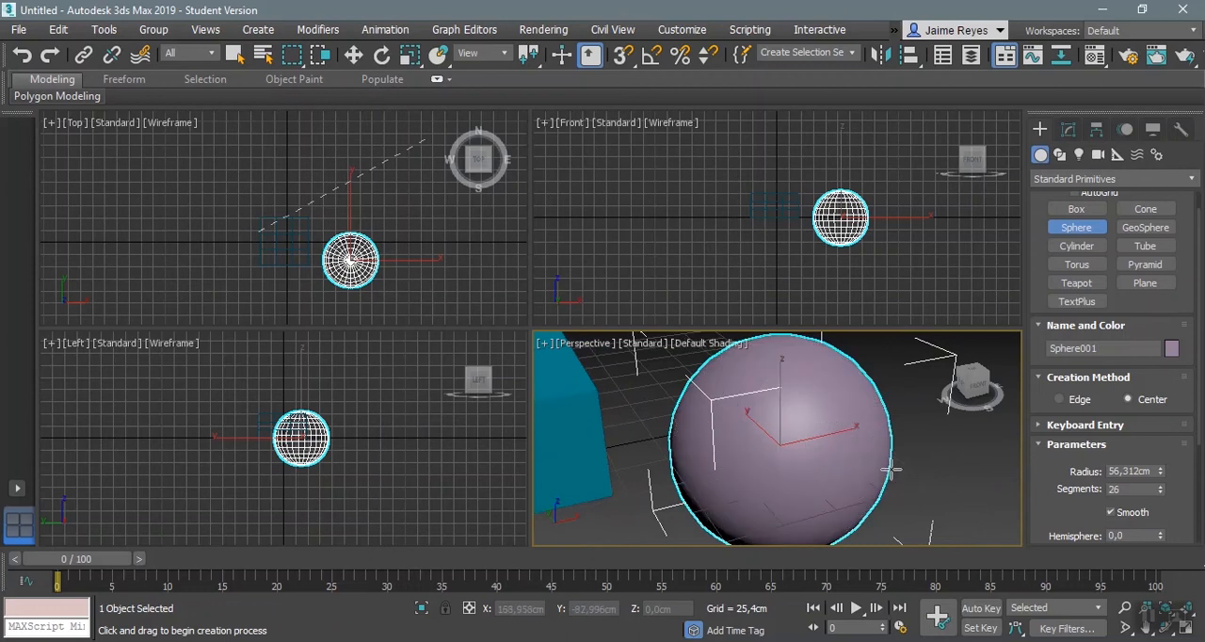
pyautogui.scroll(1, 889, 471)
pyautogui.scroll(-5, 890, 471)
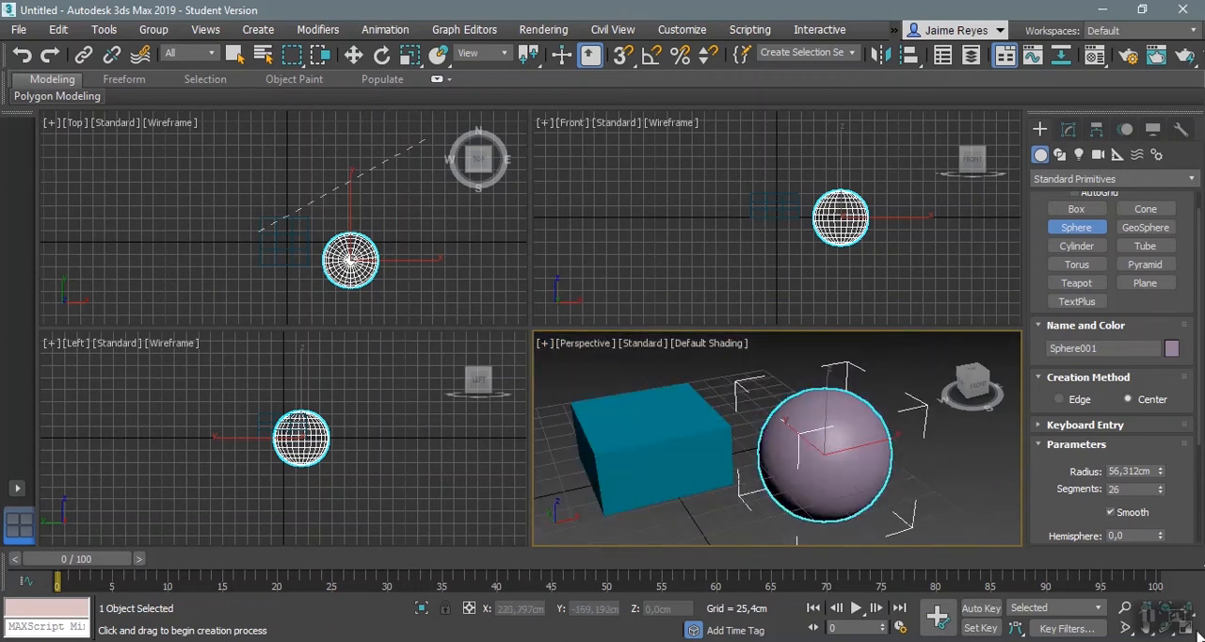
pyautogui.moveTo(970, 410); pyautogui.dragTo(875, 362, button='middle')
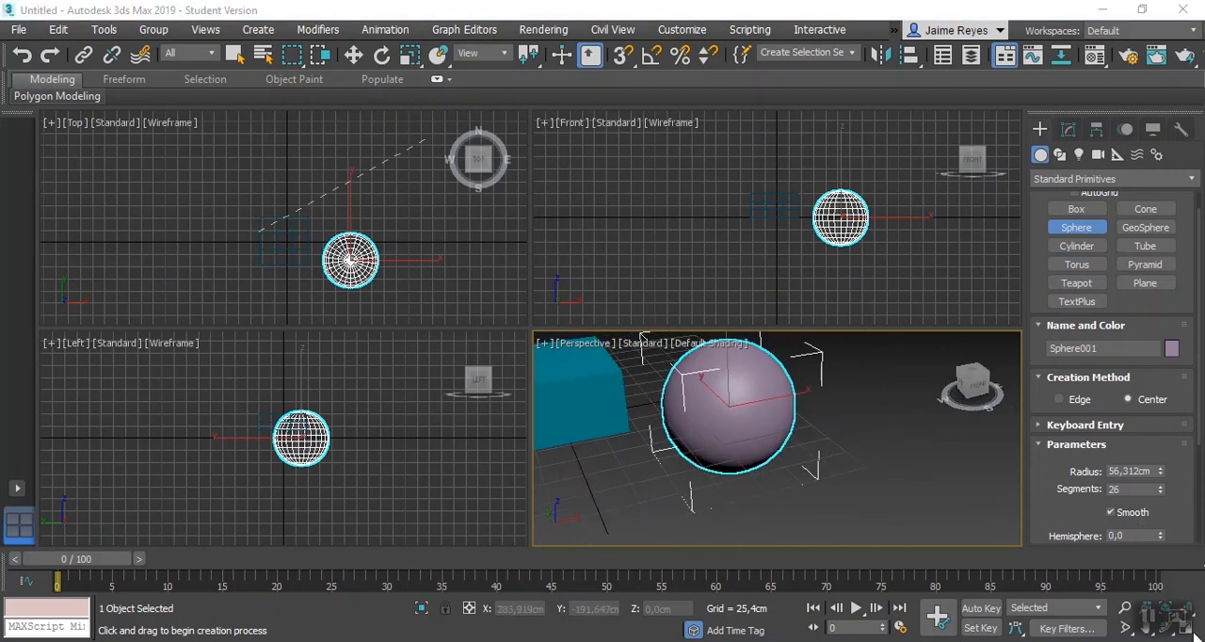
pyautogui.scroll(3, 764, 443)
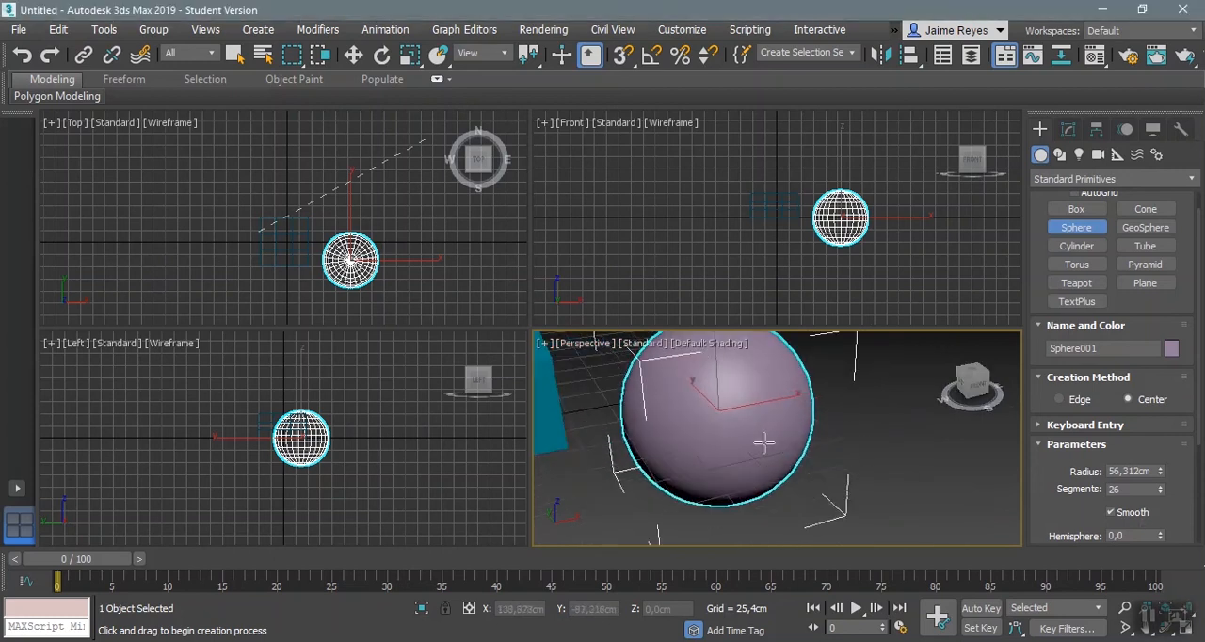
pyautogui.moveTo(764, 431); pyautogui.dragTo(788, 452, button='middle')
pyautogui.scroll(5, 788, 452)
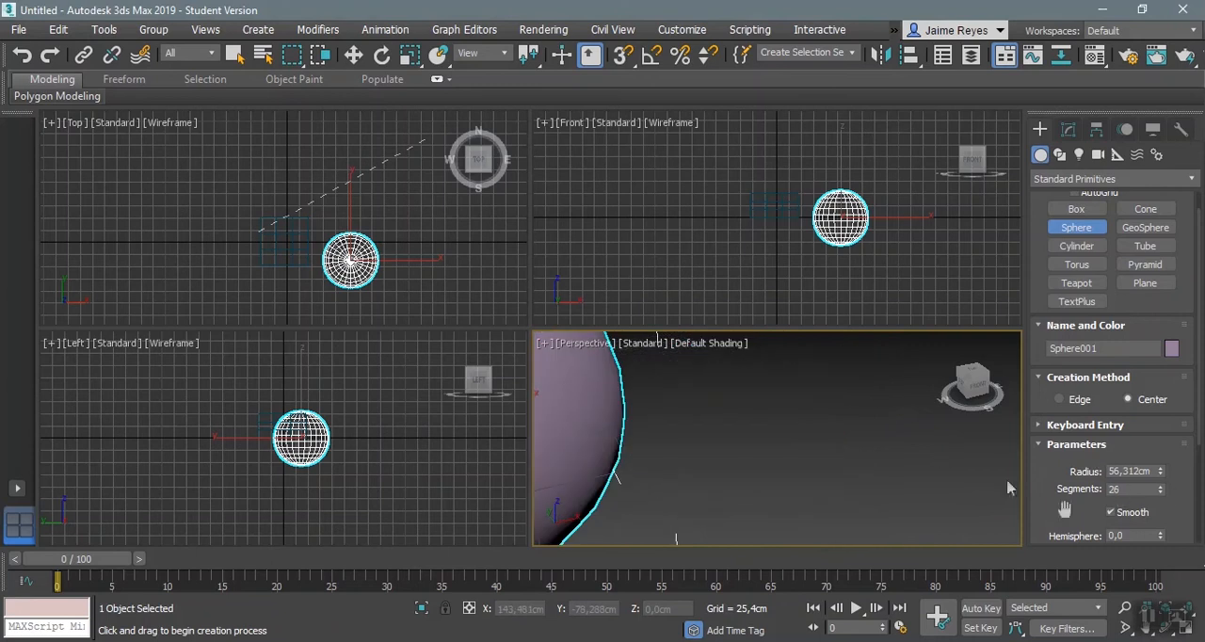
pyautogui.scroll(-5, 780, 443)
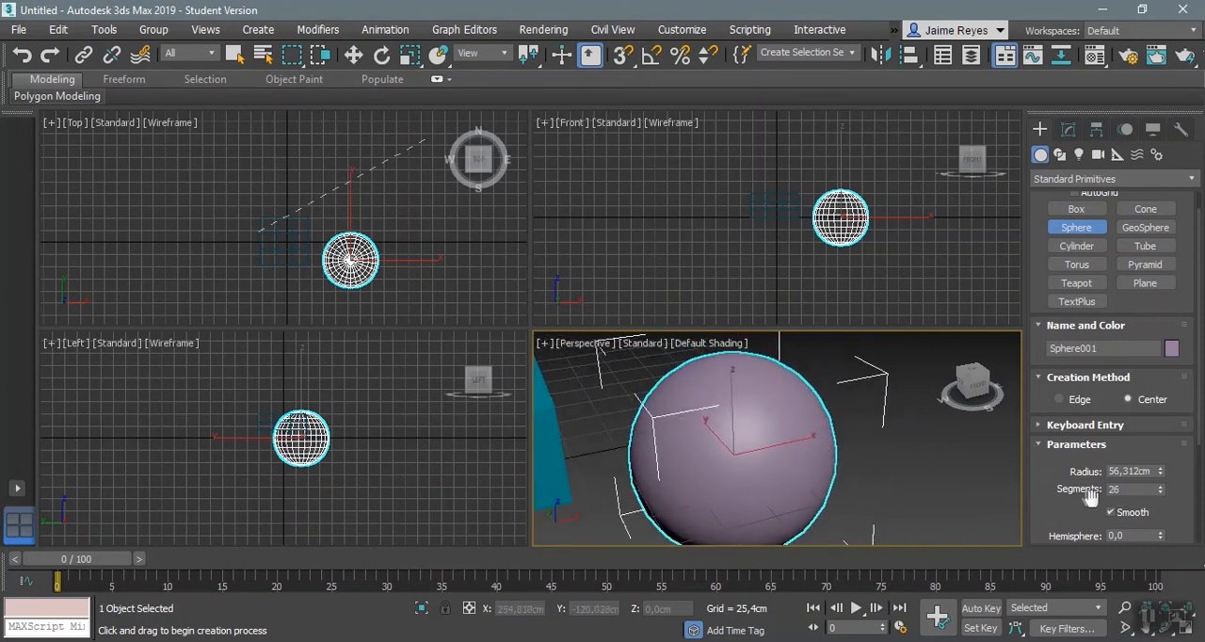
# Step: Turn the sphere's Smooth option off to compare the shading, and turn it back on
pyautogui.moveTo(1107, 516); pyautogui.dragTo(1117, 407)
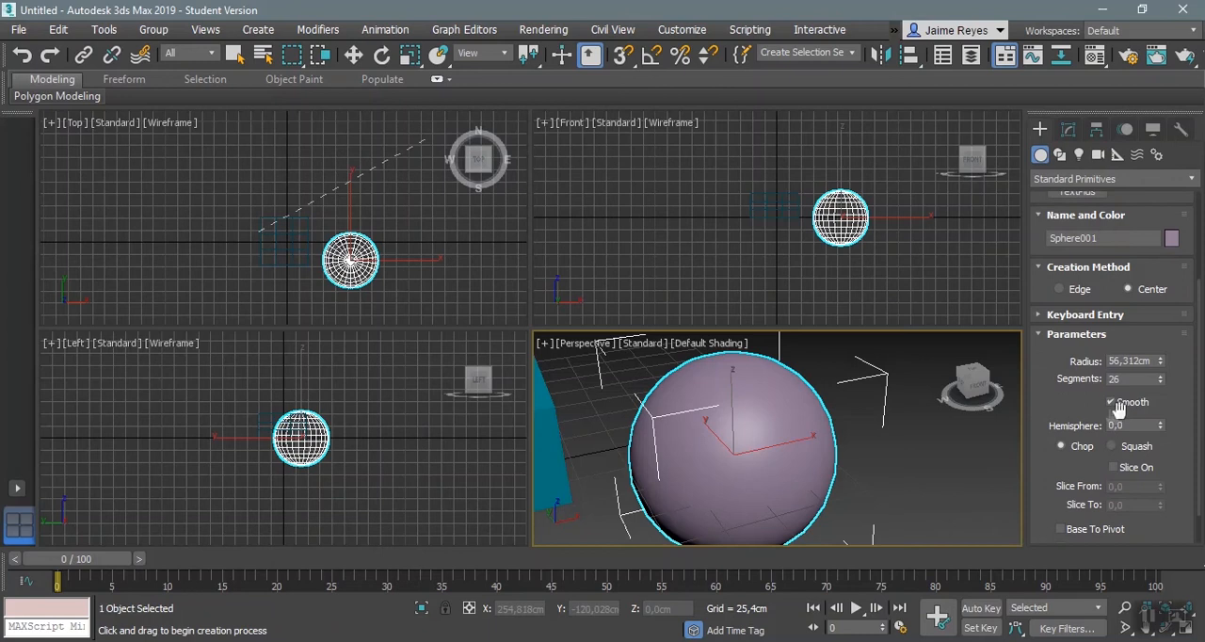
pyautogui.click(1110, 402)
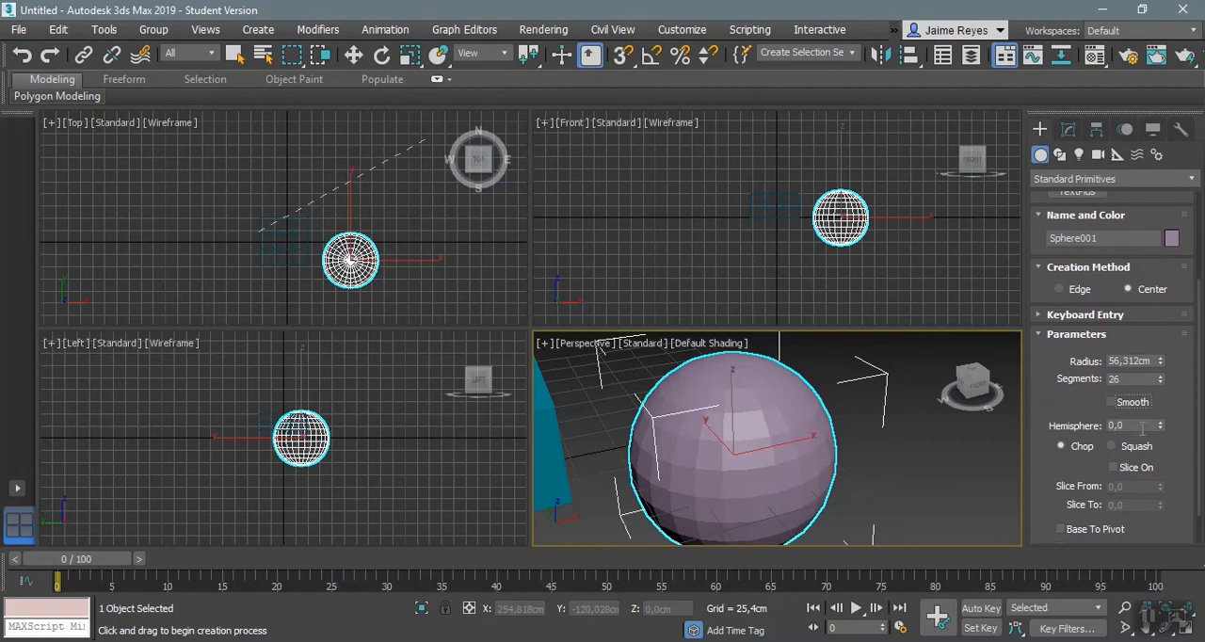
pyautogui.click(1130, 403)
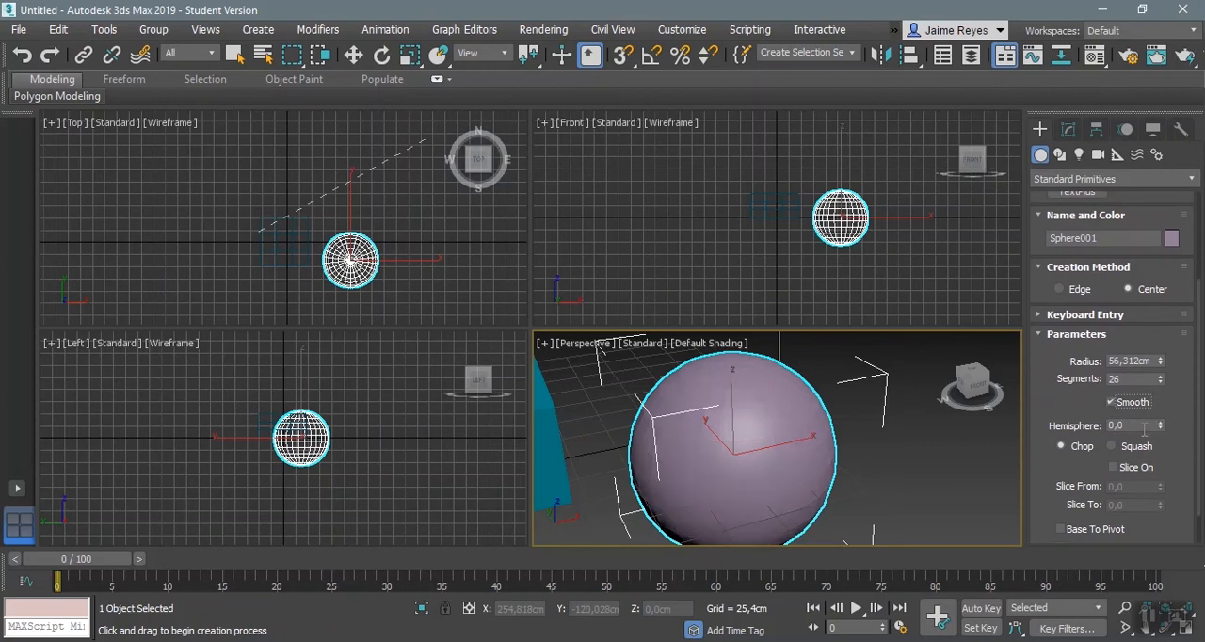
# Step: Cut the sphere into a dome with a Hemisphere value of 0,485 and inspect it in the Front and Perspective views
pyautogui.scroll(4, 899, 242)
pyautogui.moveTo(901, 242); pyautogui.dragTo(899, 262, button='middle')
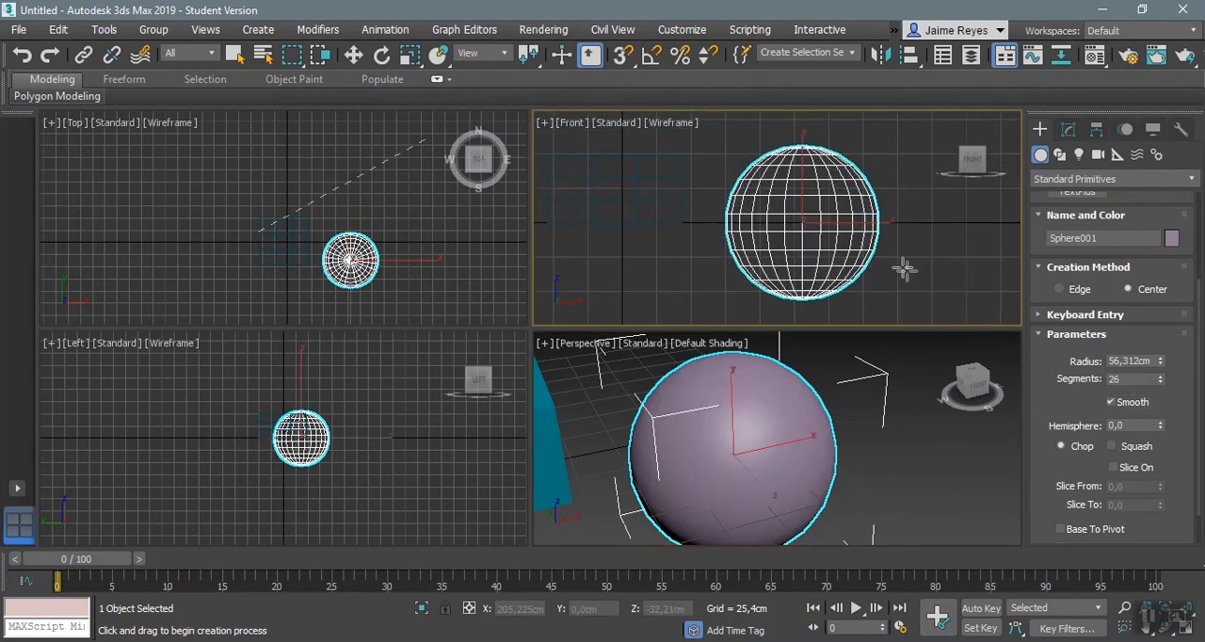
pyautogui.moveTo(1162, 423); pyautogui.dragTo(1168, 346)
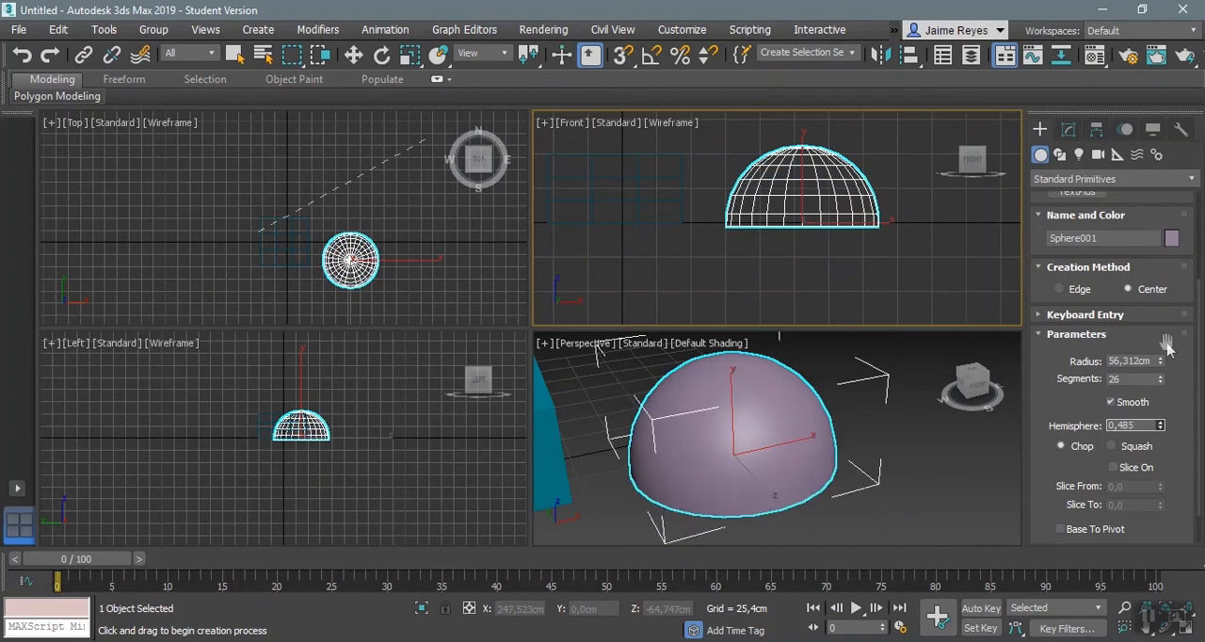
pyautogui.keyDown('alt'); pyautogui.moveTo(870, 439); pyautogui.dragTo(872, 407, button='middle'); pyautogui.keyUp('alt')
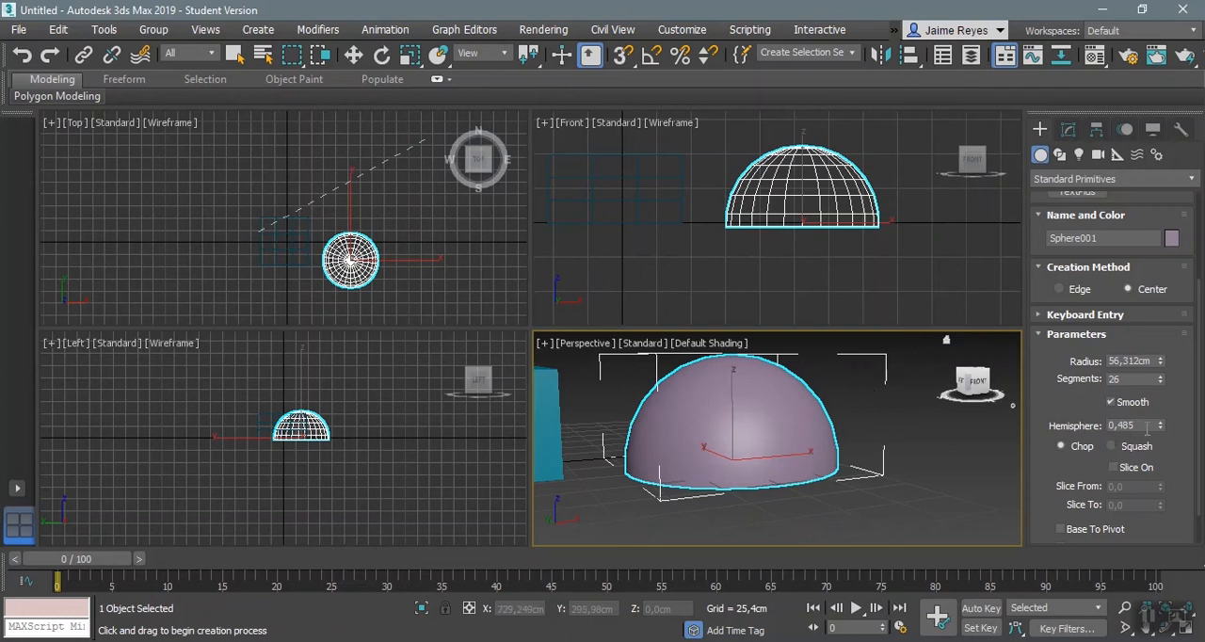
pyautogui.keyDown('alt'); pyautogui.moveTo(866, 417); pyautogui.dragTo(868, 450, button='middle'); pyautogui.keyUp('alt')
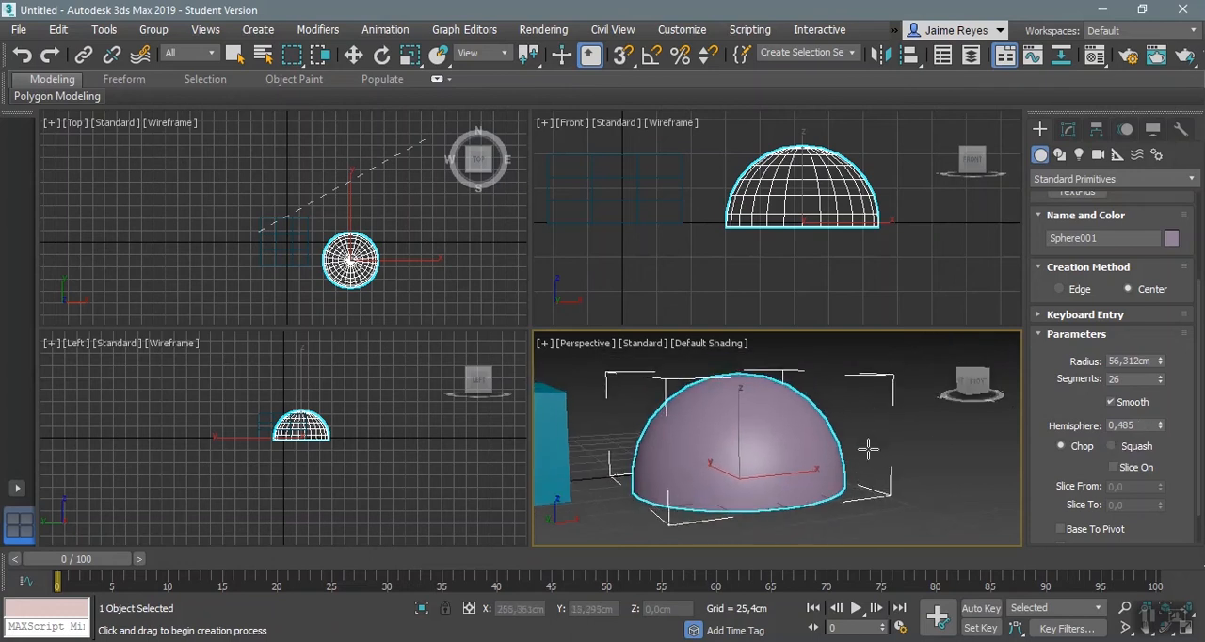
# Step: Show Edged Faces, compare the Chop and Squash hemisphere modes, and return to Chop with Hemisphere at 0,0
pyautogui.press('F4')
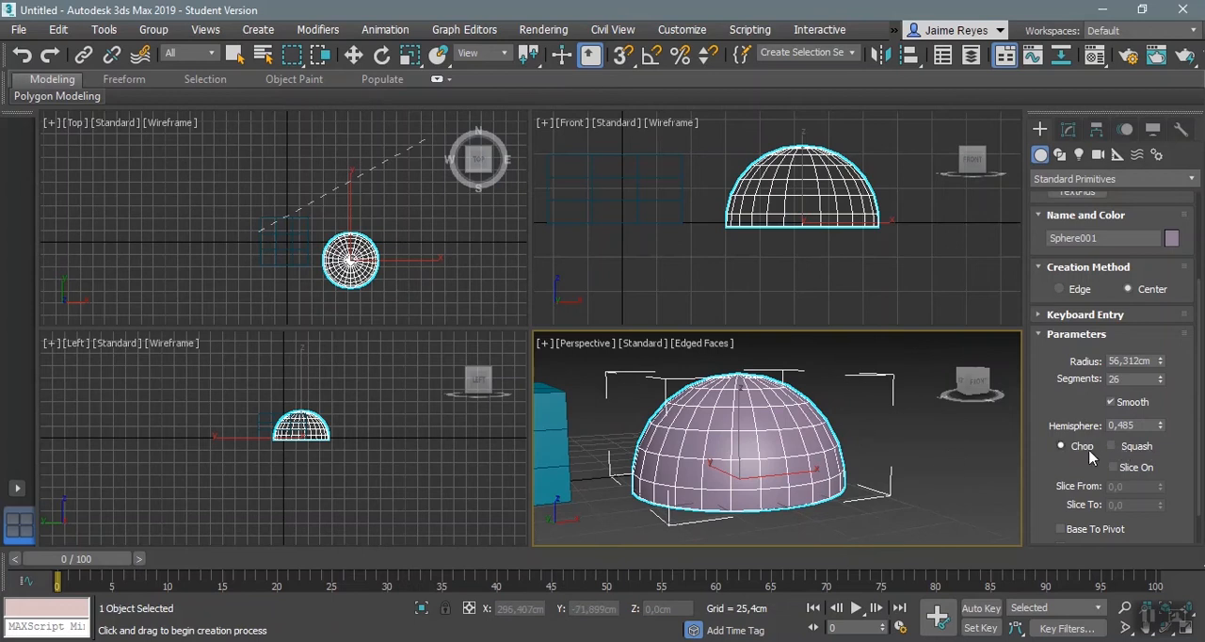
pyautogui.moveTo(1160, 429); pyautogui.dragTo(1162, 510)
pyautogui.keyDown('alt'); pyautogui.moveTo(774, 488); pyautogui.dragTo(785, 438, button='middle'); pyautogui.keyUp('alt')
pyautogui.moveTo(1162, 429)
pyautogui.mouseDown()
pyautogui.moveTo(1165, 320)
pyautogui.moveTo(1164, 442)
pyautogui.mouseUp()
pyautogui.click(1139, 448)
pyautogui.moveTo(1161, 429)
pyautogui.mouseDown()
pyautogui.moveTo(1159, 344)
pyautogui.moveTo(1165, 452)
pyautogui.mouseUp()
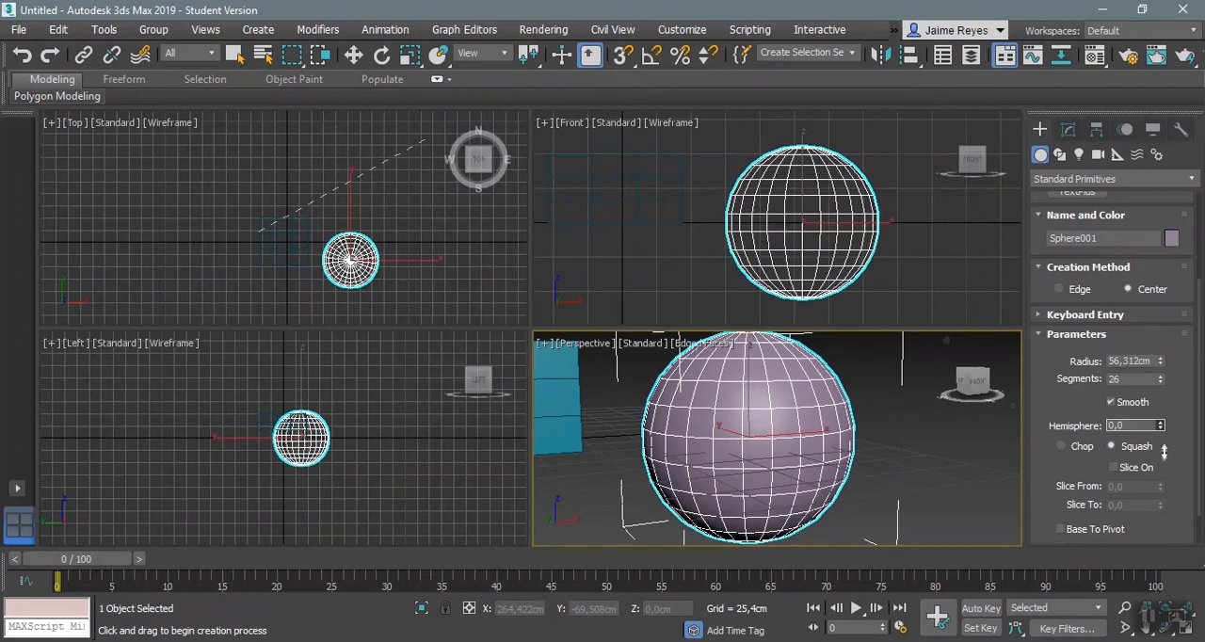
pyautogui.click(1074, 449)
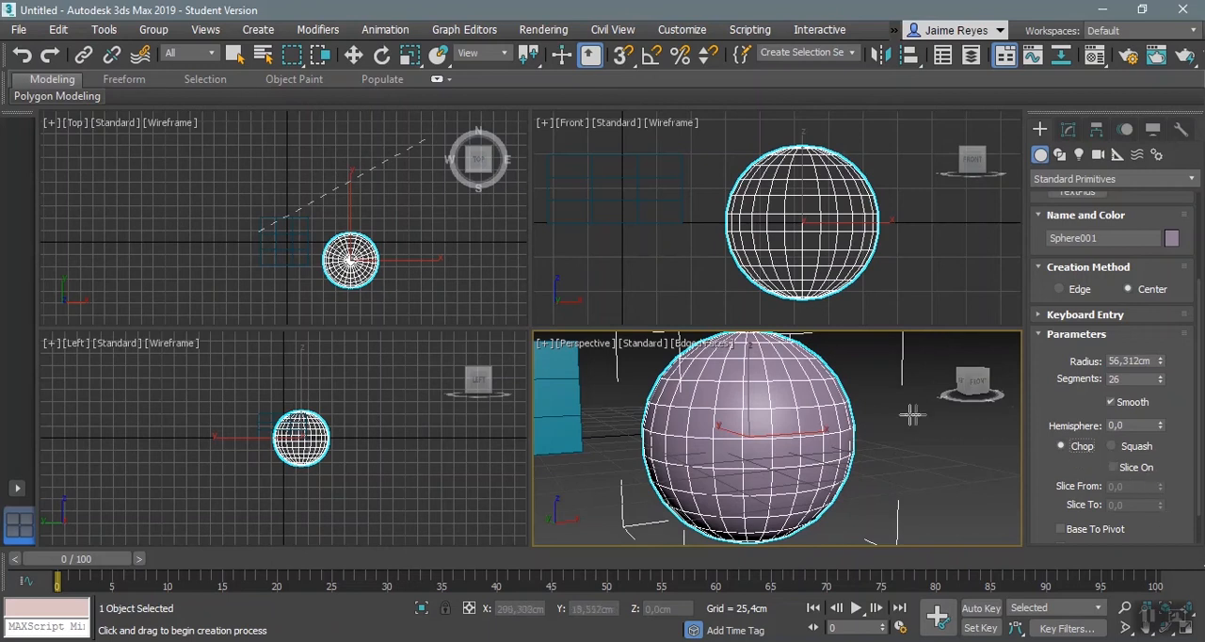
# Step: Try slicing the sphere with Slice On and Slice To at 84,5, and turn slicing off again
pyautogui.keyDown('alt'); pyautogui.moveTo(855, 439); pyautogui.dragTo(852, 515, button='middle'); pyautogui.keyUp('alt')
pyautogui.click(1114, 467)
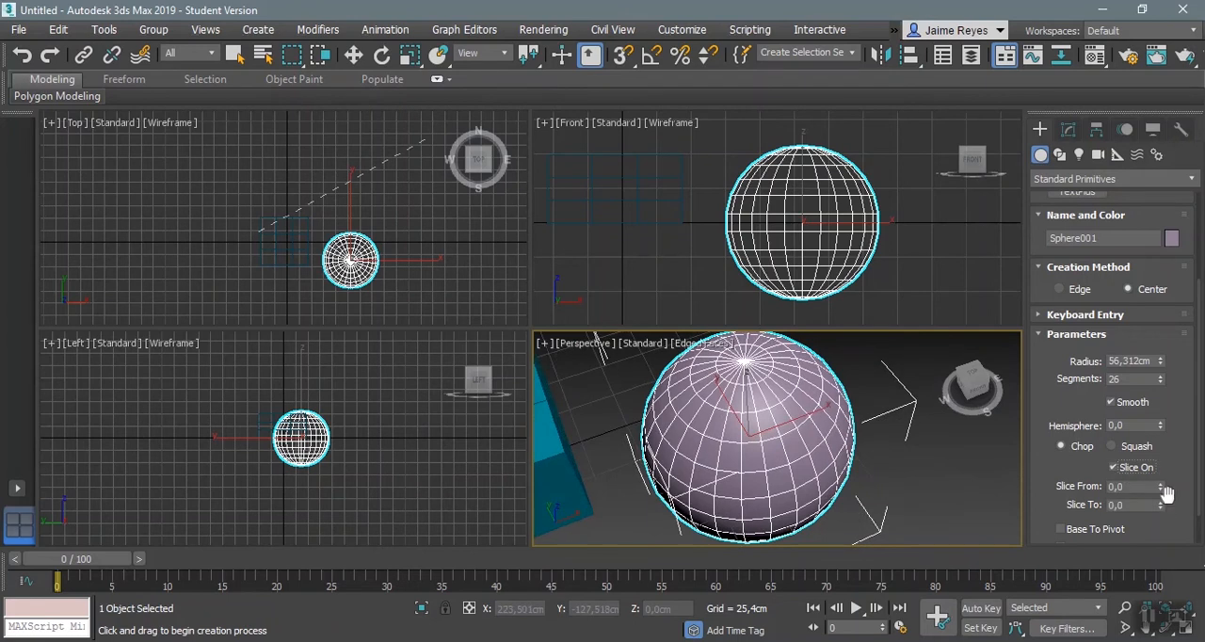
pyautogui.moveTo(1163, 508); pyautogui.dragTo(1015, 359)
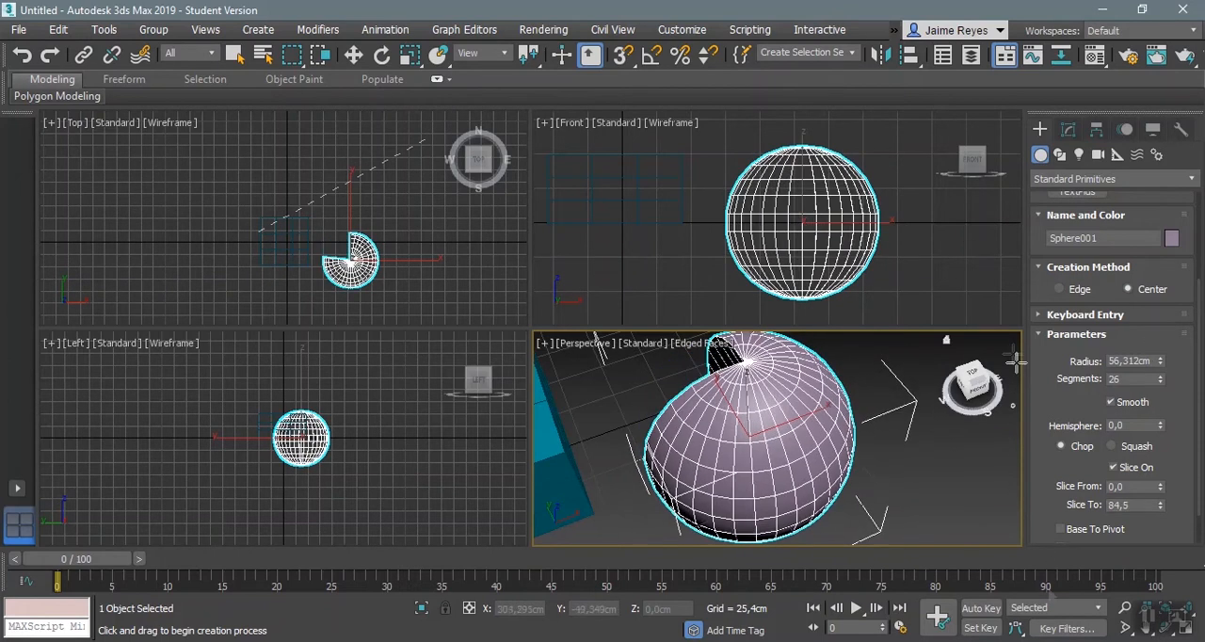
pyautogui.click(1142, 471)
# Step: Enable Base To Pivot for the sphere and undo the stray small sphere drawn at its pivot in the Front view
pyautogui.scroll(2, 1148, 523)
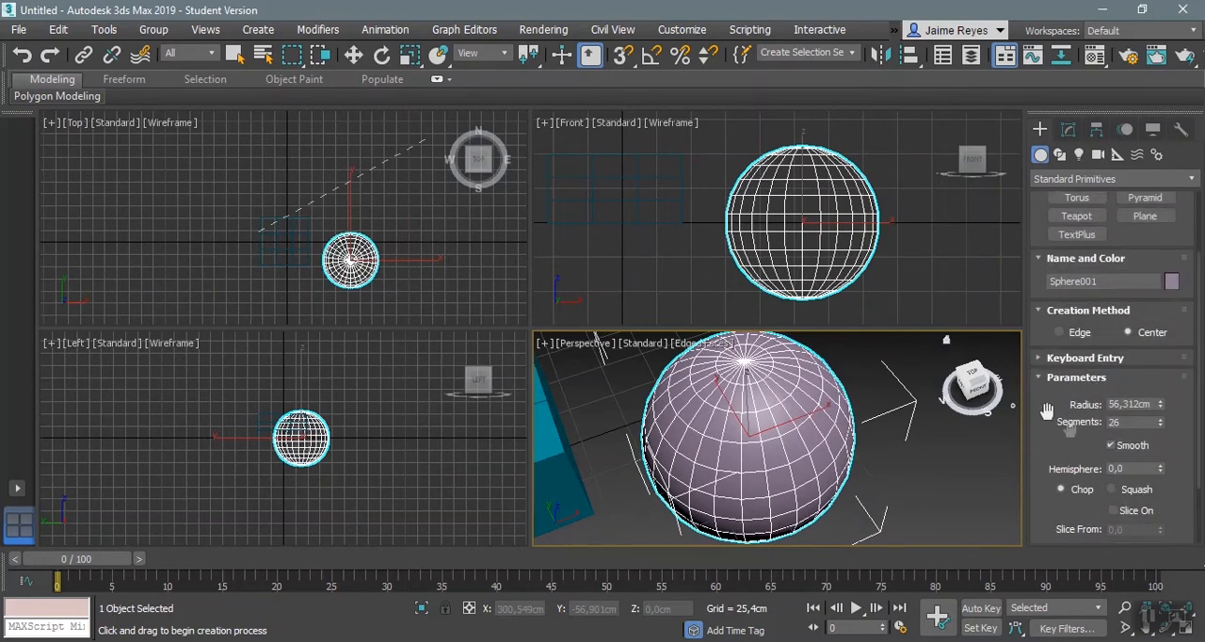
pyautogui.scroll(-4, 1117, 469)
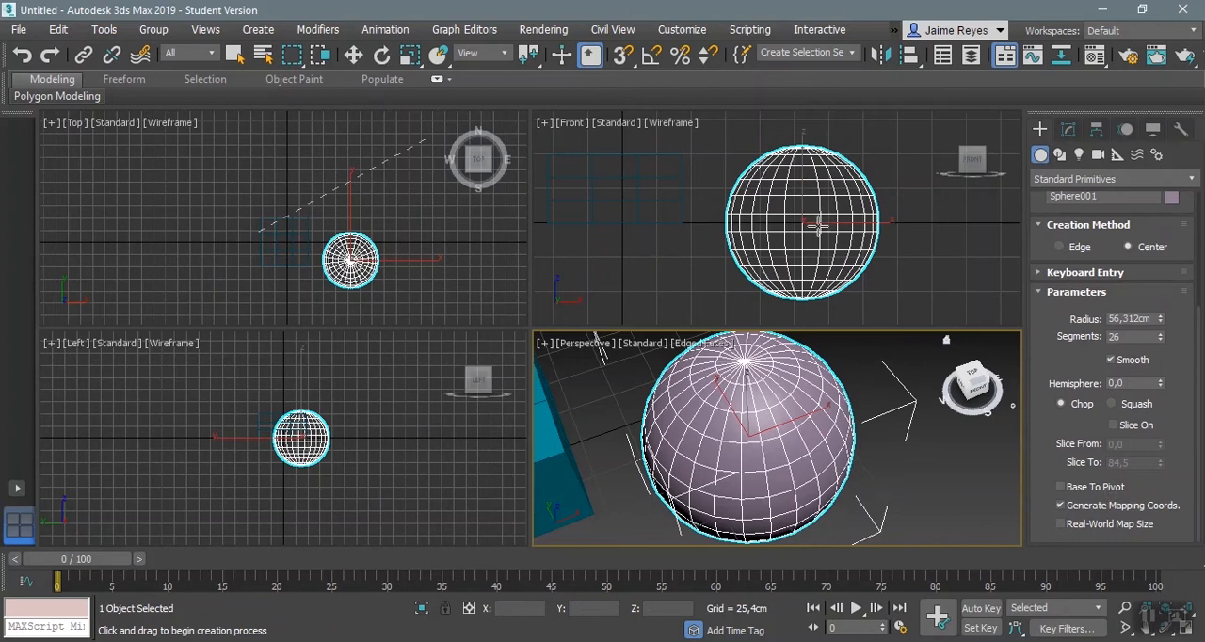
pyautogui.scroll(2, 818, 226)
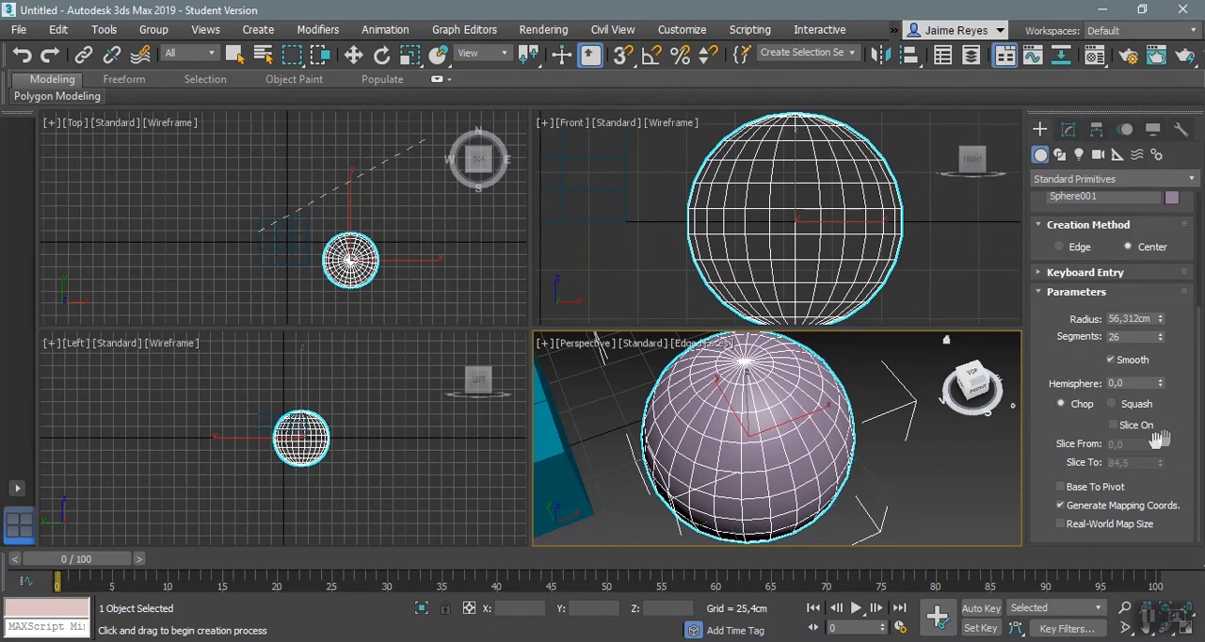
pyautogui.click(1117, 489)
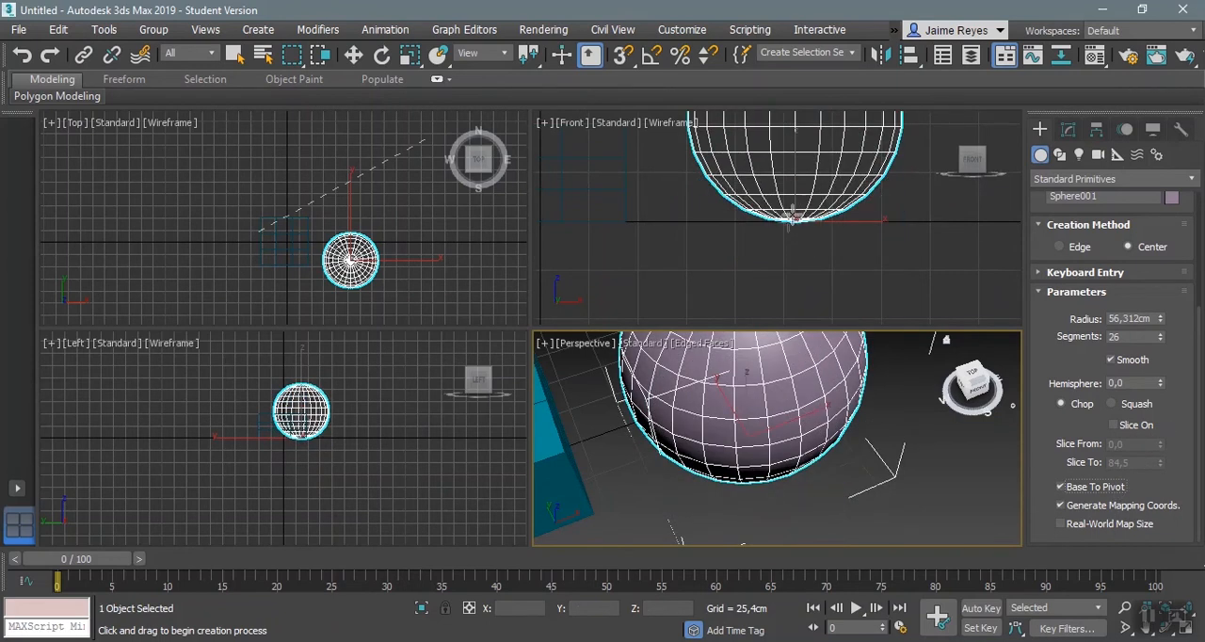
pyautogui.moveTo(794, 222); pyautogui.dragTo(796, 219)
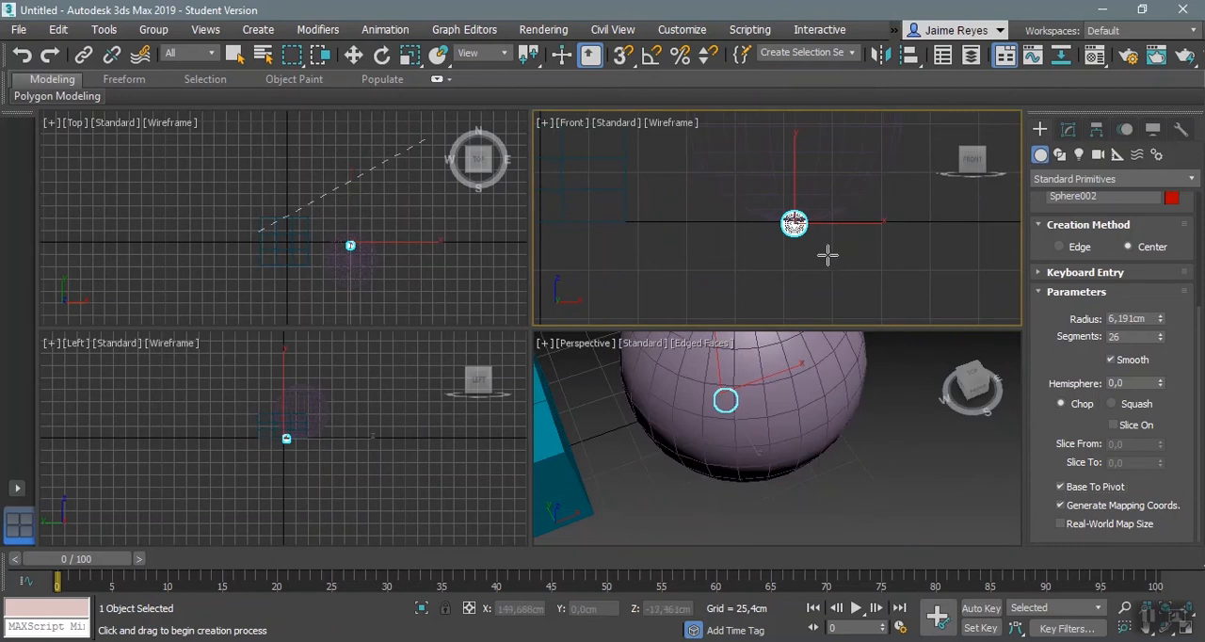
pyautogui.hotkey('ctrl', 'z')
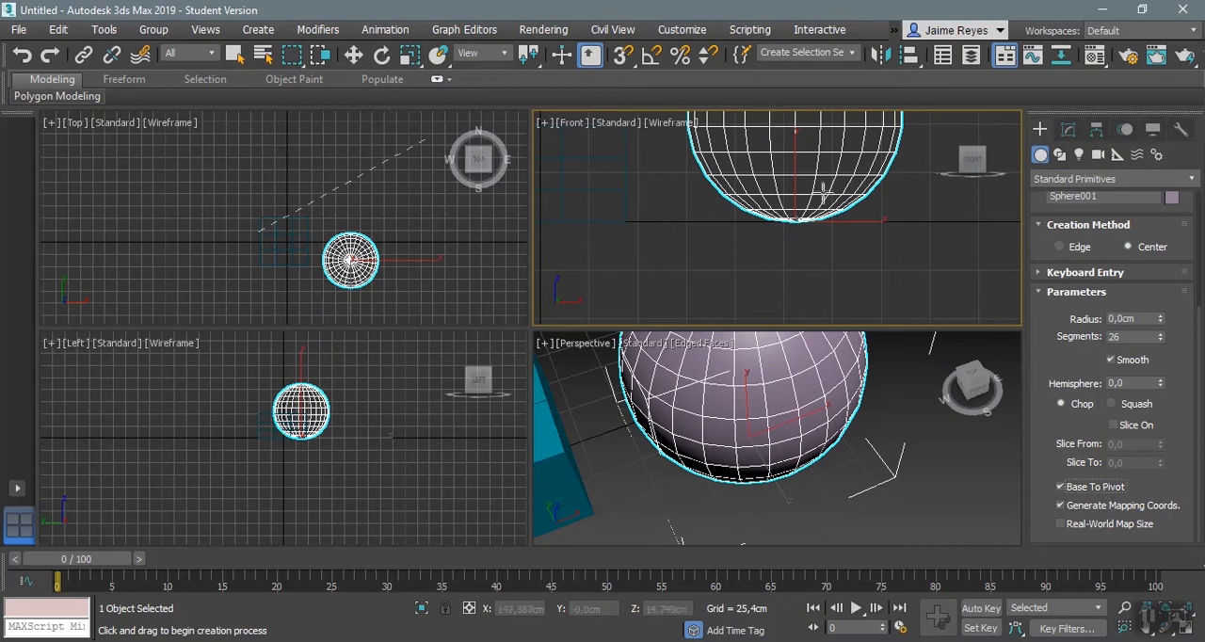
# Step: Frame the whole sphere in the Front view and switch to the Move tool to examine its pivot location
pyautogui.moveTo(973, 264); pyautogui.dragTo(931, 290, button='middle')
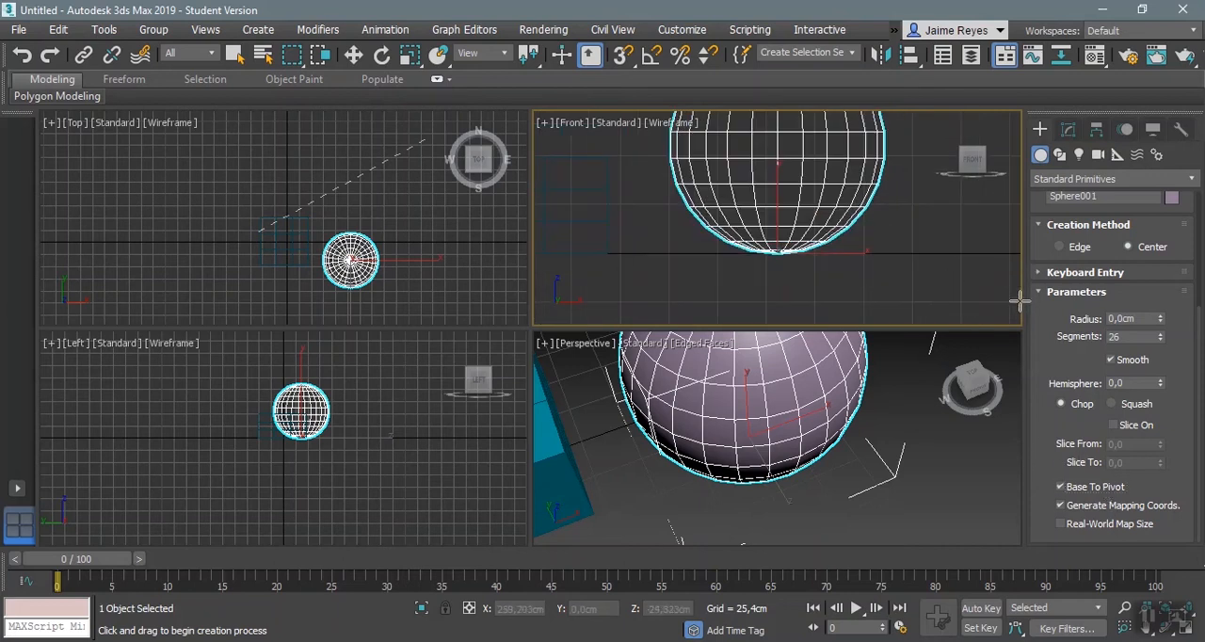
pyautogui.scroll(-4, 873, 246)
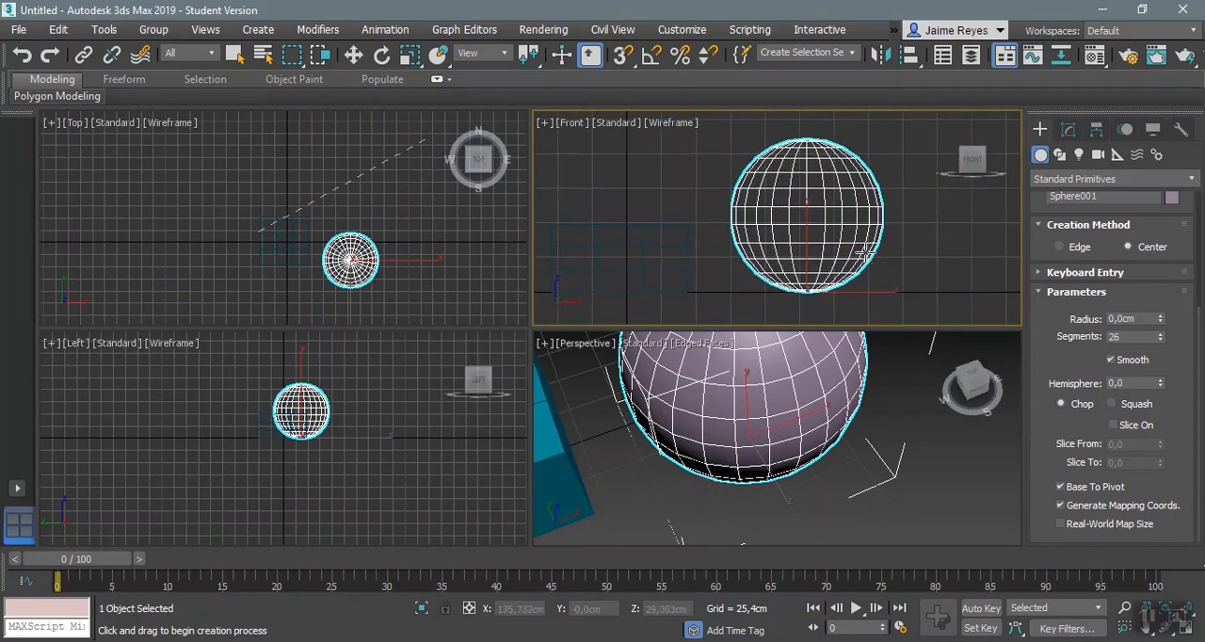
pyautogui.scroll(5, 1074, 253)
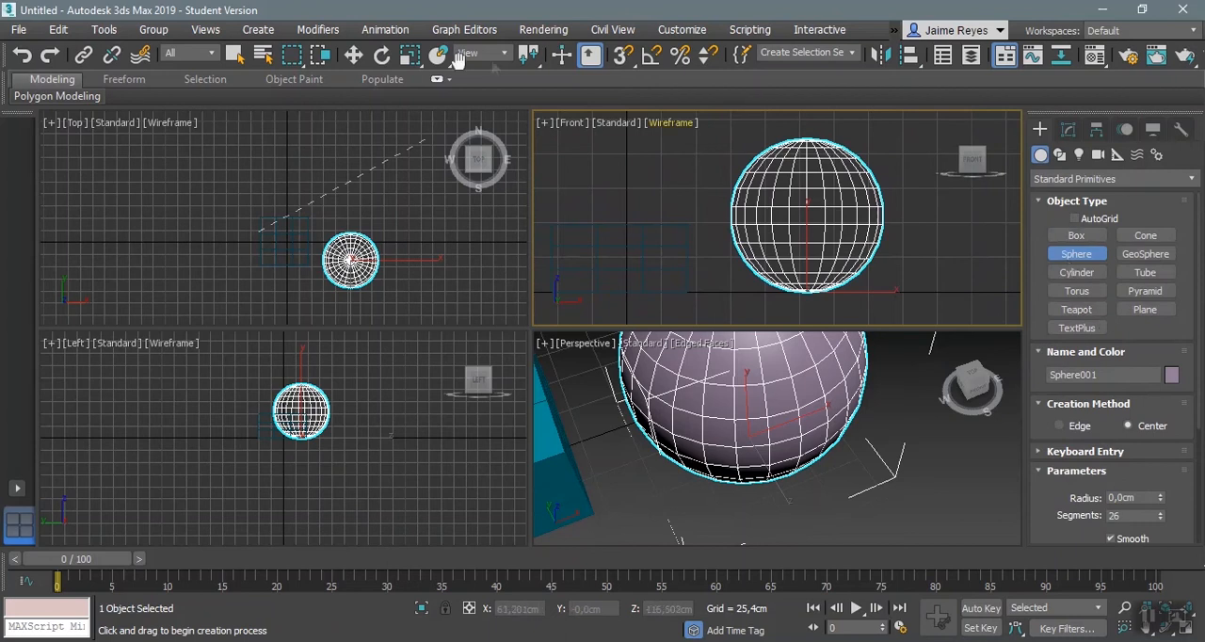
pyautogui.click(354, 56)
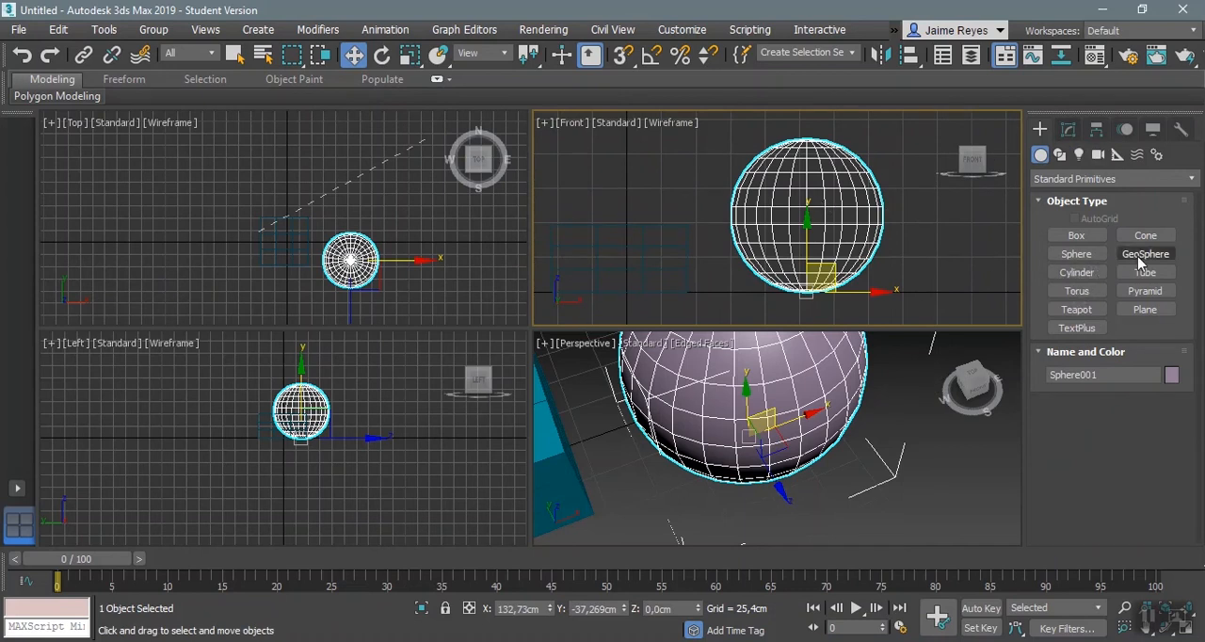
# Step: Create a GeoSphere with a radius of about 82 cm beside the sphere in the Top view
pyautogui.moveTo(873, 259); pyautogui.dragTo(746, 261, button='middle')
pyautogui.moveTo(435, 205); pyautogui.dragTo(307, 188, button='middle')
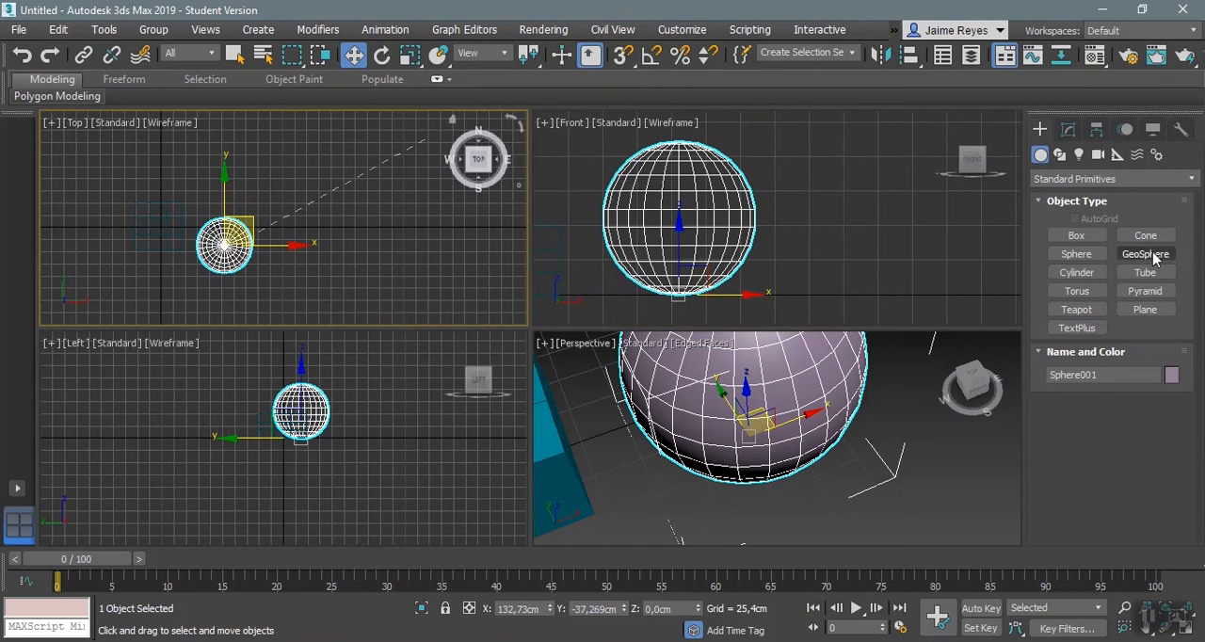
pyautogui.moveTo(773, 478); pyautogui.dragTo(755, 600, button='middle')
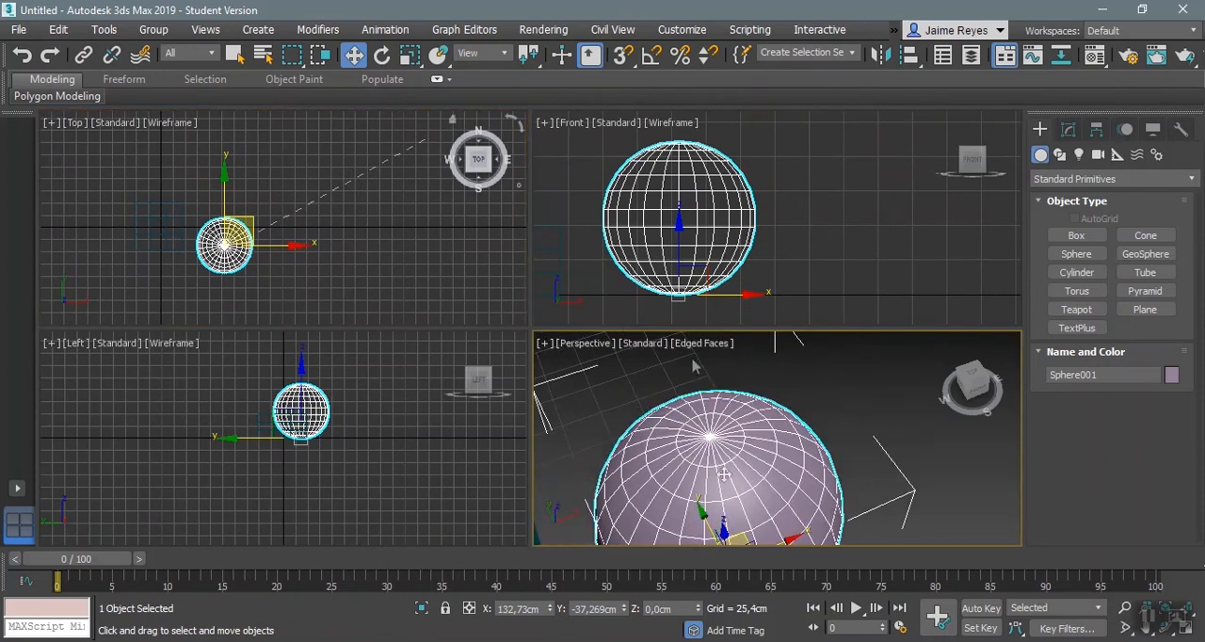
pyautogui.moveTo(843, 468); pyautogui.dragTo(779, 380, button='middle')
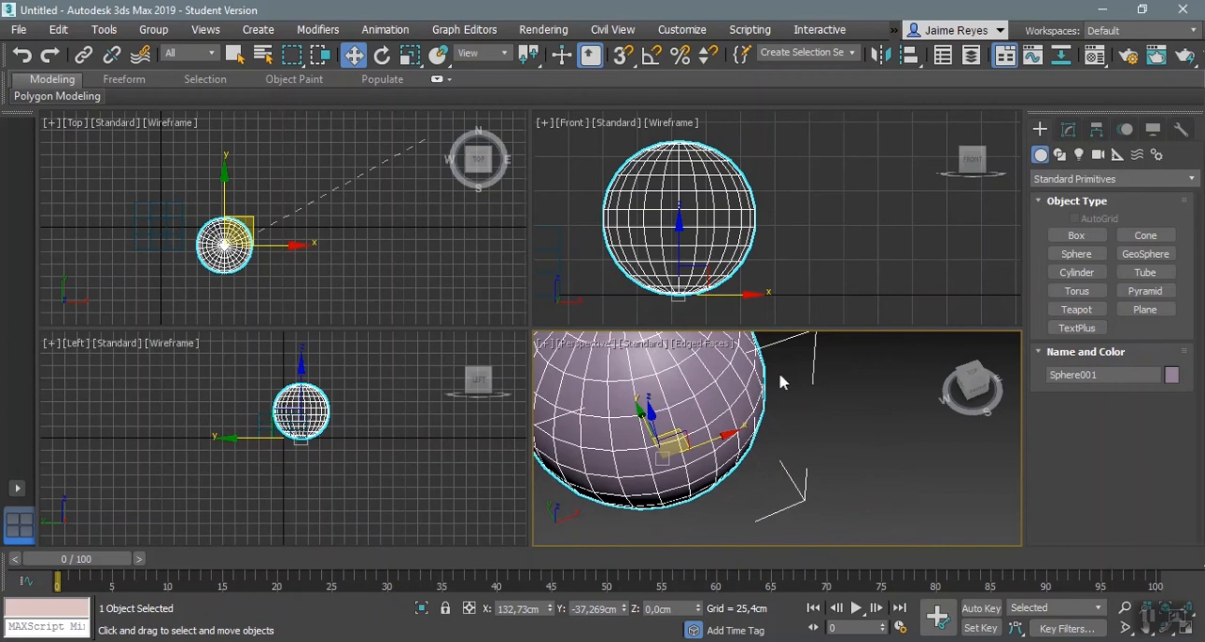
pyautogui.click(1145, 254)
pyautogui.moveTo(317, 247); pyautogui.dragTo(364, 254)
pyautogui.moveTo(918, 421); pyautogui.dragTo(823, 473, button='middle')
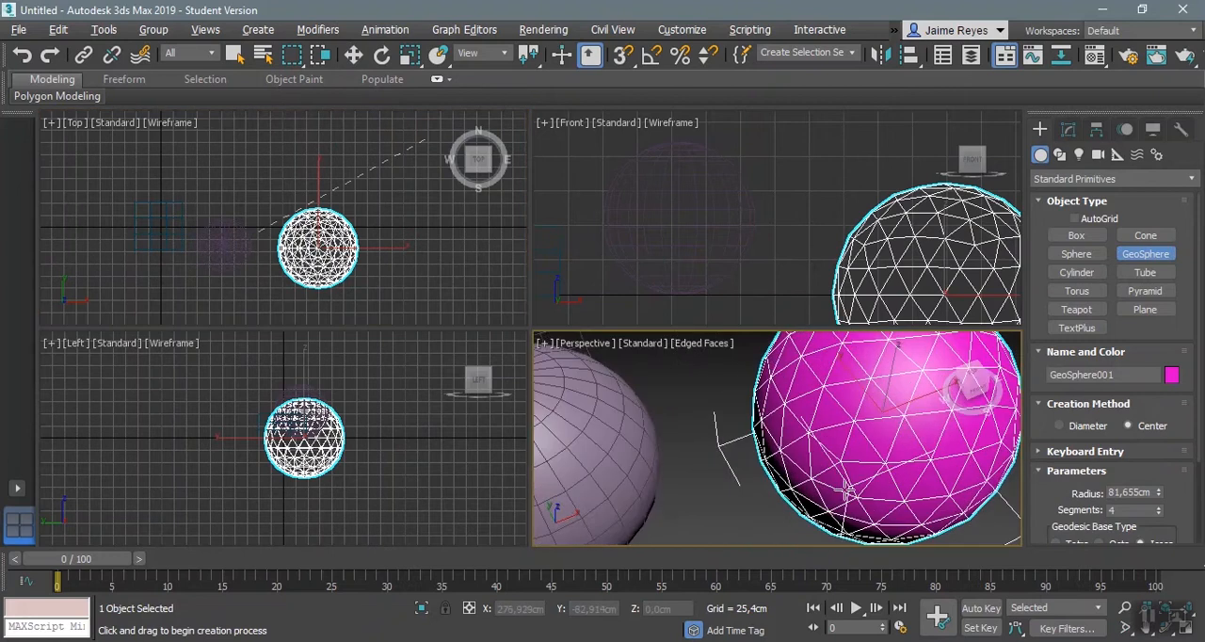
pyautogui.scroll(-6, 846, 490)
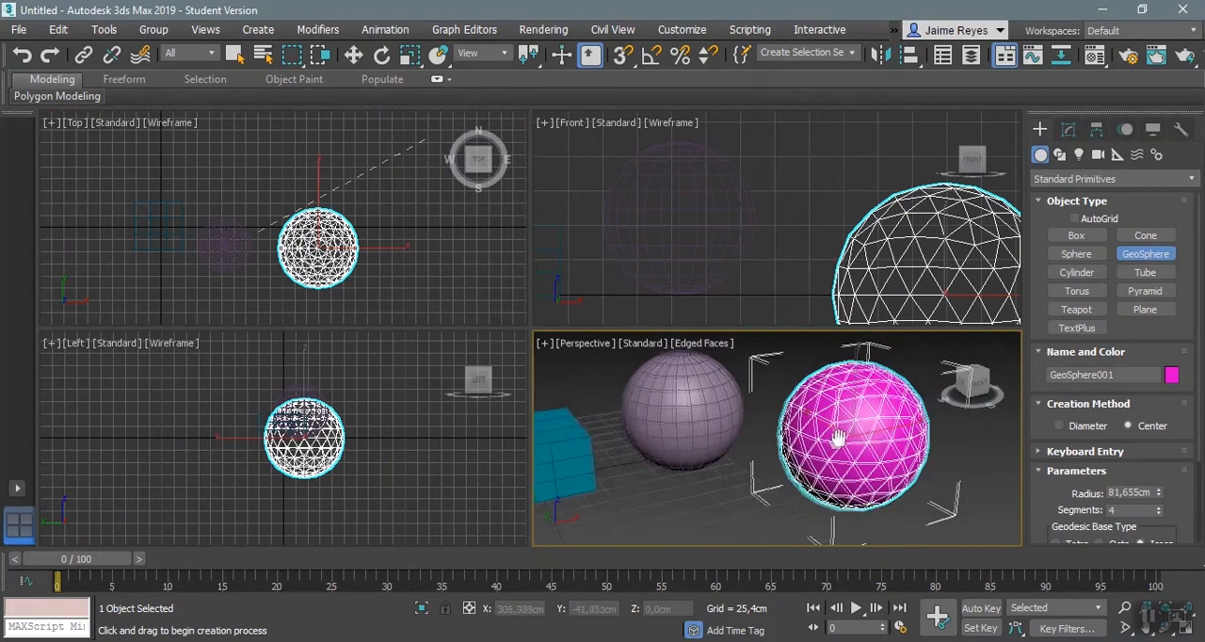
# Step: Set the GeoSphere's segments to 6
pyautogui.scroll(3, 836, 438)
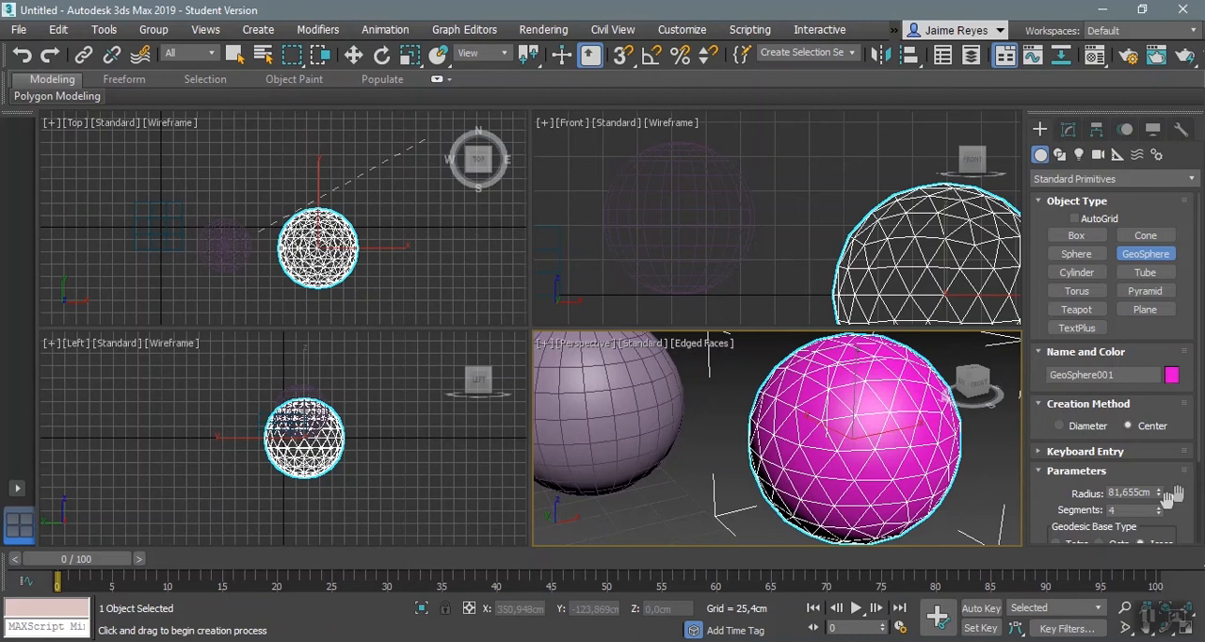
pyautogui.moveTo(1160, 496)
pyautogui.mouseDown()
pyautogui.moveTo(1161, 475)
pyautogui.moveTo(1162, 497)
pyautogui.mouseUp()
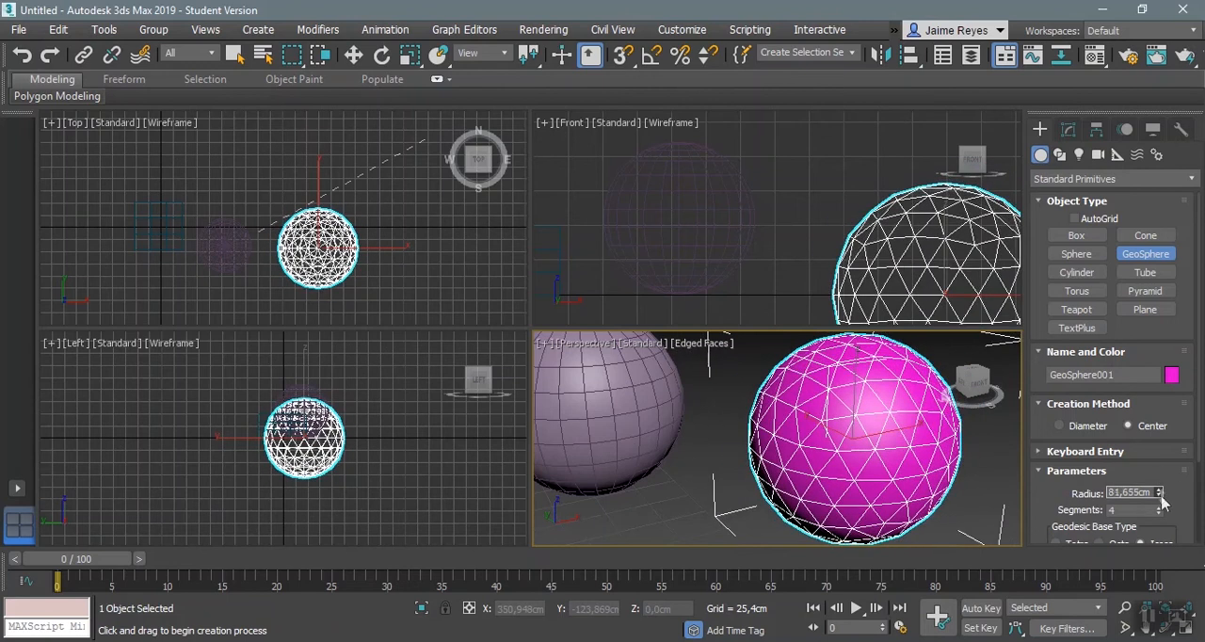
pyautogui.click(1159, 506)
pyautogui.click(1158, 506)
pyautogui.scroll(-1, 1161, 506)
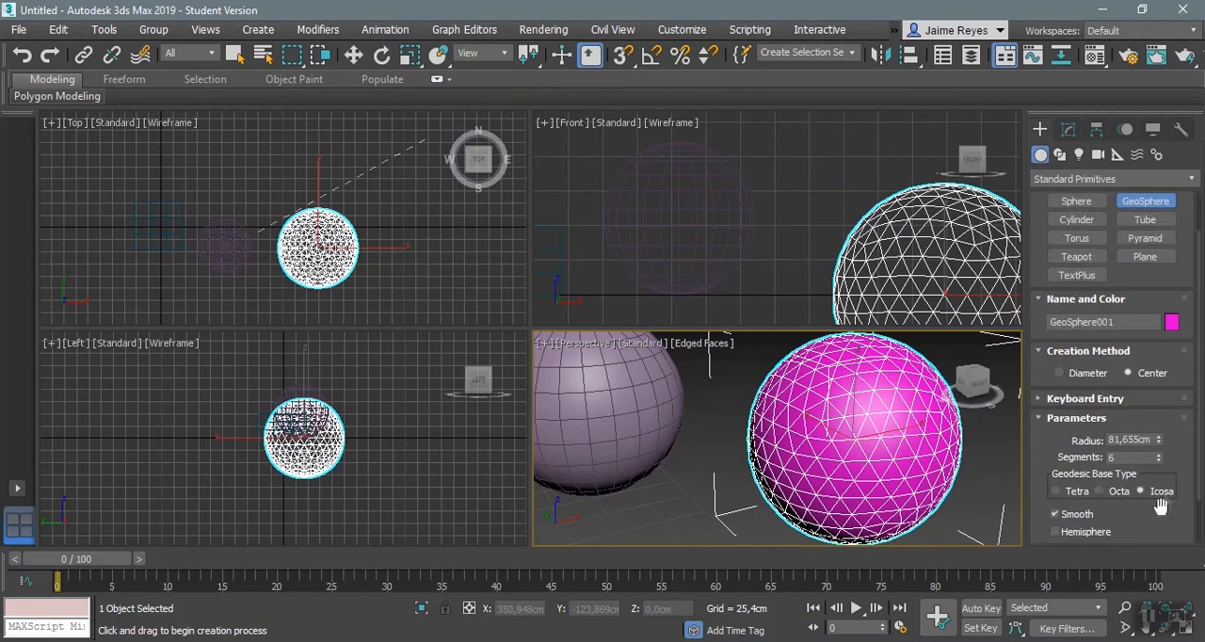
# Step: Try the Tetra and Octa geodesic base types on the GeoSphere, and set it back to Icosa
pyautogui.click(1078, 494)
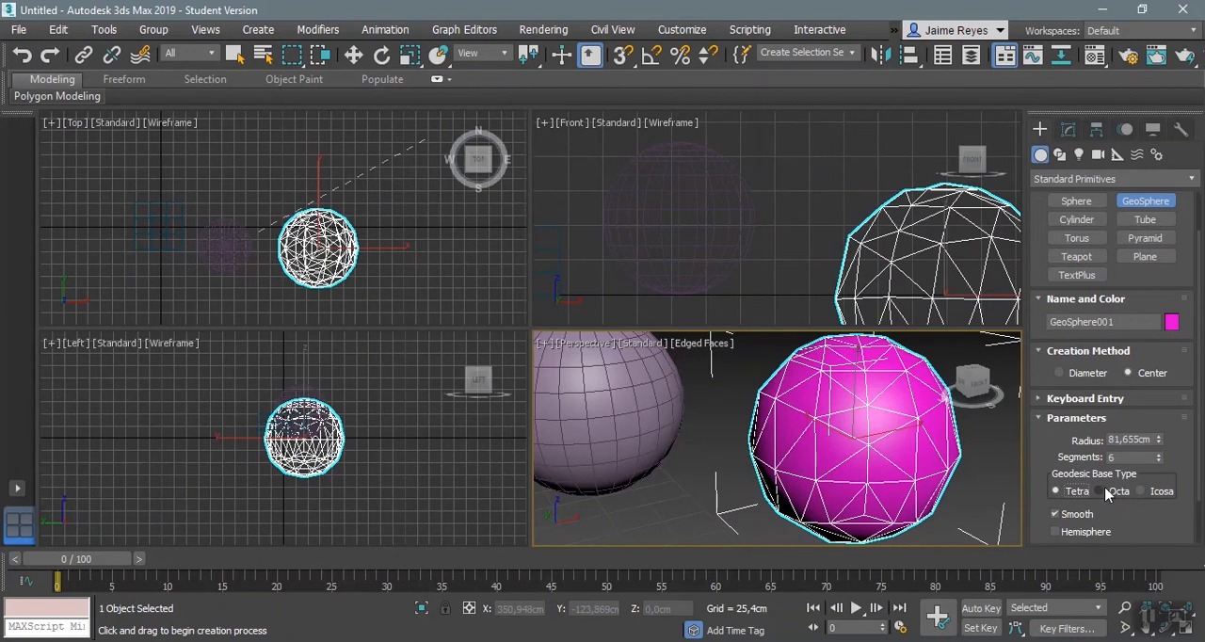
pyautogui.click(1099, 492)
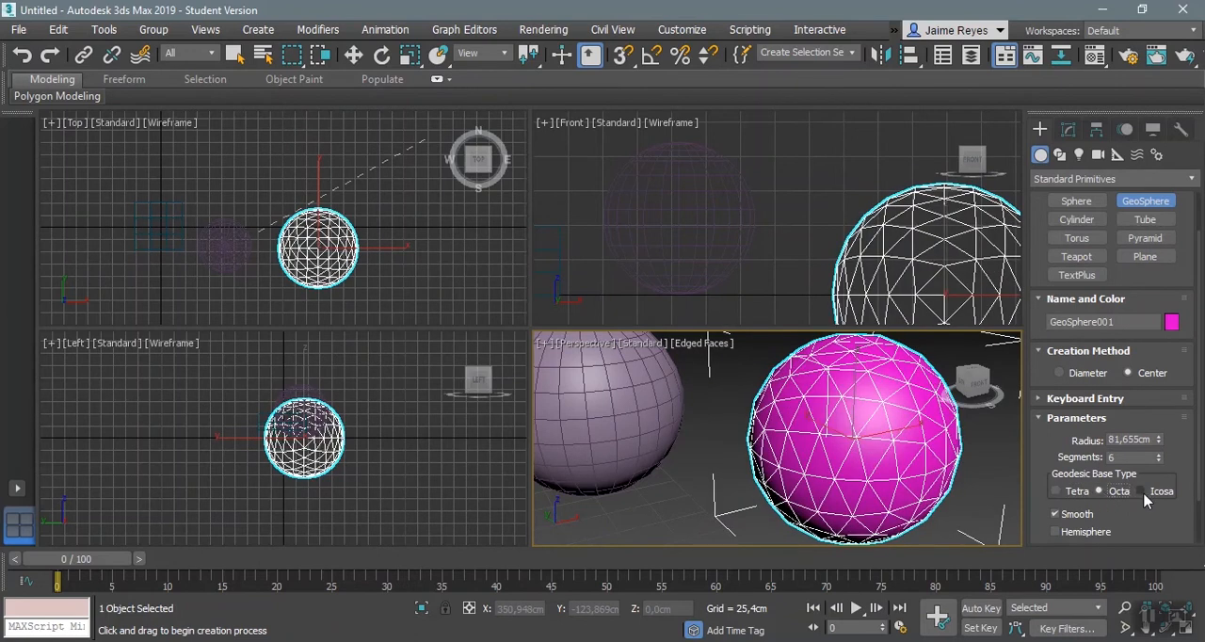
pyautogui.click(1142, 492)
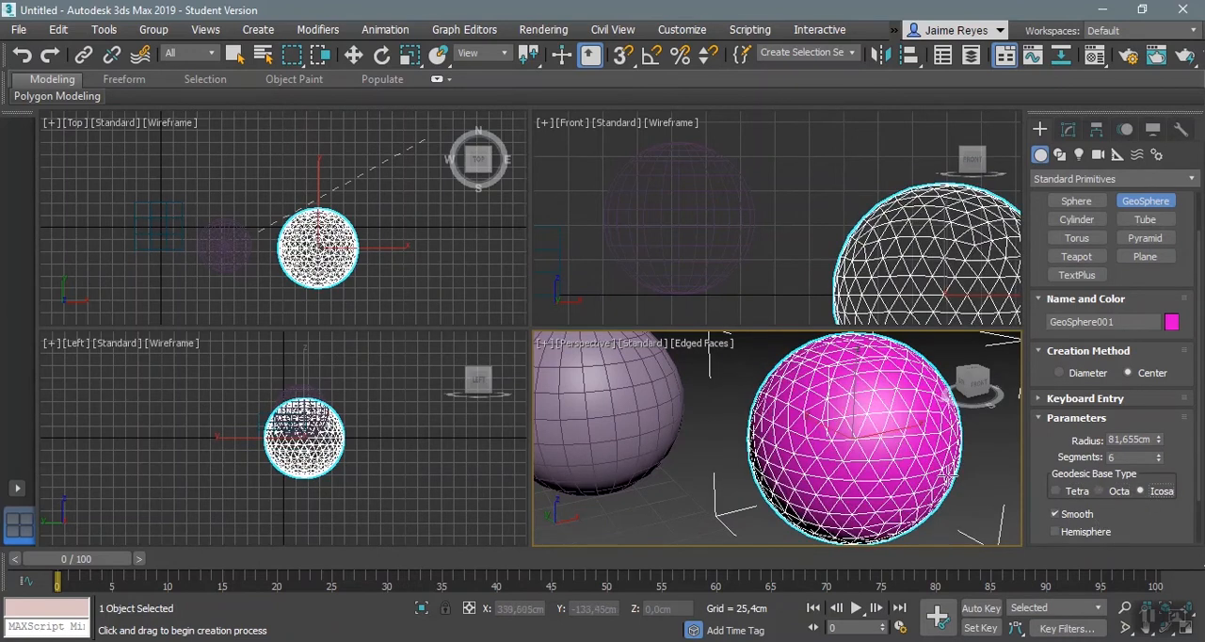
# Step: Preview the GeoSphere with Hemisphere enabled, and turn the option off again
pyautogui.moveTo(1154, 517); pyautogui.dragTo(1148, 394)
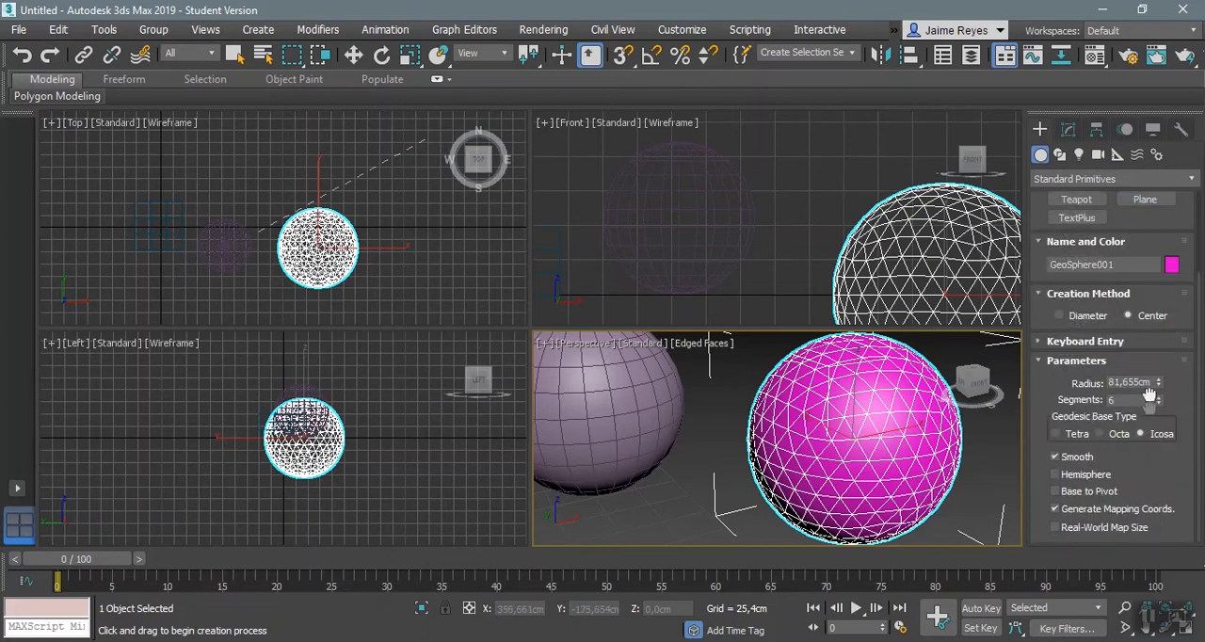
pyautogui.click(1099, 477)
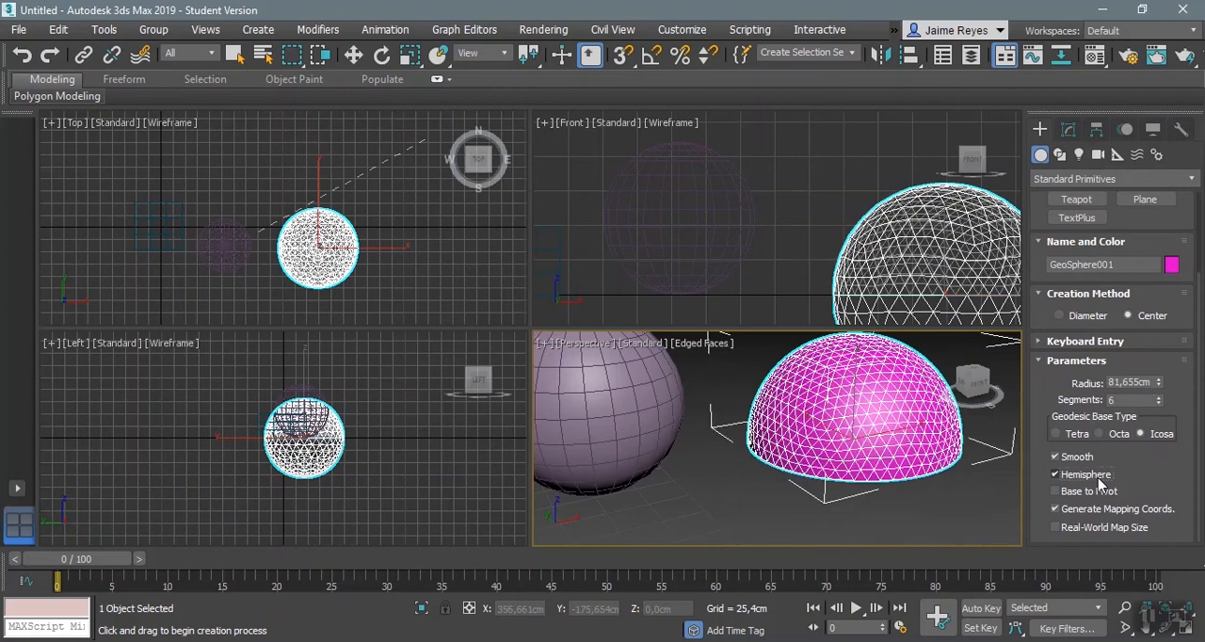
pyautogui.moveTo(701, 381)
pyautogui.keyDown('alt'); pyautogui.mouseDown(button='middle')
pyautogui.moveTo(723, 324)
pyautogui.moveTo(712, 277)
pyautogui.moveTo(704, 388)
pyautogui.mouseUp(button='middle'); pyautogui.keyUp('alt')
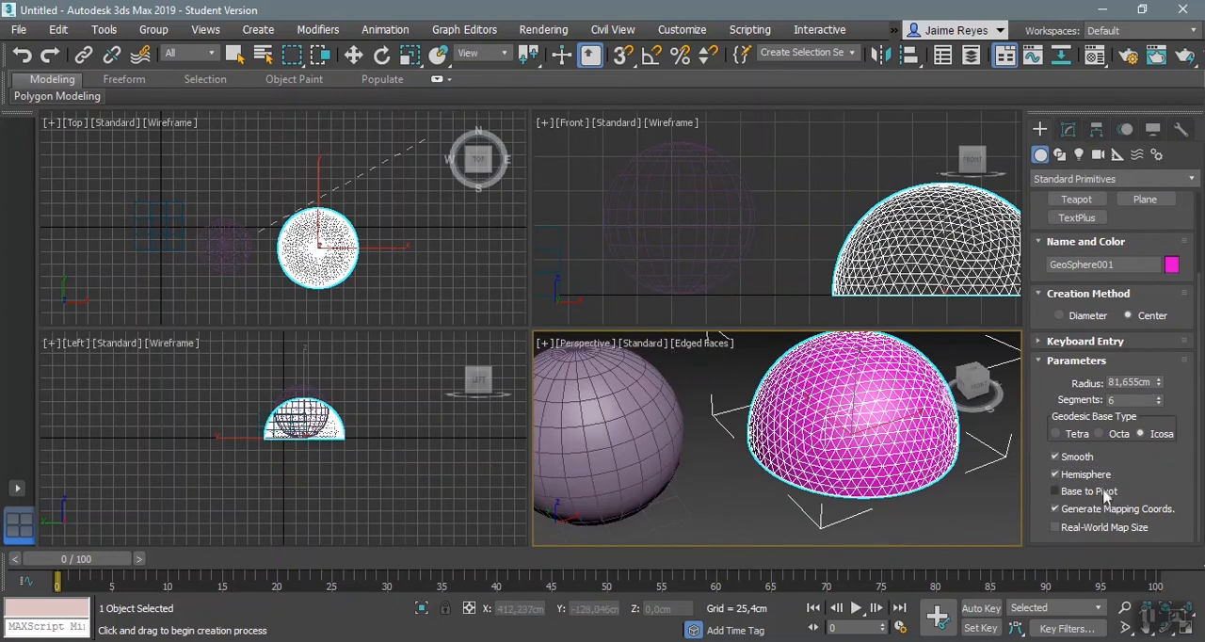
pyautogui.click(1103, 477)
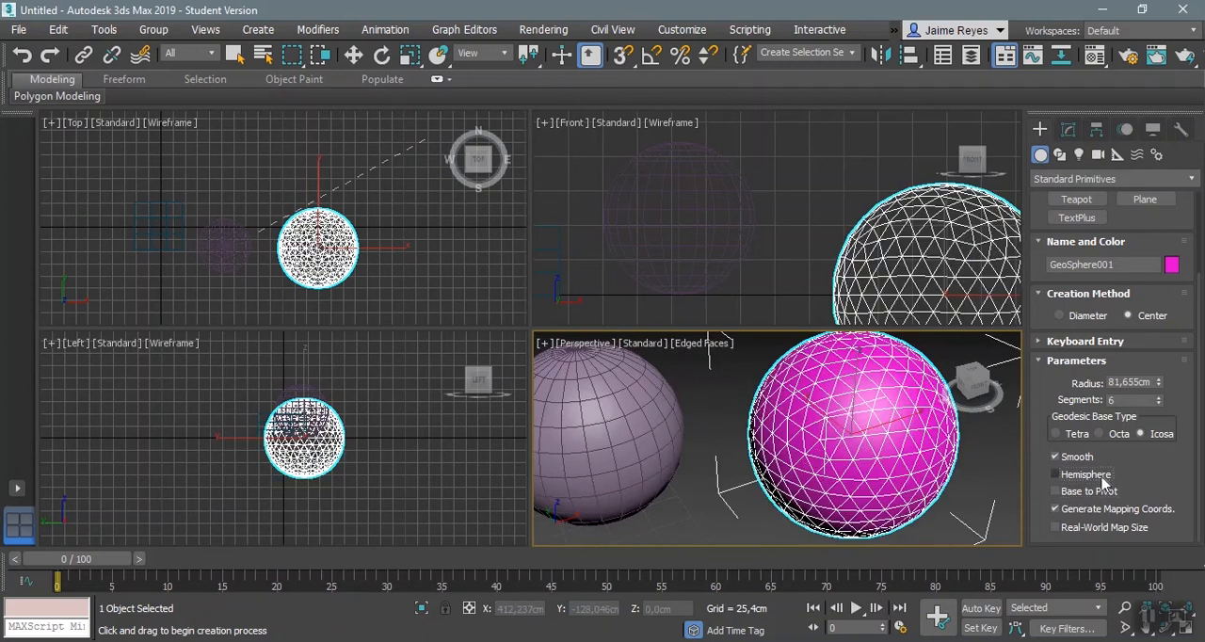
pyautogui.scroll(1, 1139, 451)
pyautogui.scroll(-1, 1134, 439)
pyautogui.scroll(-3, 896, 410)
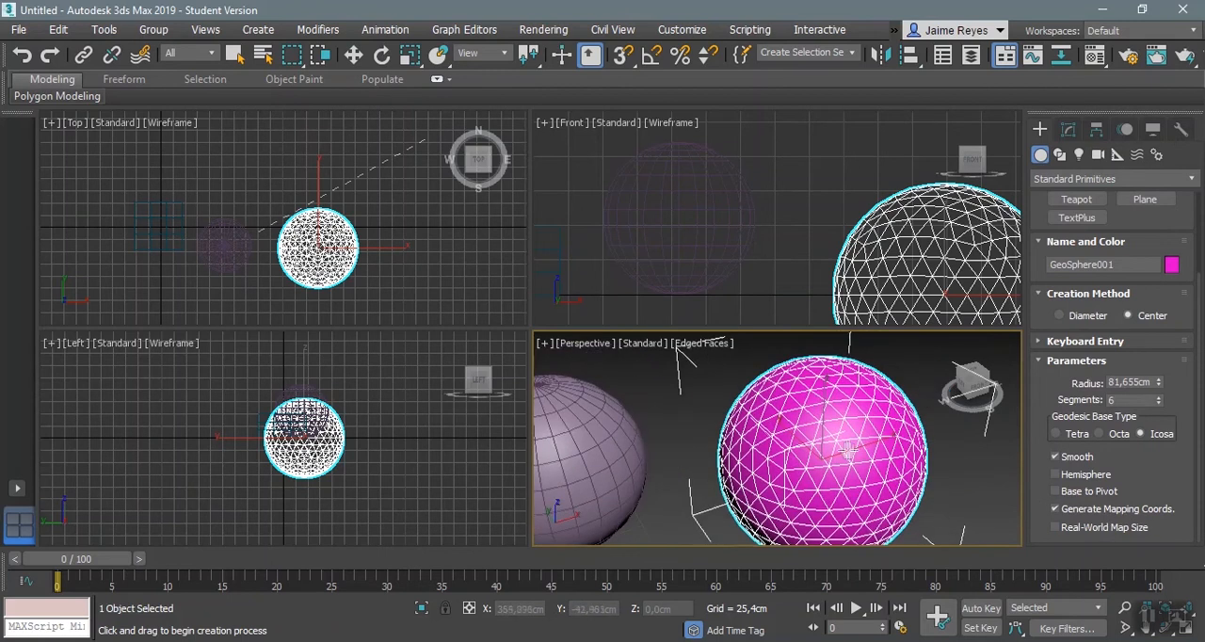
# Step: Enable Hemisphere again on the GeoSphere, set its segments to 4, and disable Hemisphere
pyautogui.click(1055, 475)
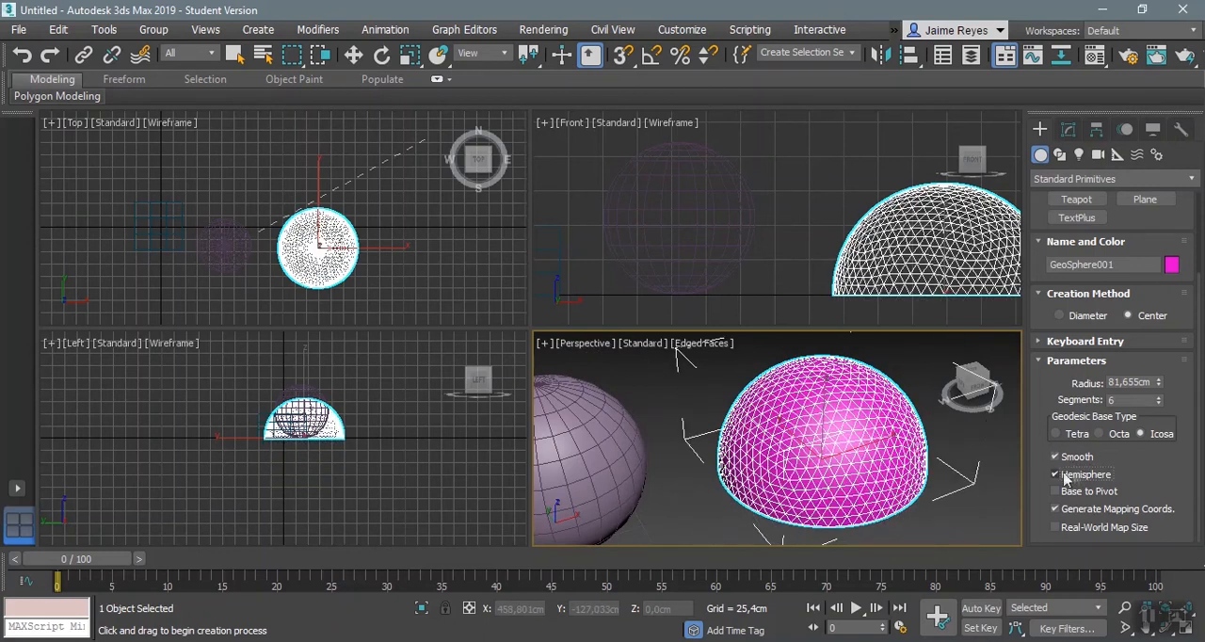
pyautogui.keyDown('alt'); pyautogui.moveTo(836, 438); pyautogui.dragTo(884, 438, button='middle'); pyautogui.keyUp('alt')
pyautogui.click(1158, 403)
pyautogui.click(1159, 403)
pyautogui.click(1085, 475)
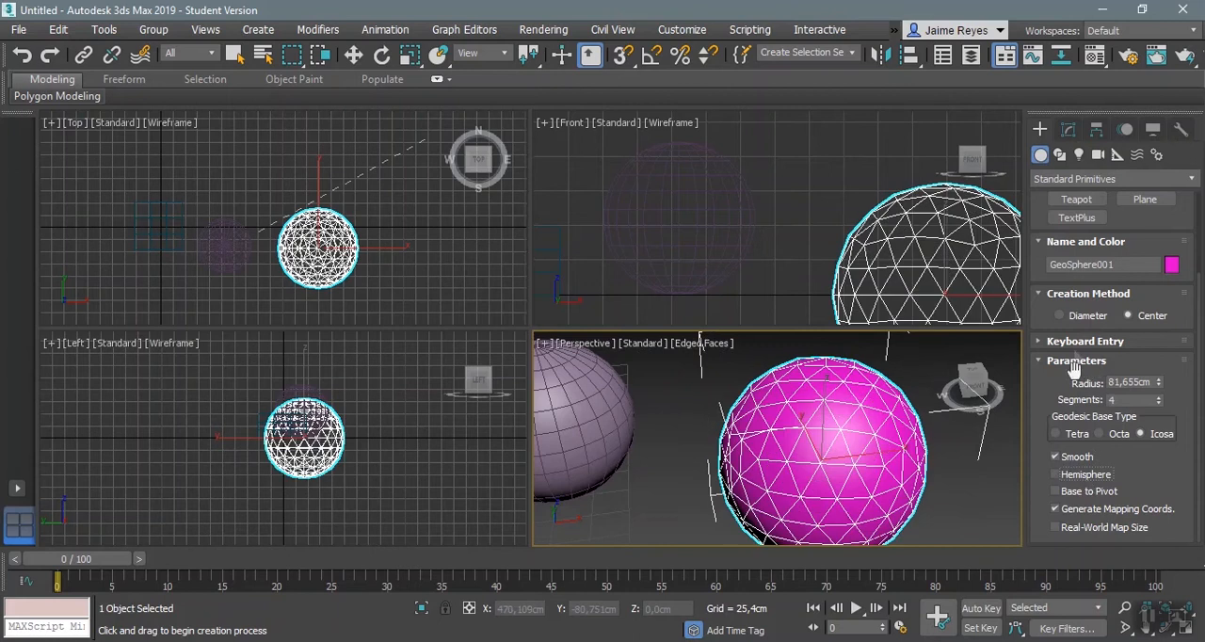
# Step: Create a cylinder with a radius of about 54 cm and a height of about 129 cm below the other objects in the Top view
pyautogui.scroll(4, 1116, 287)
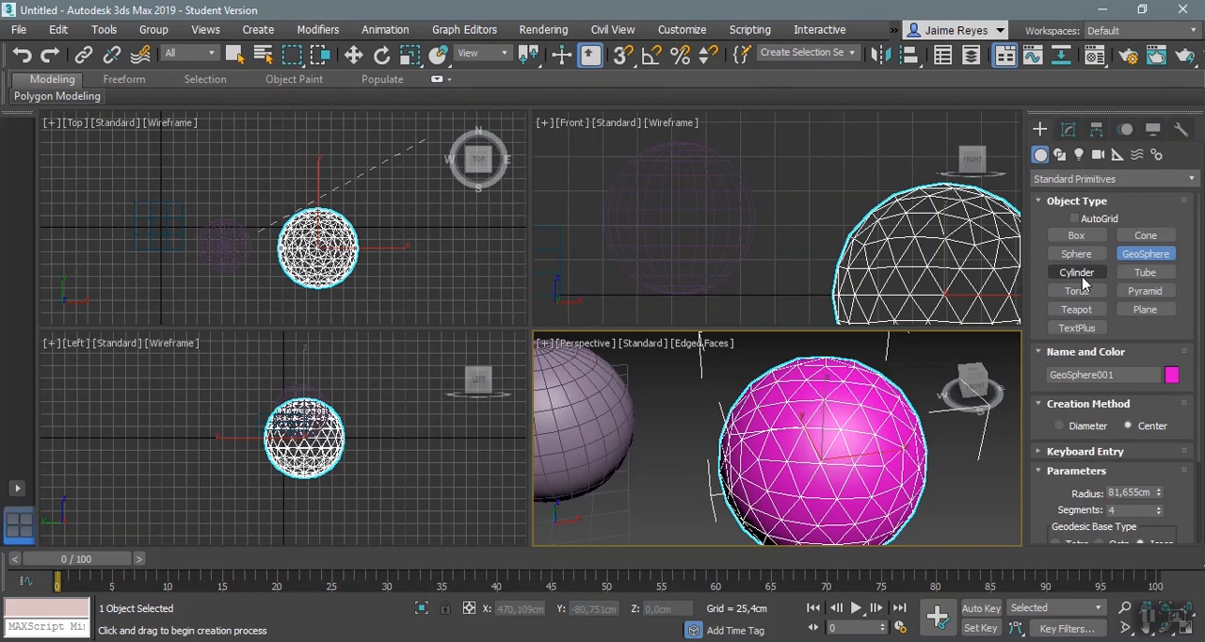
pyautogui.click(1079, 274)
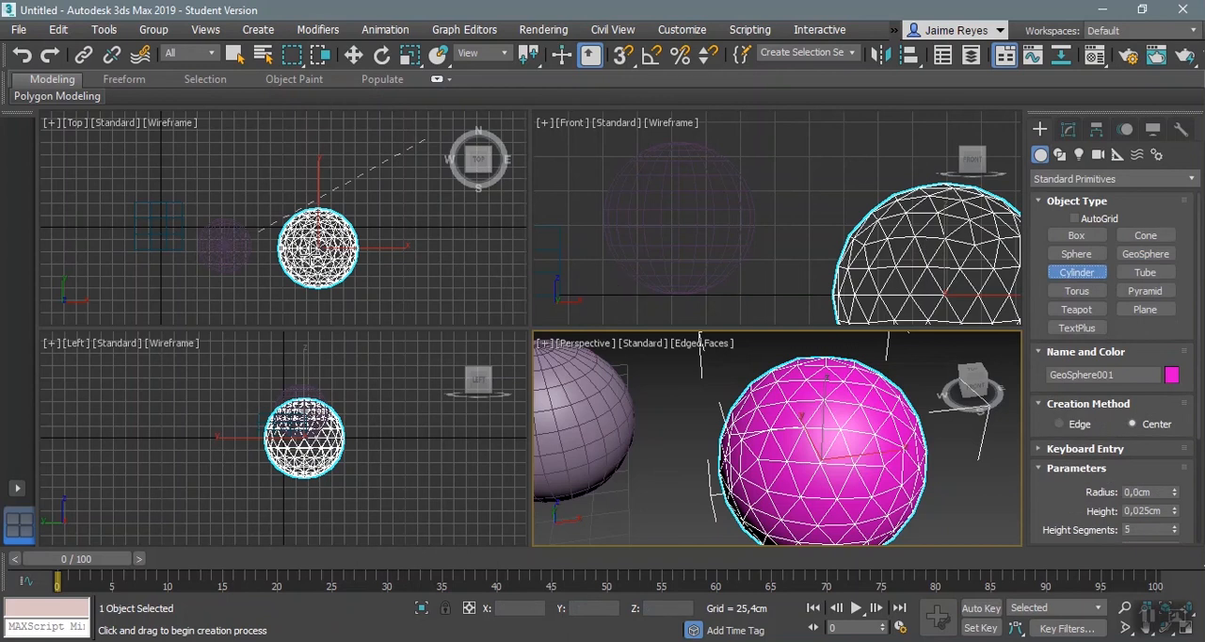
pyautogui.moveTo(214, 238); pyautogui.dragTo(262, 193, button='middle')
pyautogui.scroll(-5, 725, 428)
pyautogui.scroll(-3, 725, 428)
pyautogui.moveTo(327, 238); pyautogui.dragTo(363, 183, button='middle')
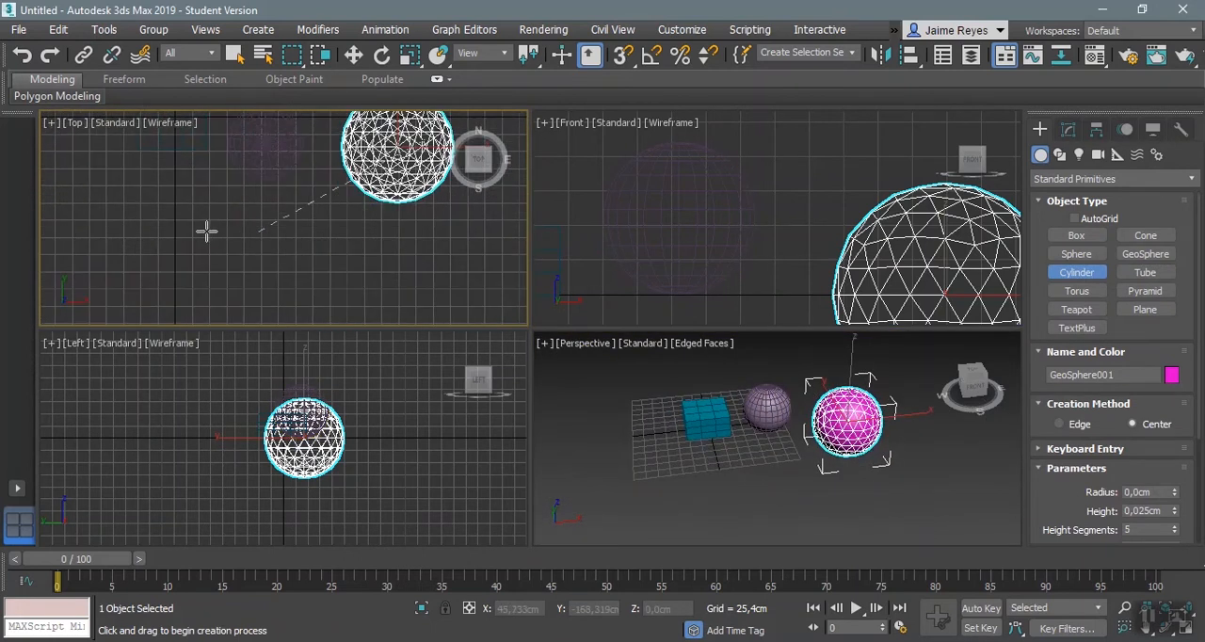
pyautogui.moveTo(206, 231); pyautogui.dragTo(229, 241)
pyautogui.rightClick(309, 254)
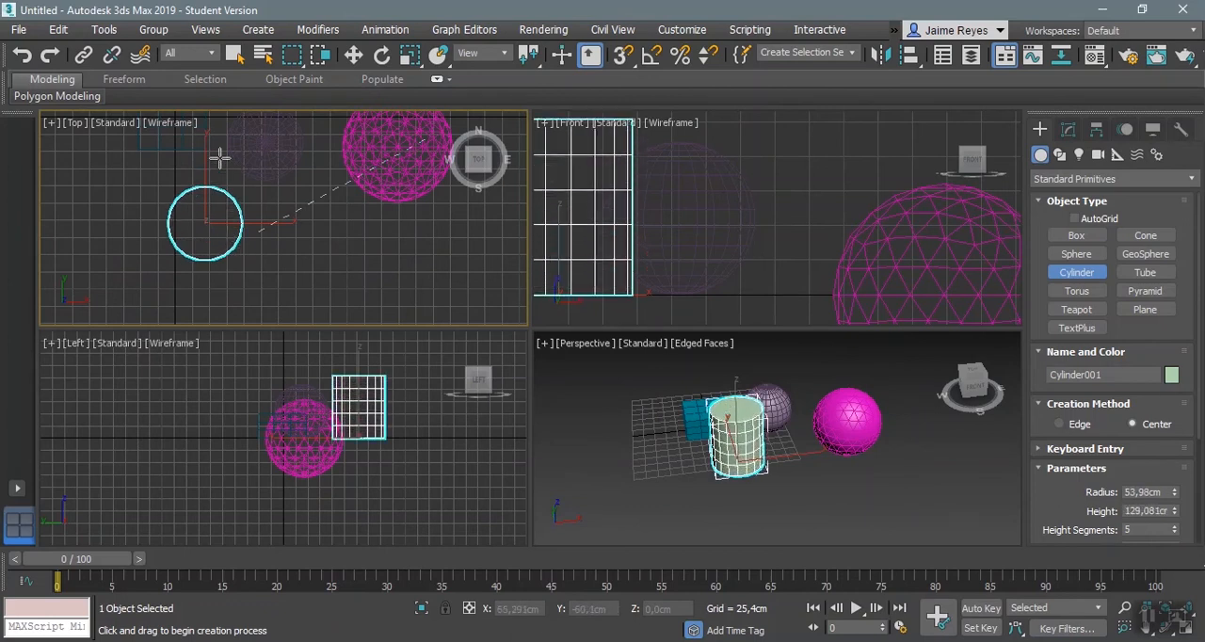
# Step: Set the cylinder's height segments to 1
pyautogui.moveTo(736, 423); pyautogui.dragTo(802, 430, button='middle')
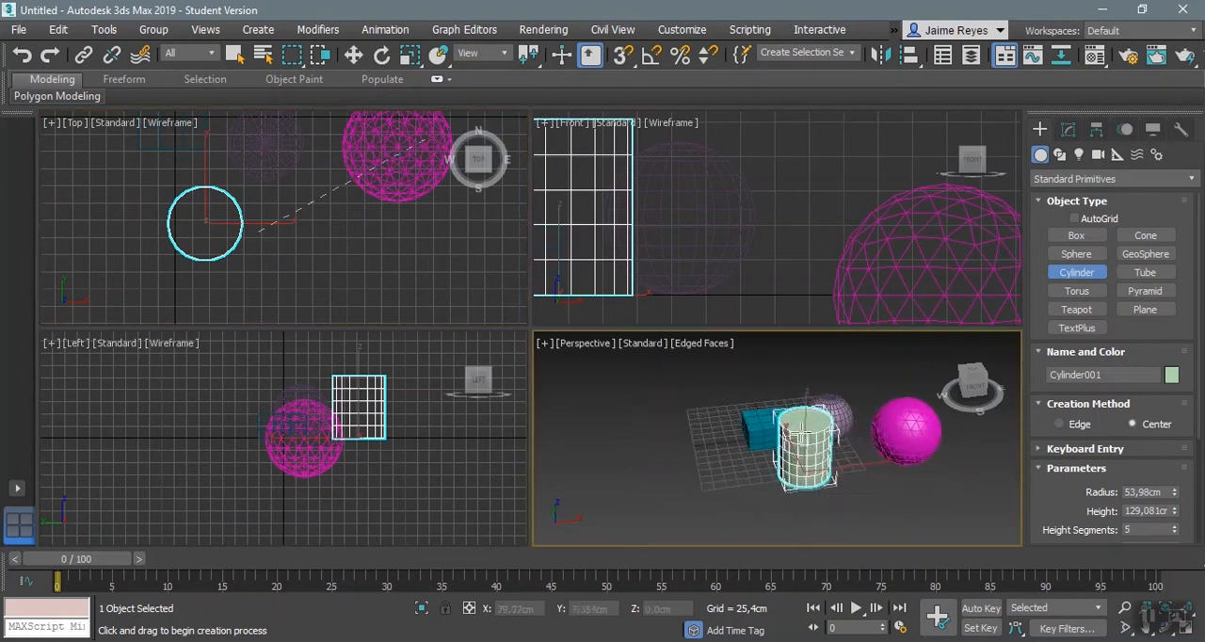
pyautogui.scroll(3, 802, 430)
pyautogui.scroll(2, 802, 430)
pyautogui.scroll(-2, 802, 431)
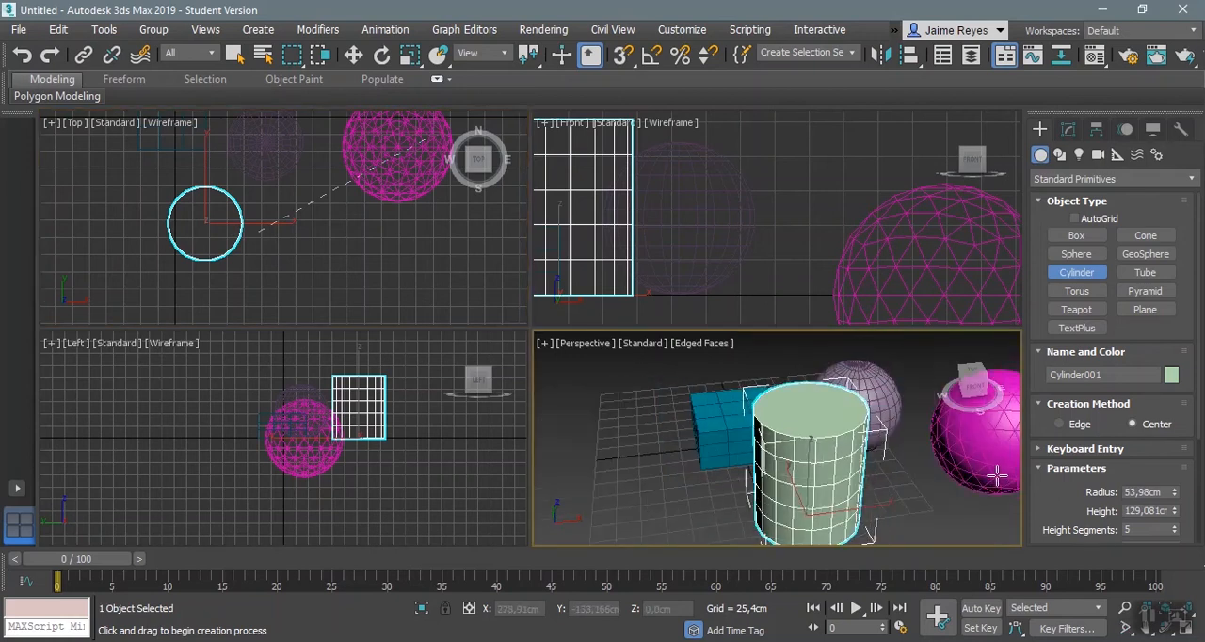
pyautogui.moveTo(1070, 493); pyautogui.dragTo(1070, 300)
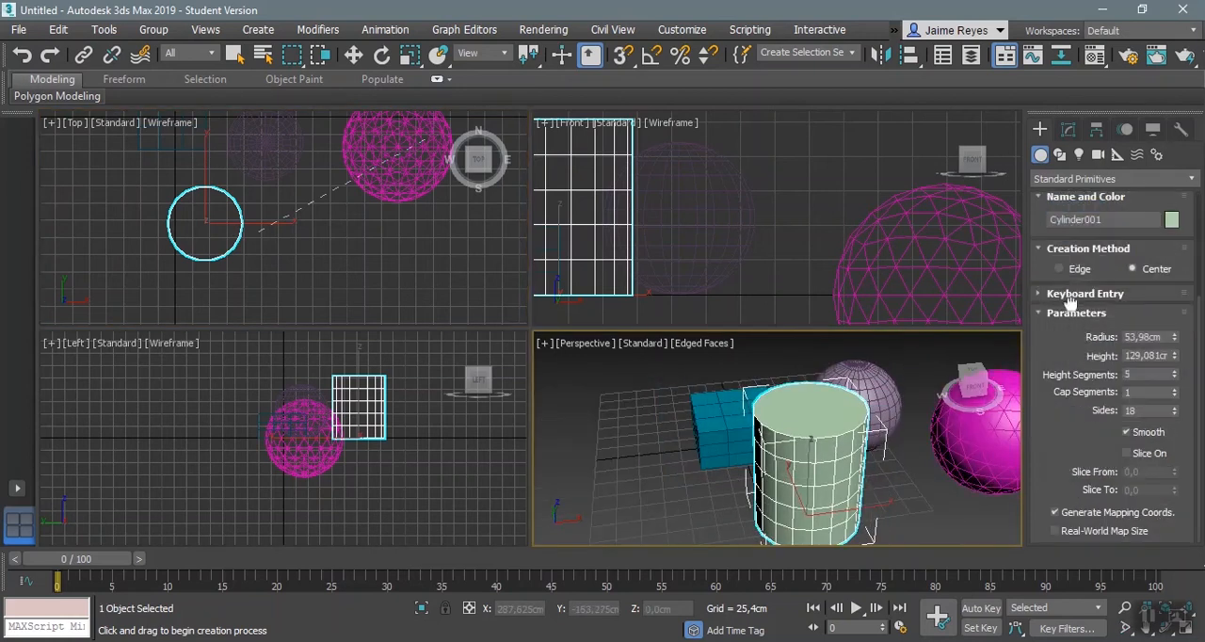
pyautogui.click(1174, 378)
pyautogui.click(1174, 379)
pyautogui.click(1174, 378)
pyautogui.moveTo(898, 467); pyautogui.dragTo(836, 437, button='middle')
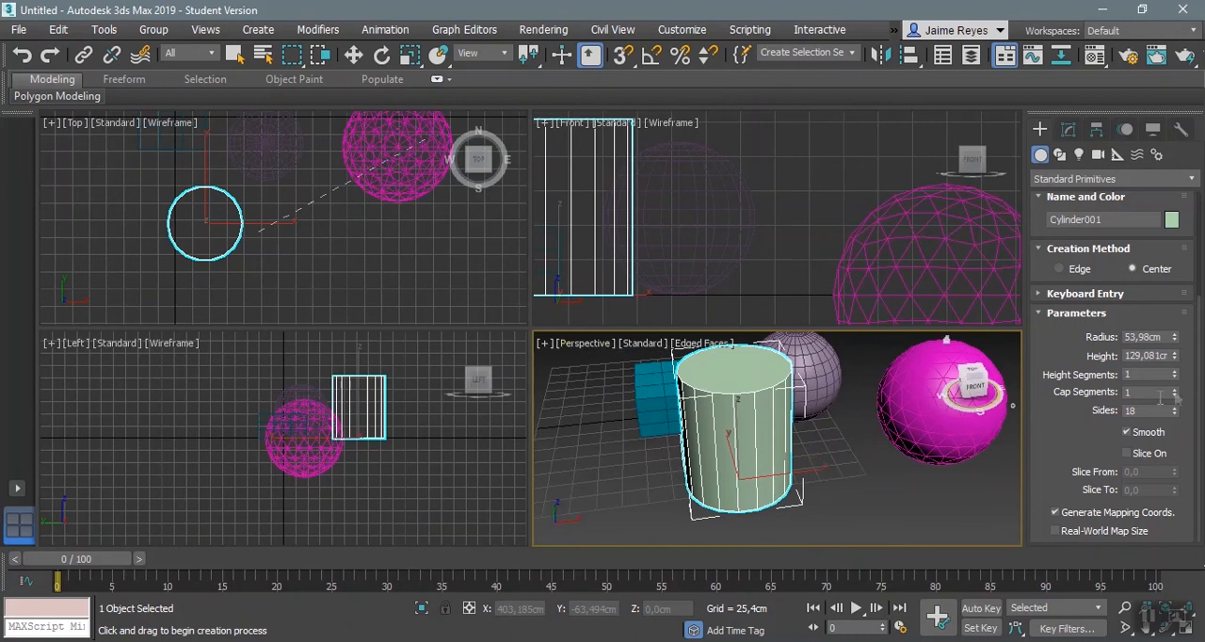
# Step: Set the cylinder's cap segments to 4 and its sides to 26
pyautogui.moveTo(744, 384); pyautogui.dragTo(751, 433, button='middle')
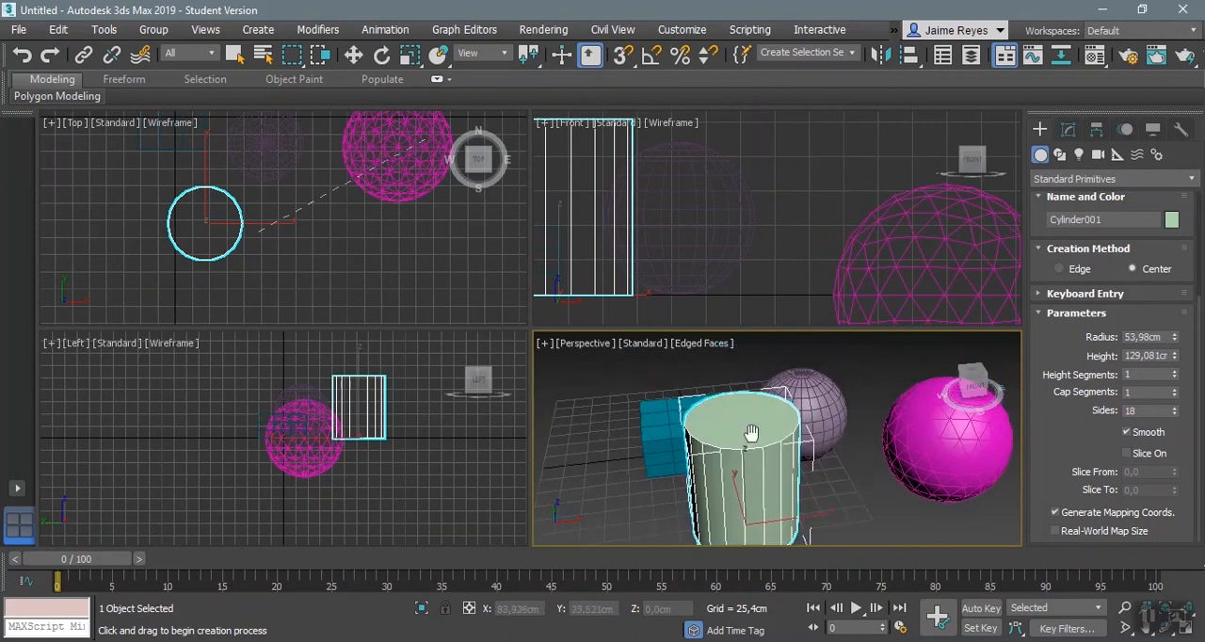
pyautogui.click(1175, 389)
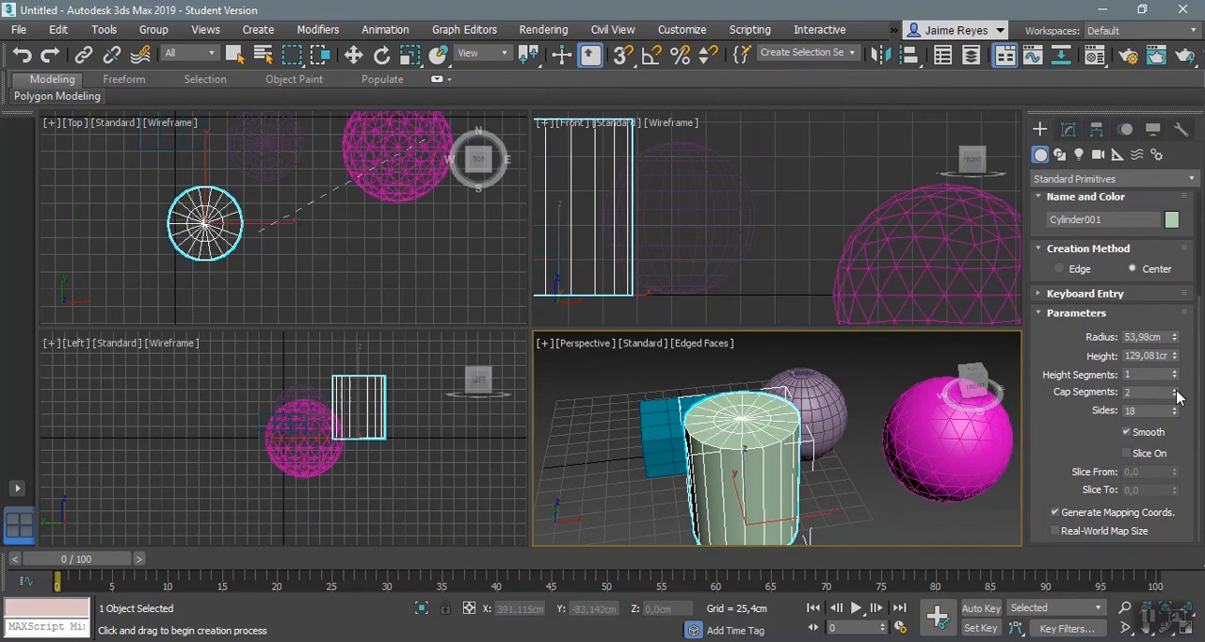
pyautogui.click(1176, 389)
pyautogui.click(1175, 388)
pyautogui.click(1176, 389)
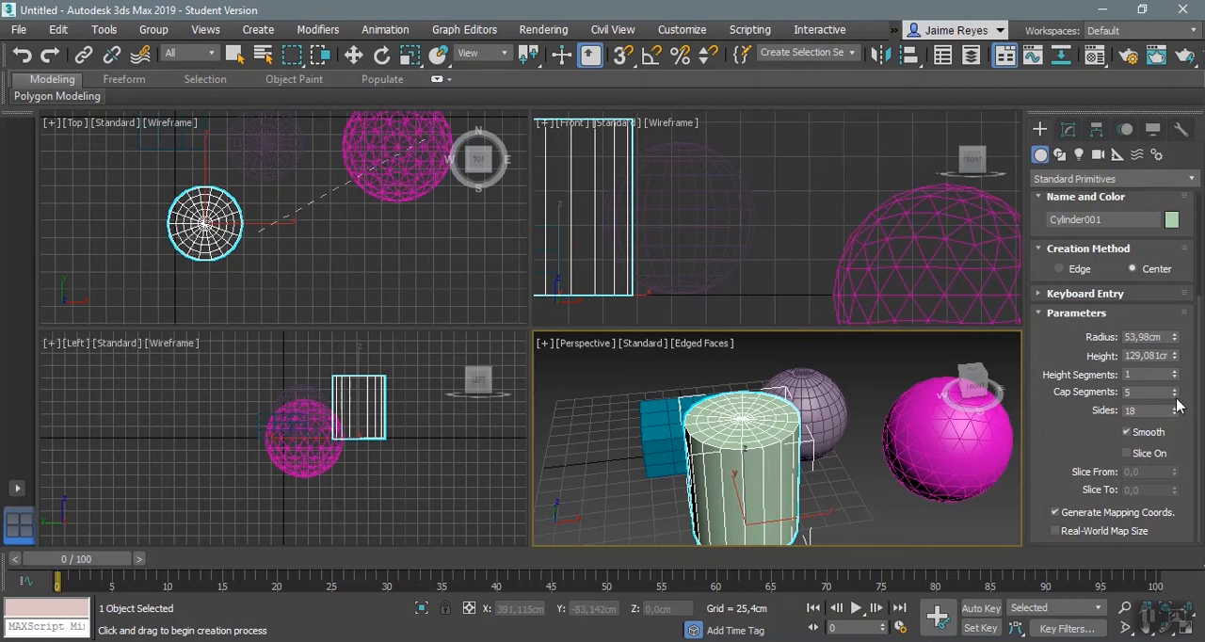
pyautogui.click(1174, 395)
pyautogui.scroll(2, 847, 423)
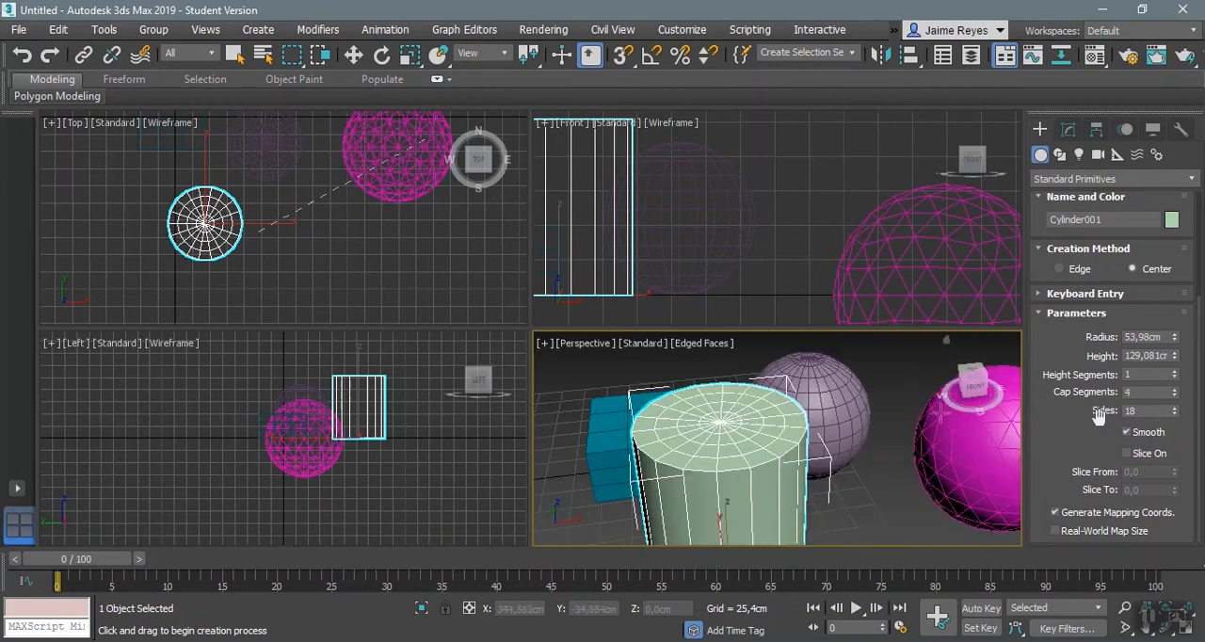
pyautogui.moveTo(1175, 415)
pyautogui.mouseDown()
pyautogui.moveTo(1173, 434)
pyautogui.moveTo(1173, 403)
pyautogui.mouseUp()
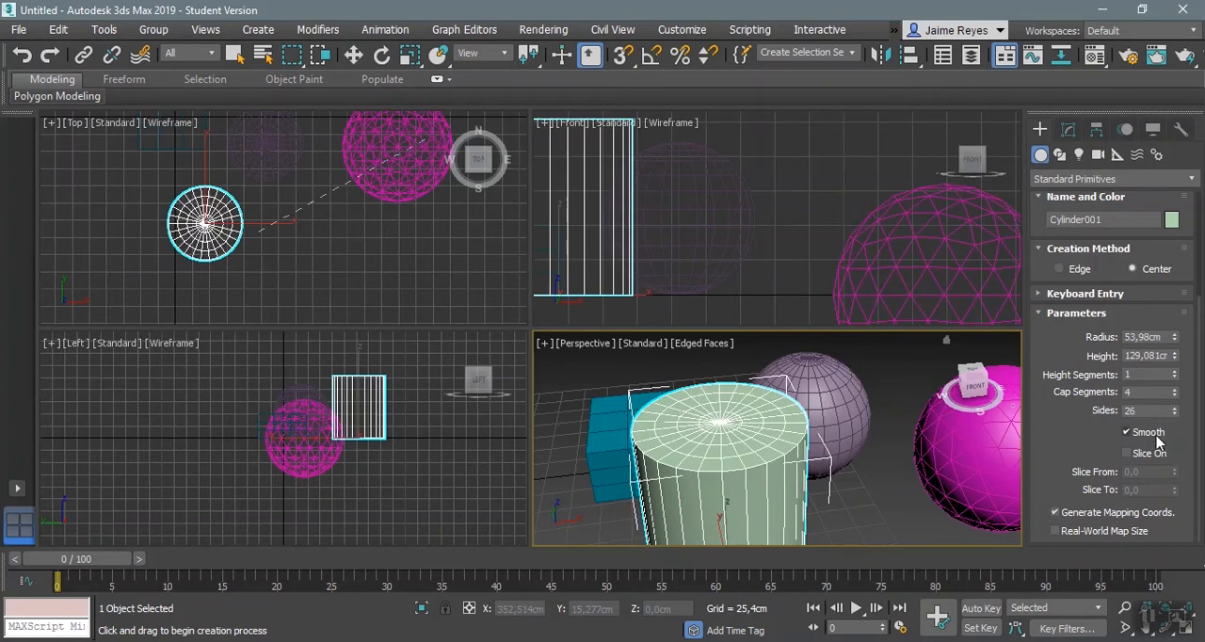
# Step: Try slicing the cylinder with Slice On and Slice From at 222,5, and turn slicing off again
pyautogui.moveTo(887, 479); pyautogui.dragTo(857, 435, button='middle')
pyautogui.click(1126, 453)
pyautogui.moveTo(1174, 471); pyautogui.dragTo(1157, 88)
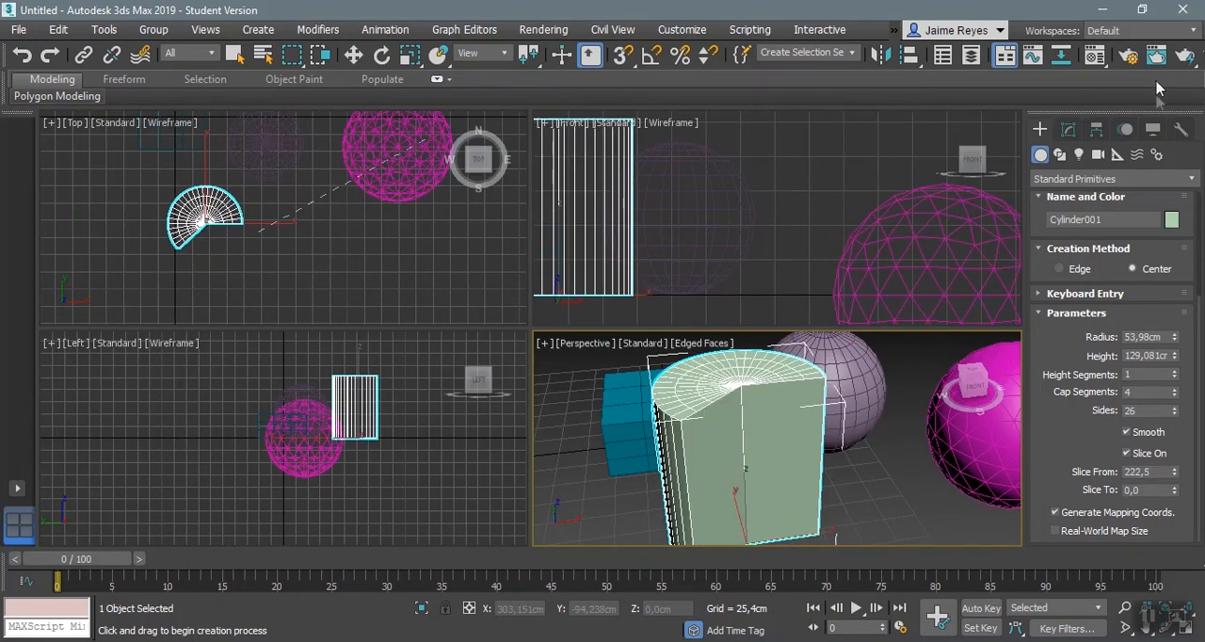
pyautogui.click(1147, 454)
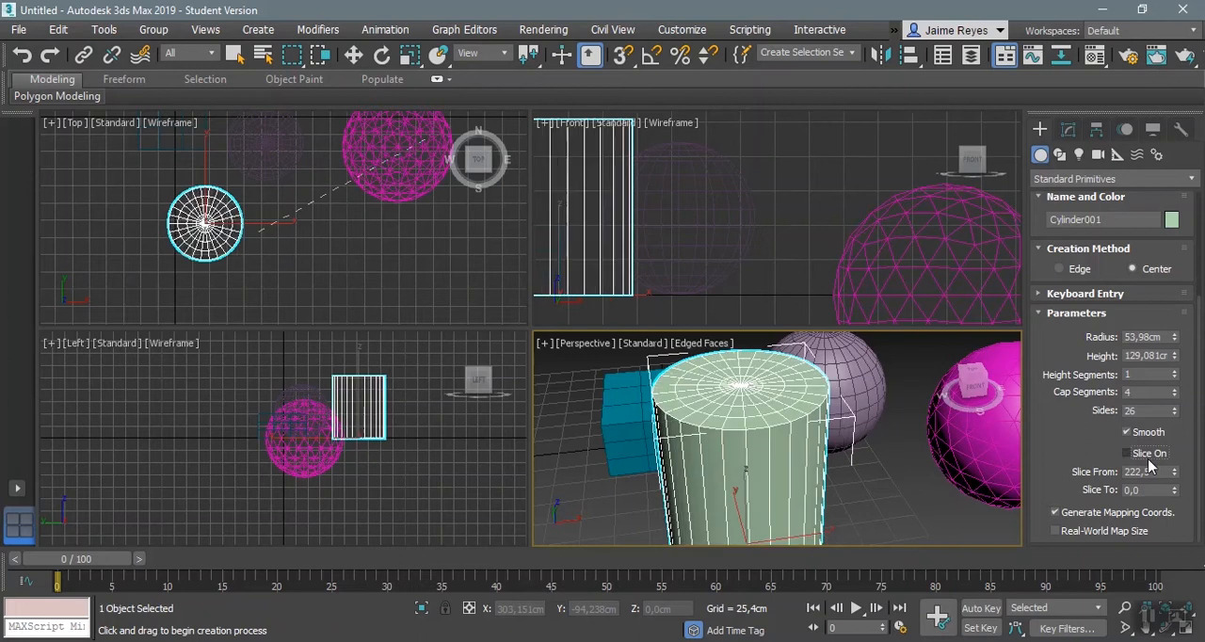
# Step: Select all four primitives in the Top view with the Move tool and delete them
pyautogui.click(353, 55)
pyautogui.moveTo(109, 156); pyautogui.dragTo(447, 284)
pyautogui.scroll(-3, 452, 278)
pyautogui.keyDown('ctrl'); pyautogui.click(311, 194); pyautogui.keyUp('ctrl')
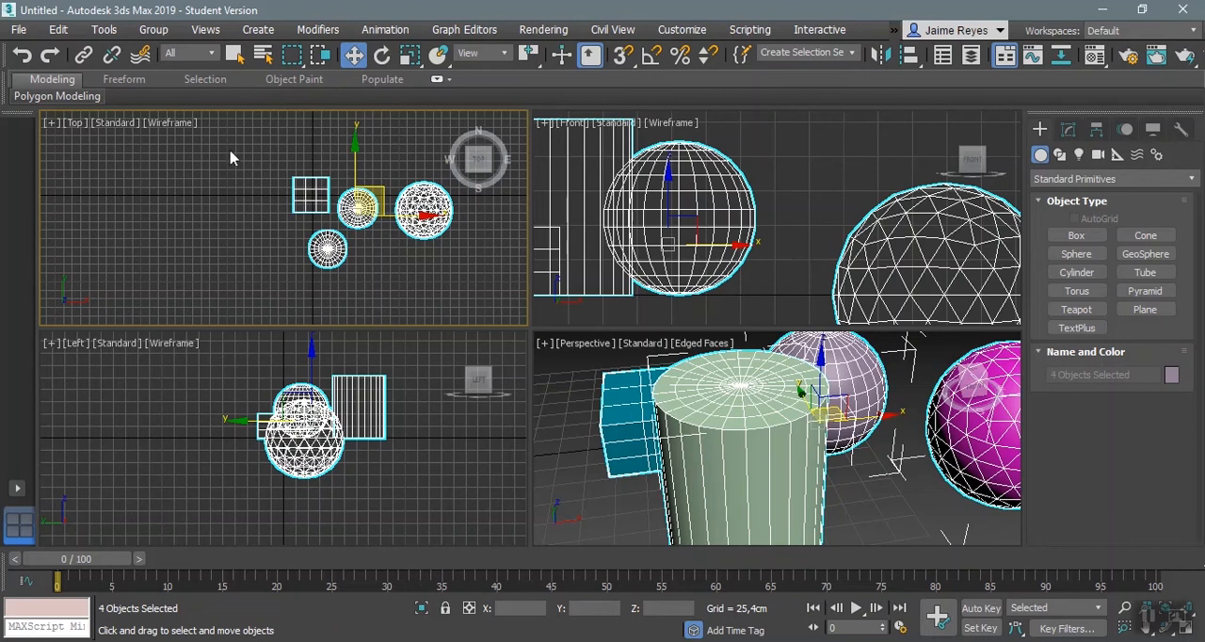
pyautogui.press('Delete')
pyautogui.click(666, 441)
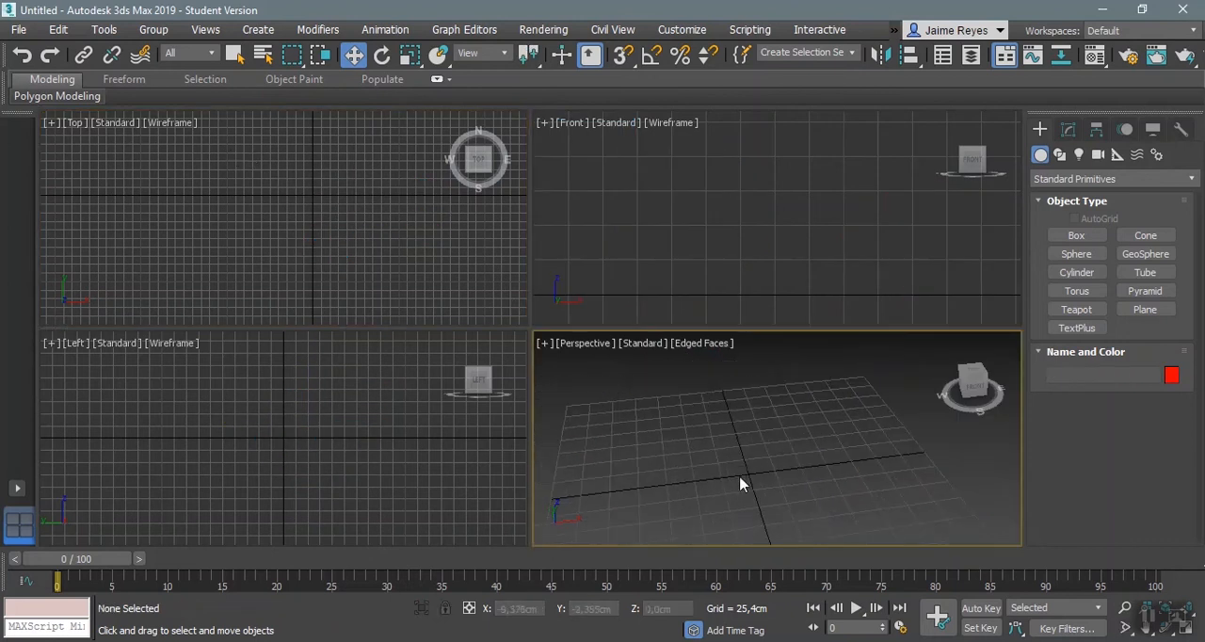
# Step: Create a new cylinder with a radius of about 26 cm and a height of about 65 cm near the origin in the Top view
pyautogui.scroll(2, 784, 466)
pyautogui.moveTo(705, 456); pyautogui.dragTo(716, 452, button='middle')
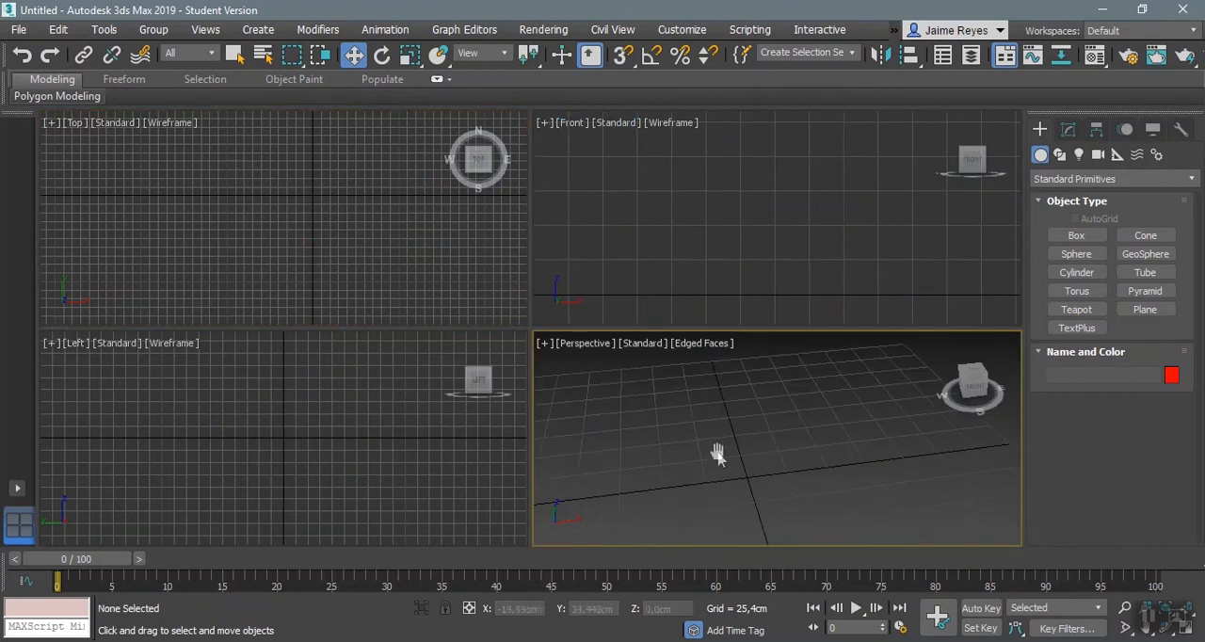
pyautogui.click(1074, 273)
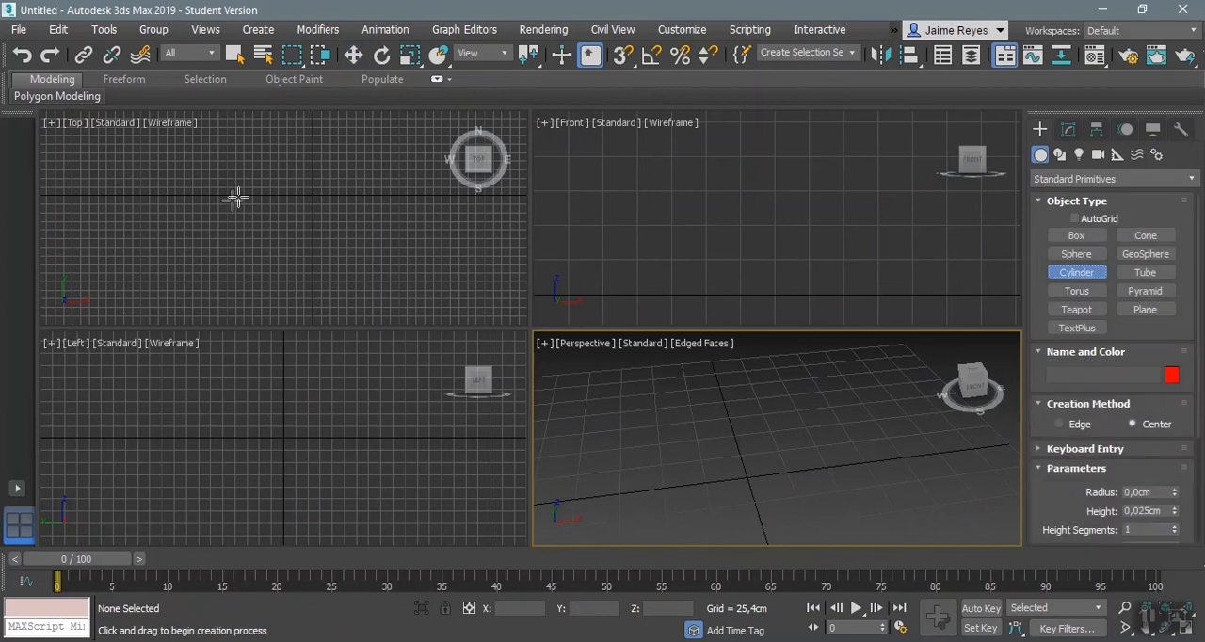
pyautogui.moveTo(265, 194)
pyautogui.mouseDown()
pyautogui.moveTo(285, 198)
pyautogui.moveTo(275, 193)
pyautogui.mouseUp()
pyautogui.click(268, 175)
pyautogui.moveTo(625, 480); pyautogui.dragTo(793, 495, button='middle')
# Step: Create a tube beside the cylinder in the Top view, with radii of about 31,6 and 22,4 cm and a height of about 44 cm
pyautogui.click(1154, 274)
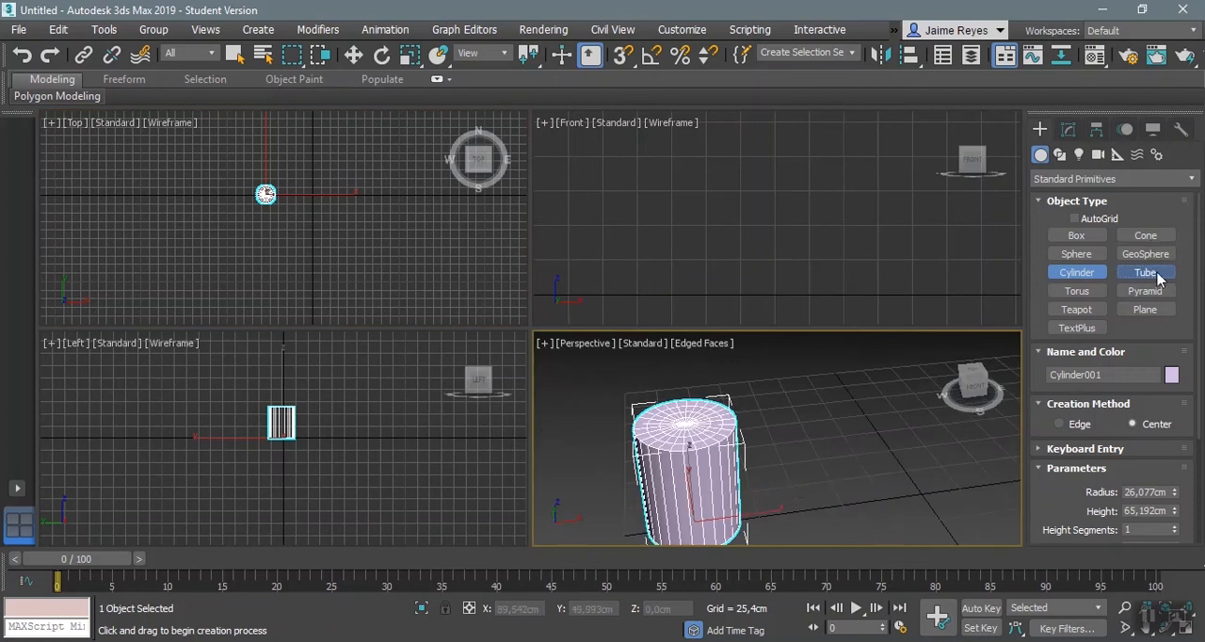
pyautogui.scroll(4, 325, 203)
pyautogui.moveTo(316, 215); pyautogui.dragTo(347, 251, button='middle')
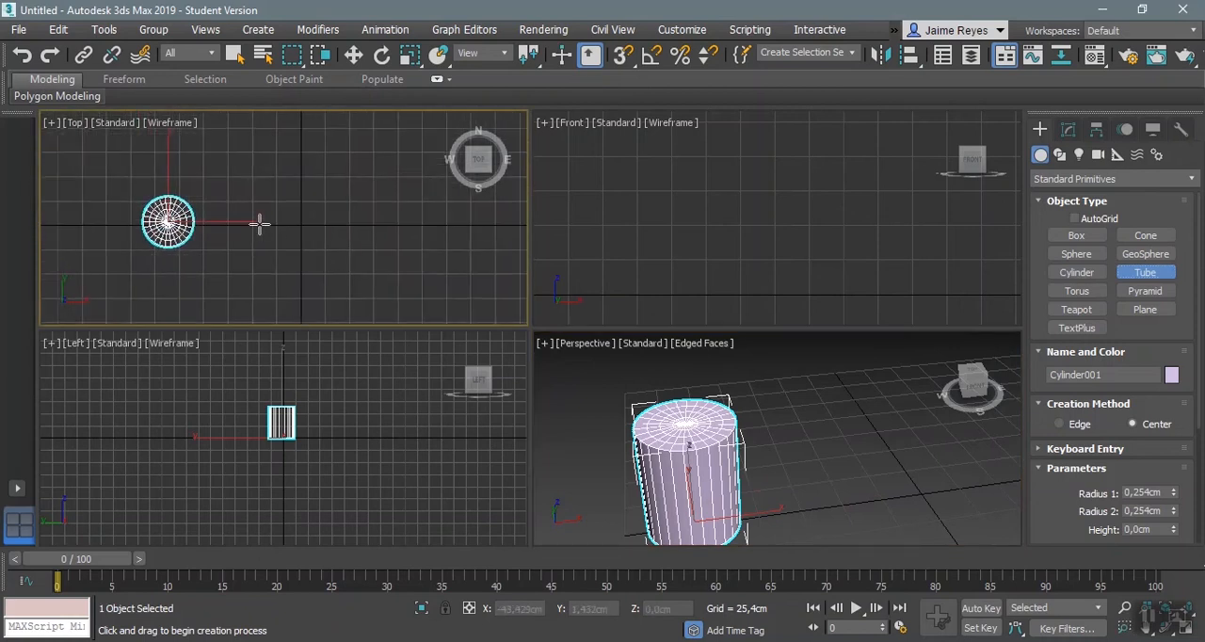
pyautogui.moveTo(261, 223); pyautogui.dragTo(291, 227)
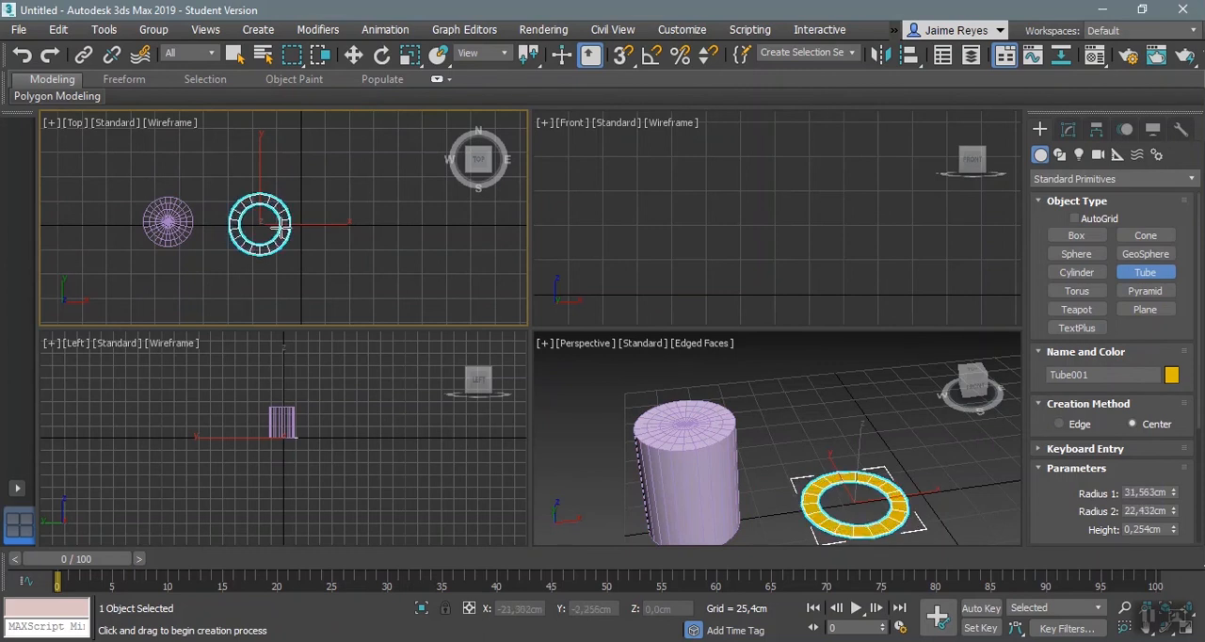
pyautogui.click(283, 226)
pyautogui.click(281, 187)
pyautogui.scroll(-4, 1106, 456)
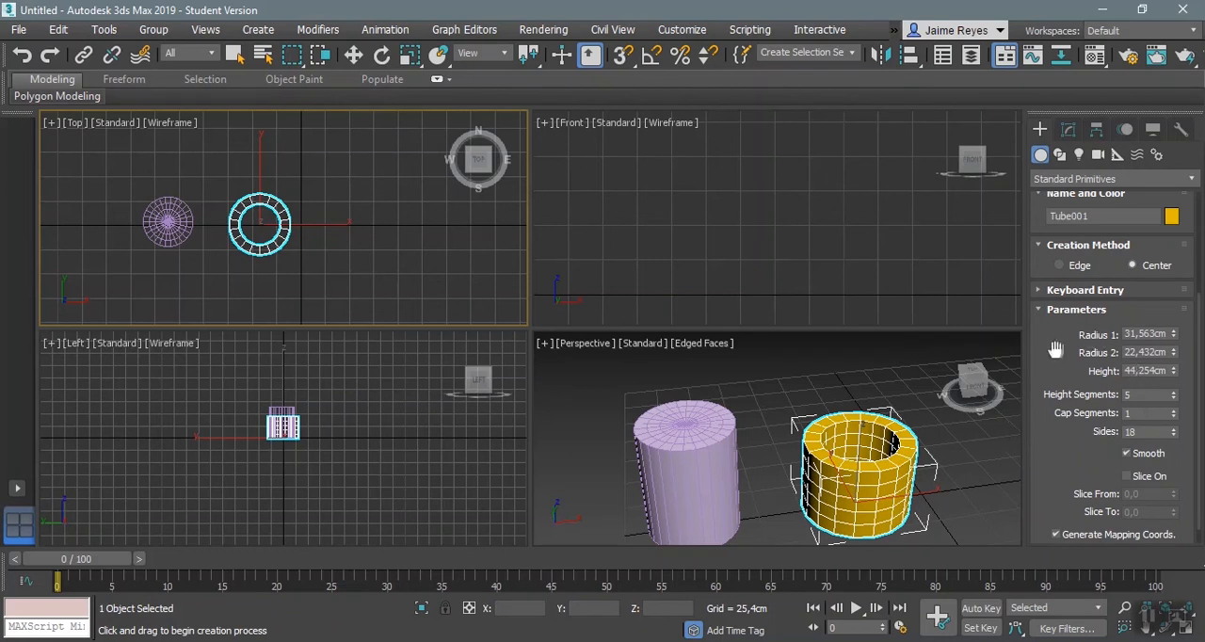
# Step: Create a cone beside the tube in the Top view, with radii of about 17,7 and 0,2 cm and a height of about 47 cm
pyautogui.scroll(4, 1055, 350)
pyautogui.click(1145, 236)
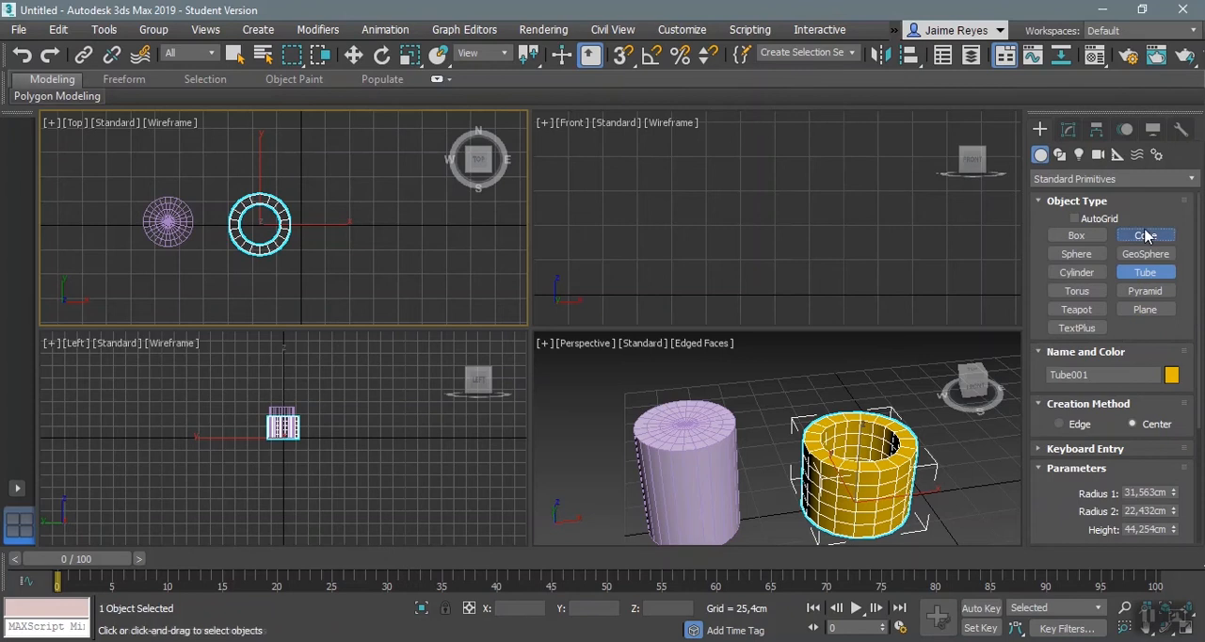
pyautogui.moveTo(381, 217); pyautogui.dragTo(301, 224, button='middle')
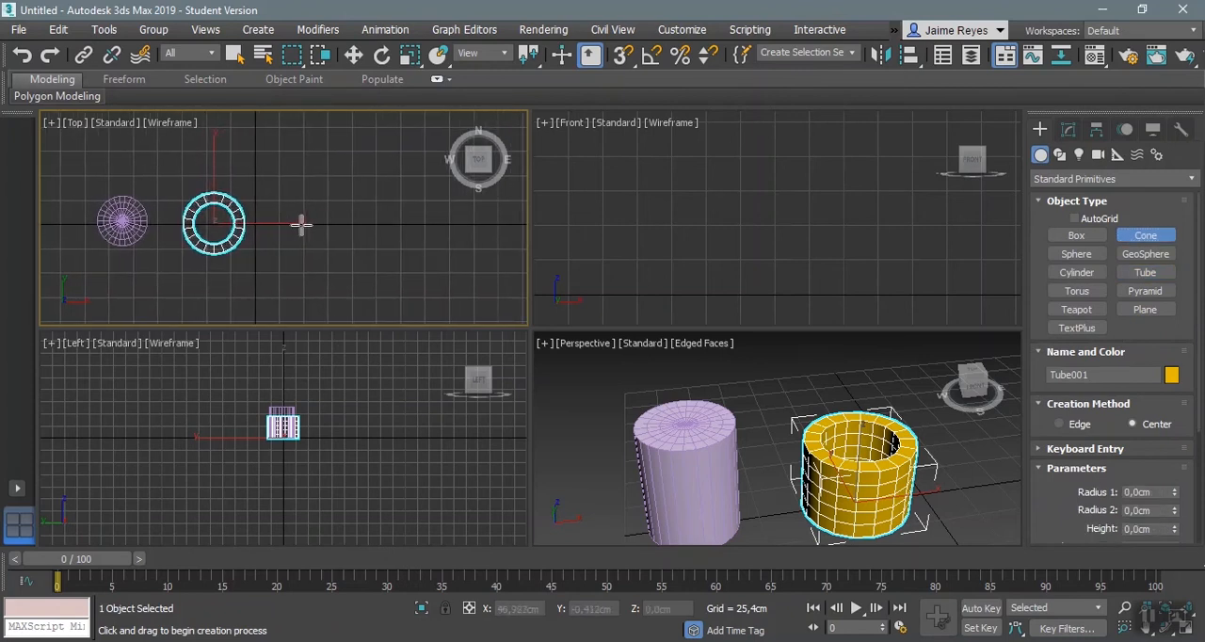
pyautogui.moveTo(302, 224)
pyautogui.mouseDown()
pyautogui.moveTo(325, 224)
pyautogui.moveTo(320, 214)
pyautogui.mouseUp()
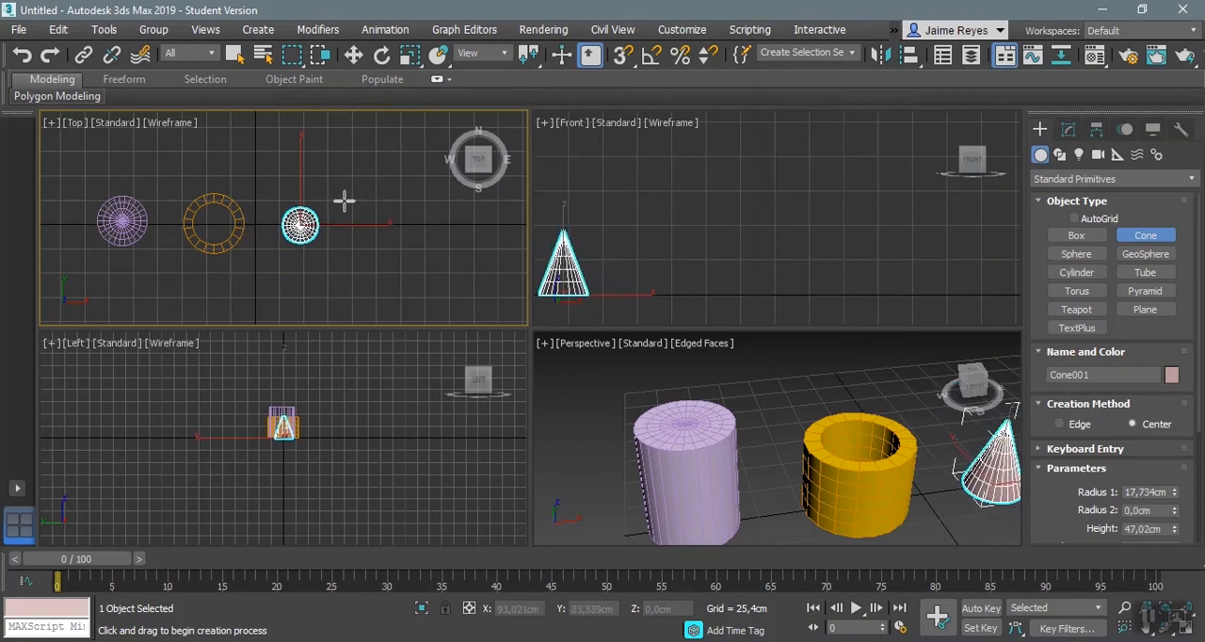
pyautogui.moveTo(914, 511); pyautogui.dragTo(844, 492, button='middle')
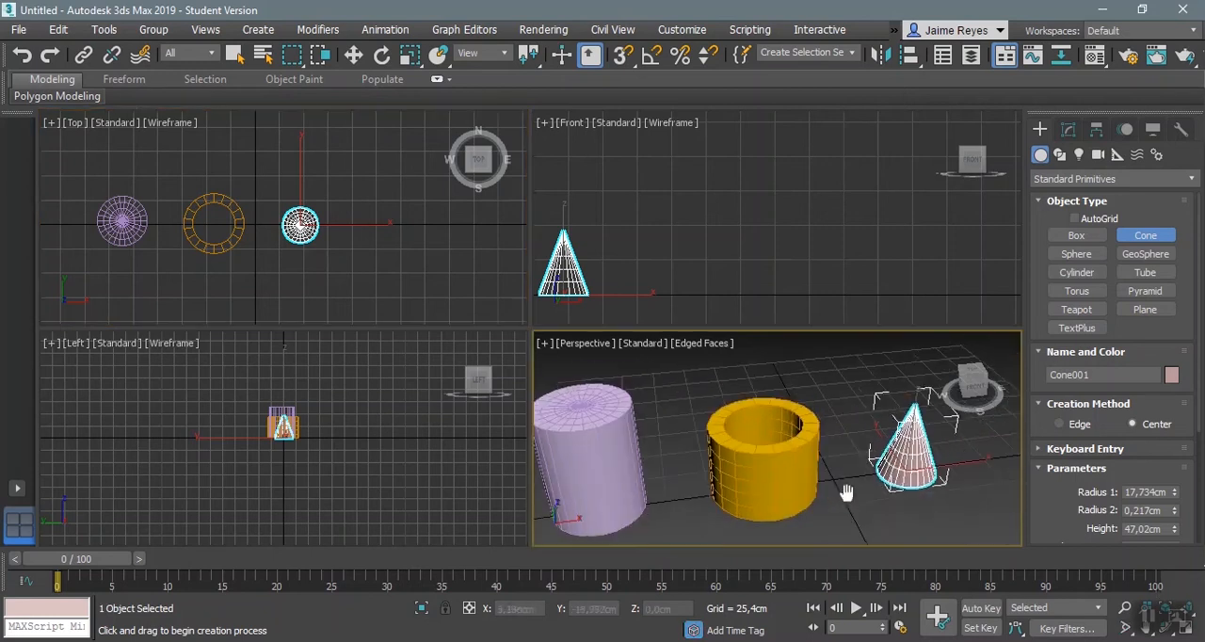
pyautogui.scroll(-3, 1103, 518)
pyautogui.scroll(-2, 1104, 517)
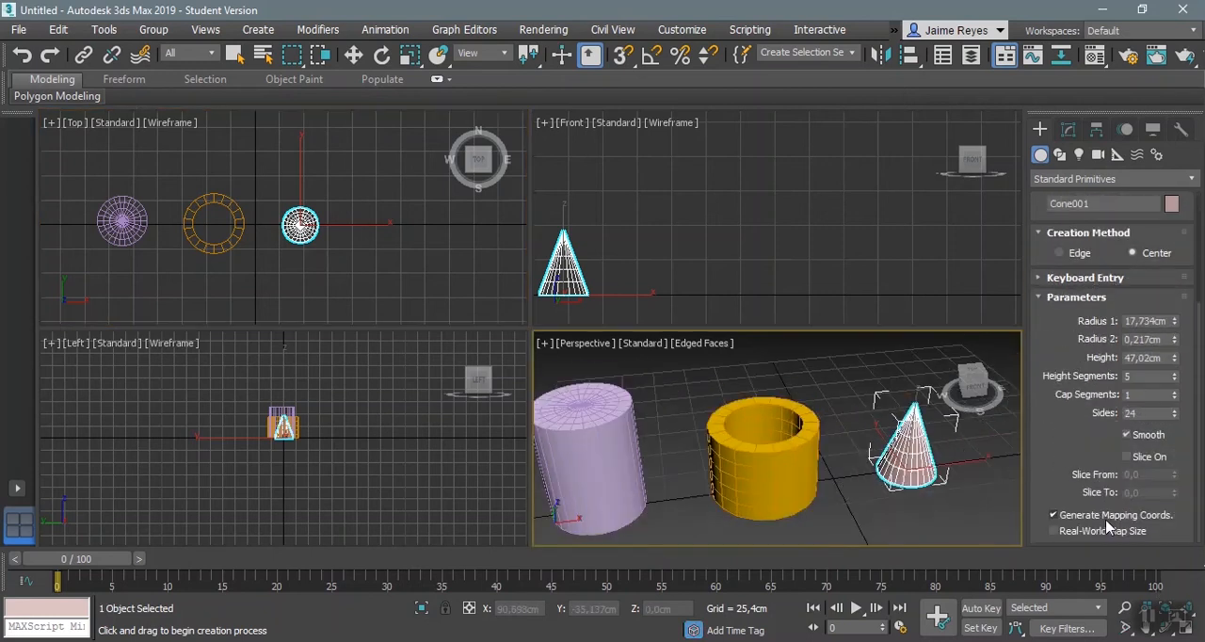
pyautogui.scroll(5, 1100, 494)
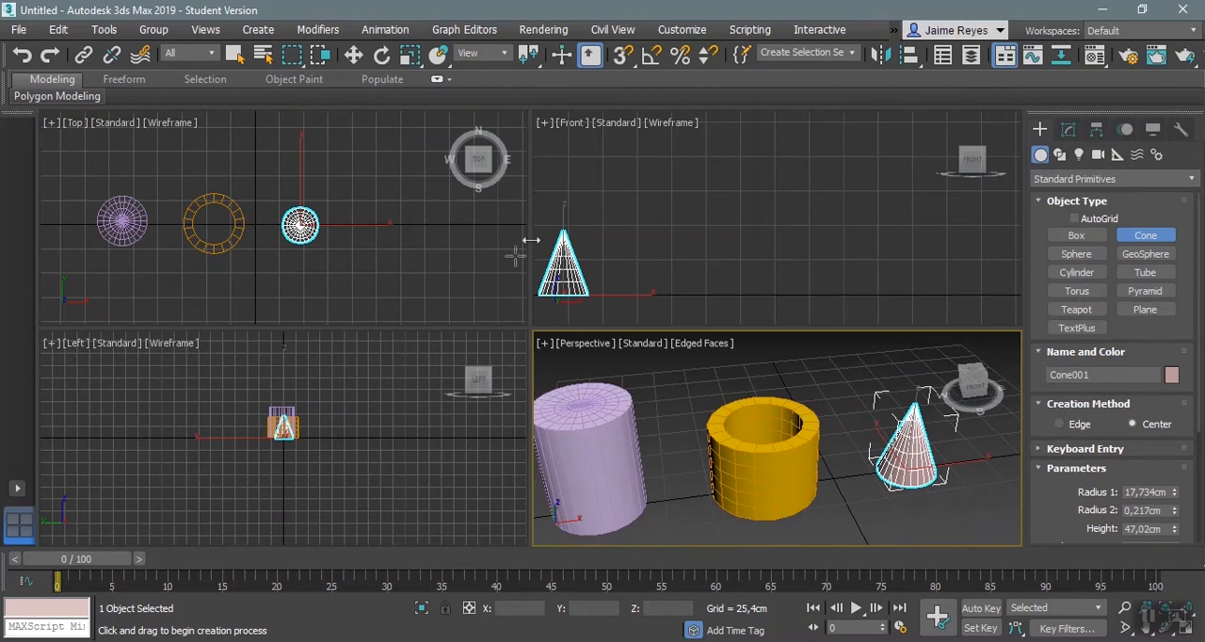
# Step: Select the cylinder, tube and cone in the Top view with the Move tool and delete them
pyautogui.click(354, 55)
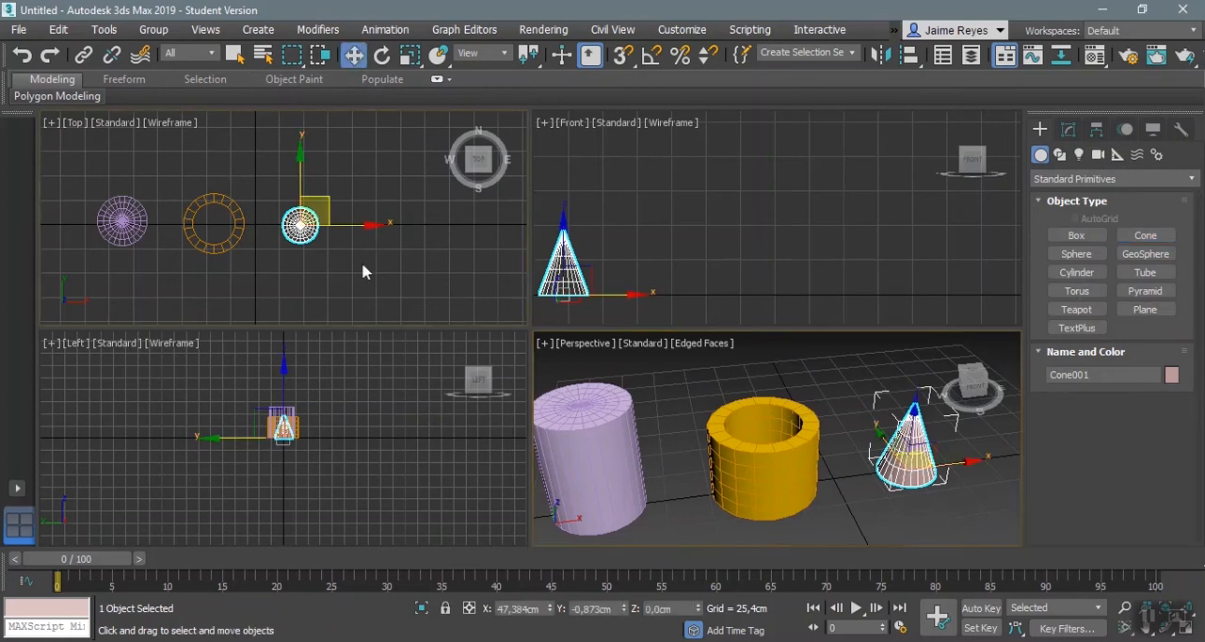
pyautogui.moveTo(363, 265); pyautogui.dragTo(24, 172)
pyautogui.press('Delete')
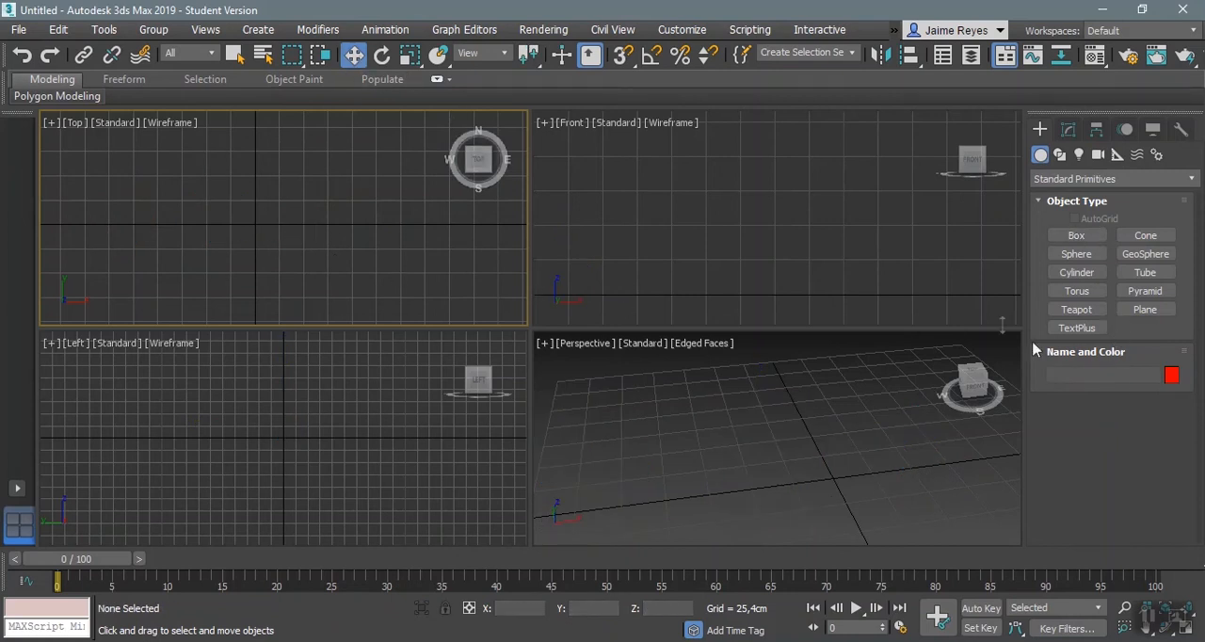
# Step: Create a torus at the origin in the Top view, about 58 cm in Radius 1 and 20 cm in Radius 2, framed in Perspective and Front
pyautogui.click(1090, 294)
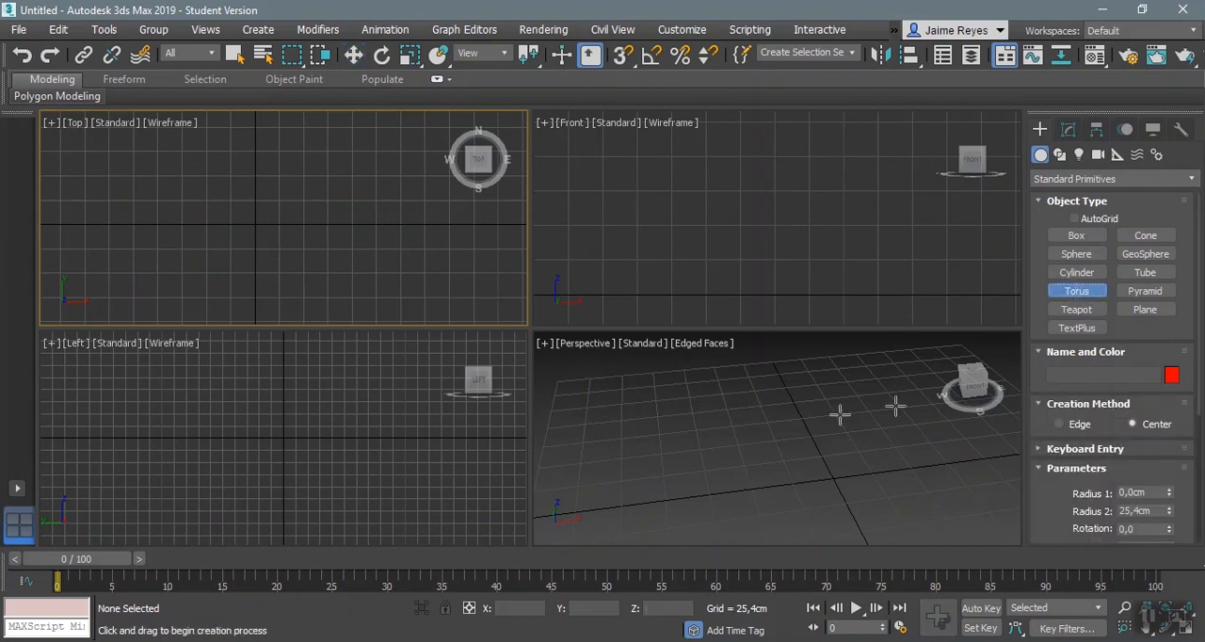
pyautogui.moveTo(253, 224); pyautogui.dragTo(328, 245)
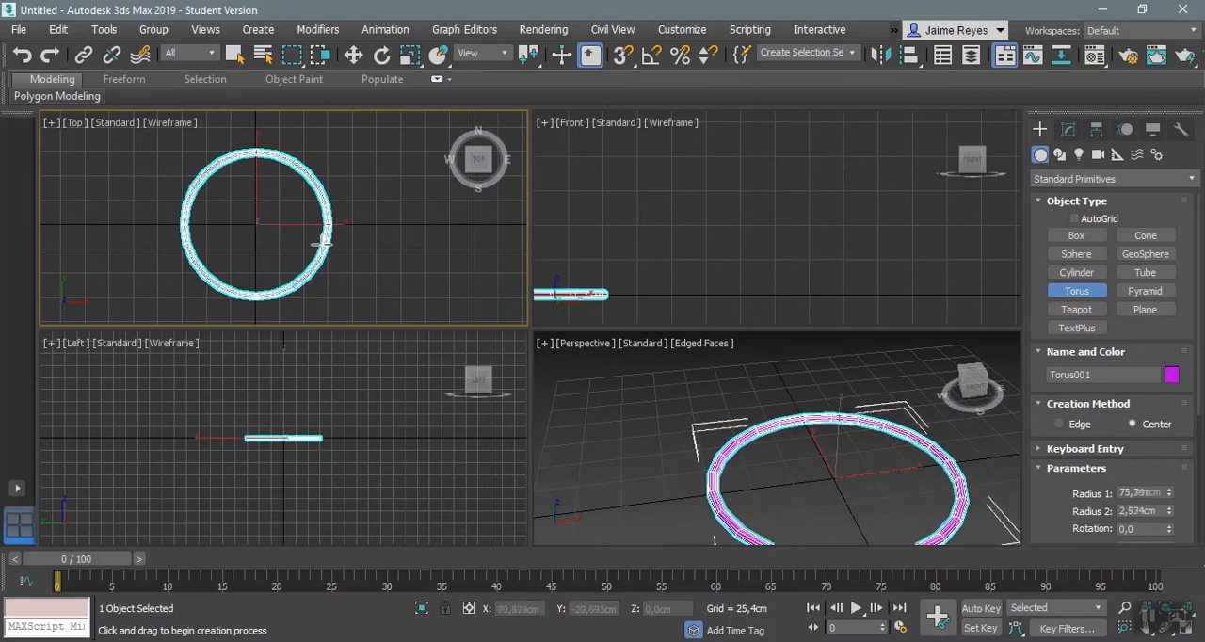
pyautogui.click(289, 237)
pyautogui.moveTo(996, 473); pyautogui.dragTo(902, 430, button='middle')
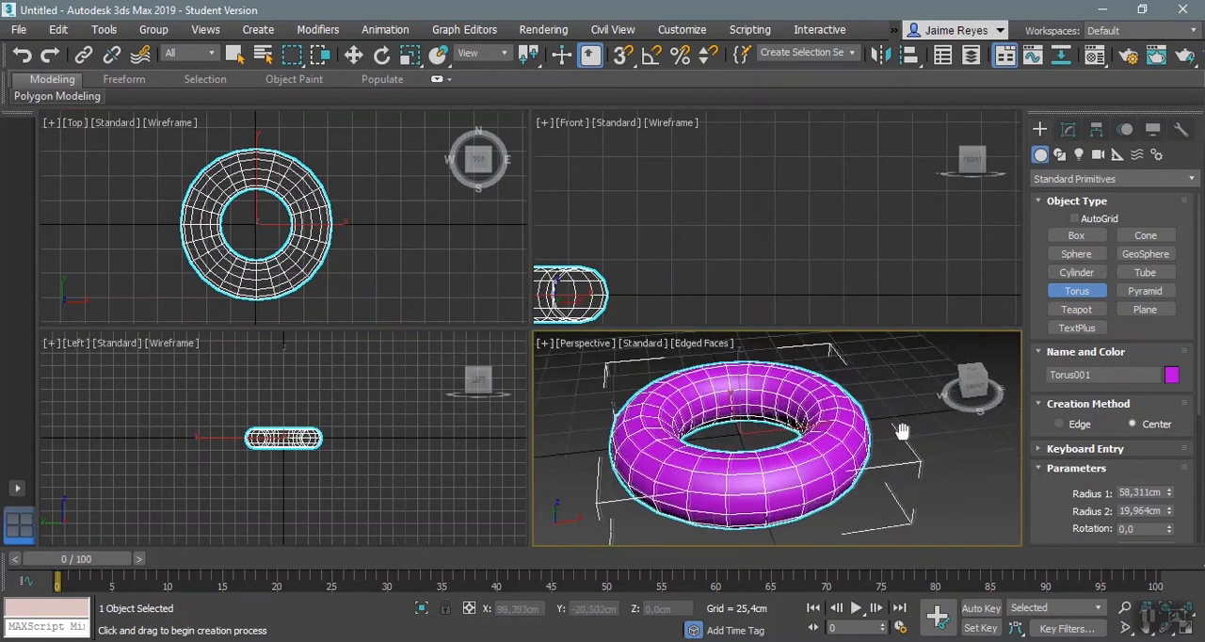
pyautogui.scroll(5, 928, 417)
pyautogui.scroll(-2, 1102, 489)
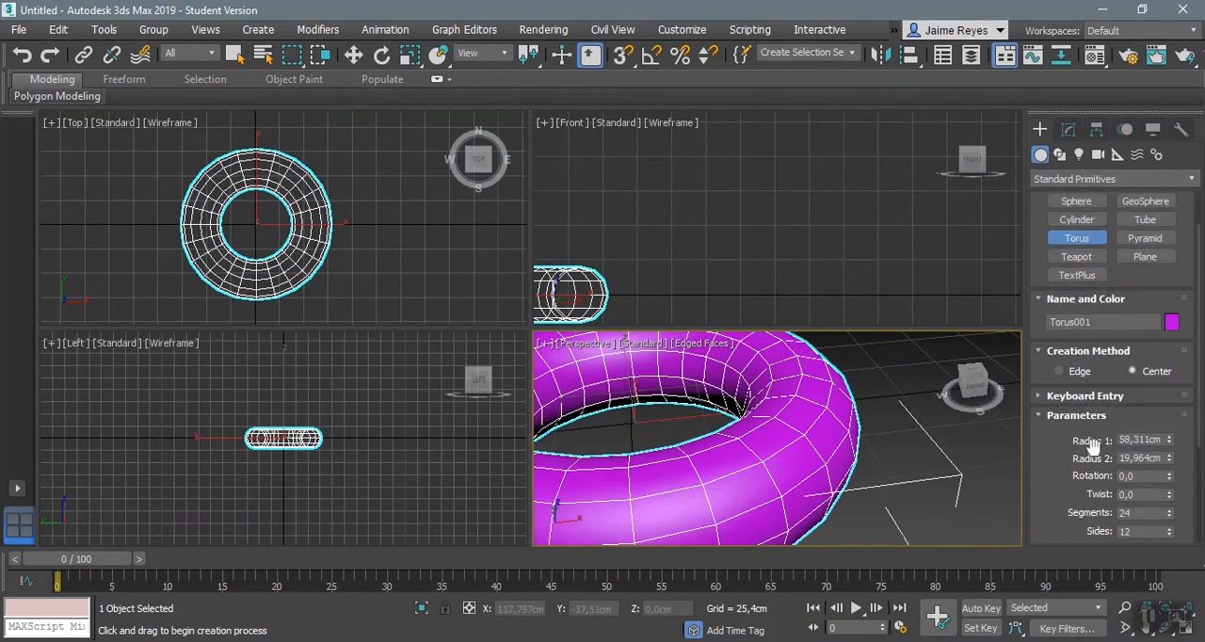
pyautogui.press('z')
pyautogui.rightClick(834, 183)
pyautogui.press('z')
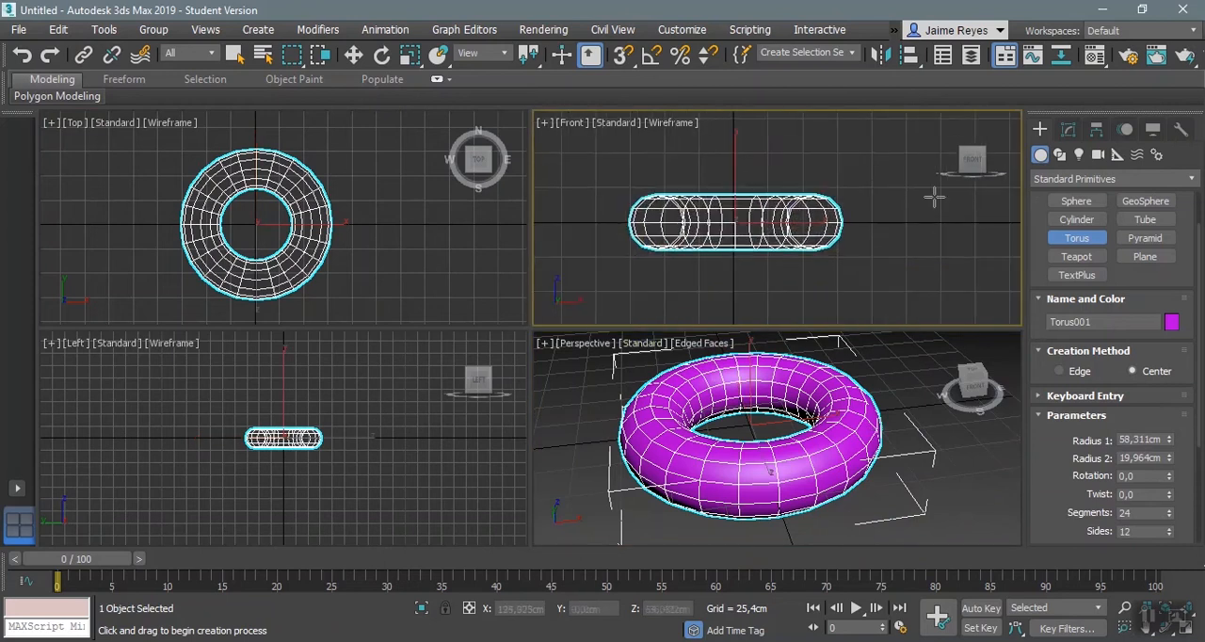
# Step: Adjust the torus to a Radius 1 of about 67,6 cm and a Radius 2 of about 17,8 cm
pyautogui.moveTo(1168, 440); pyautogui.dragTo(1170, 471)
pyautogui.scroll(-1, 1143, 505)
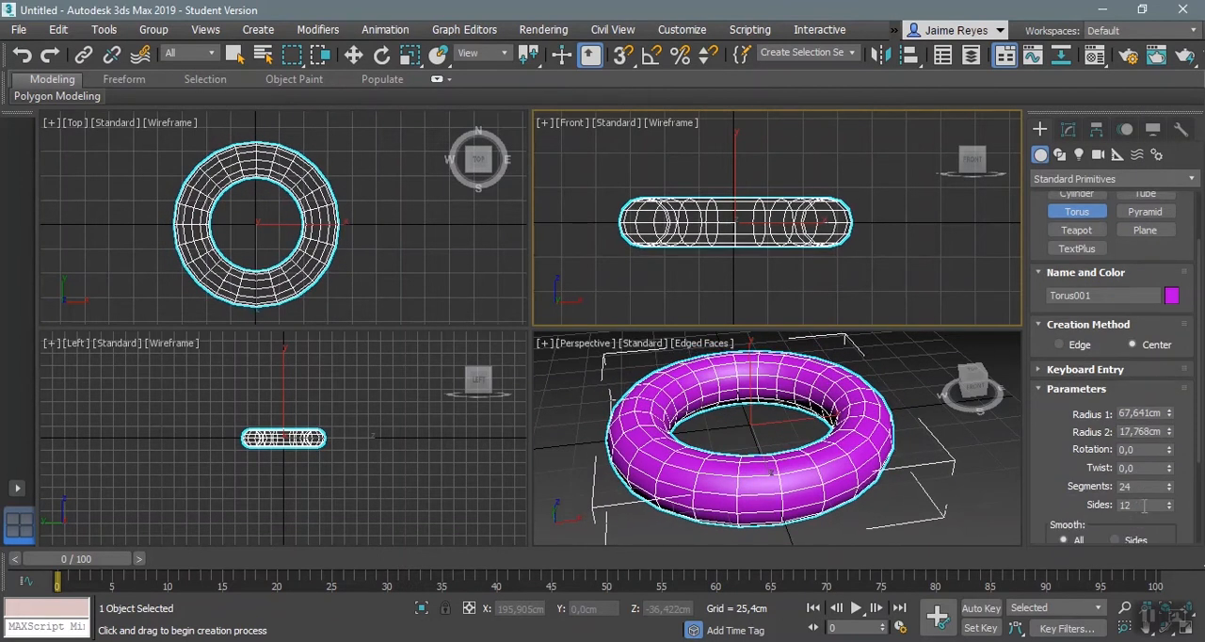
# Step: Try slicing the torus with Slice From at 94, reduce Radius 2 to about 16,7 cm, and turn slicing off again
pyautogui.moveTo(1048, 470); pyautogui.dragTo(1062, 299)
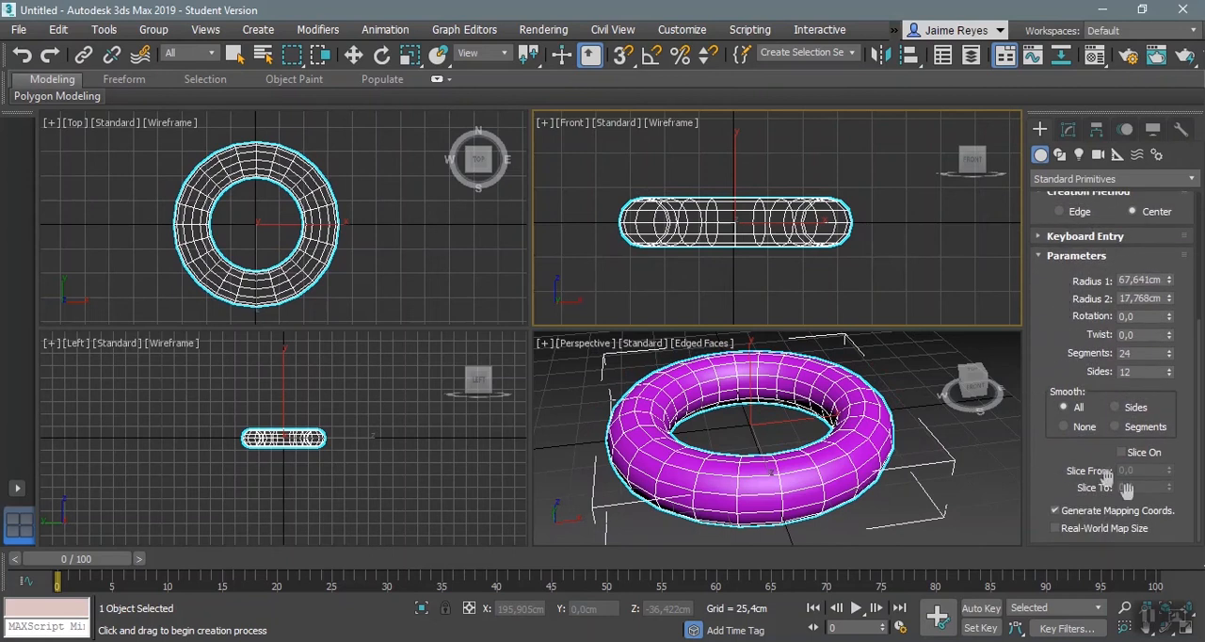
pyautogui.click(1142, 453)
pyautogui.moveTo(1170, 470); pyautogui.dragTo(1194, 290)
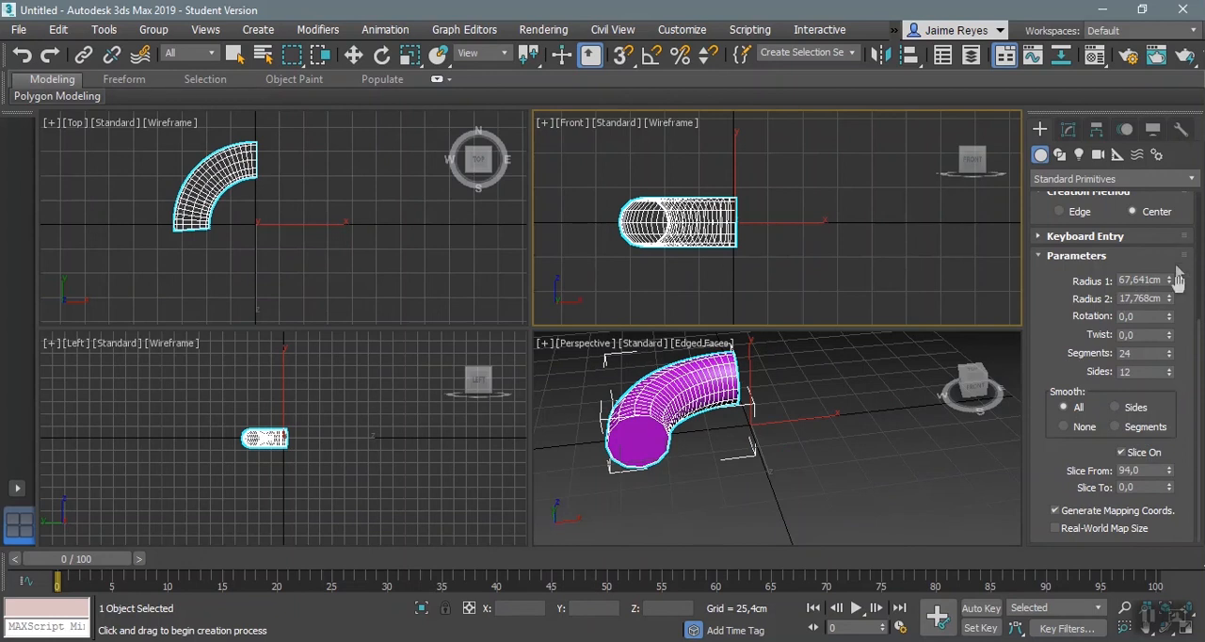
pyautogui.moveTo(1170, 300)
pyautogui.mouseDown()
pyautogui.moveTo(1170, 288)
pyautogui.moveTo(1170, 311)
pyautogui.mouseUp()
pyautogui.click(1141, 453)
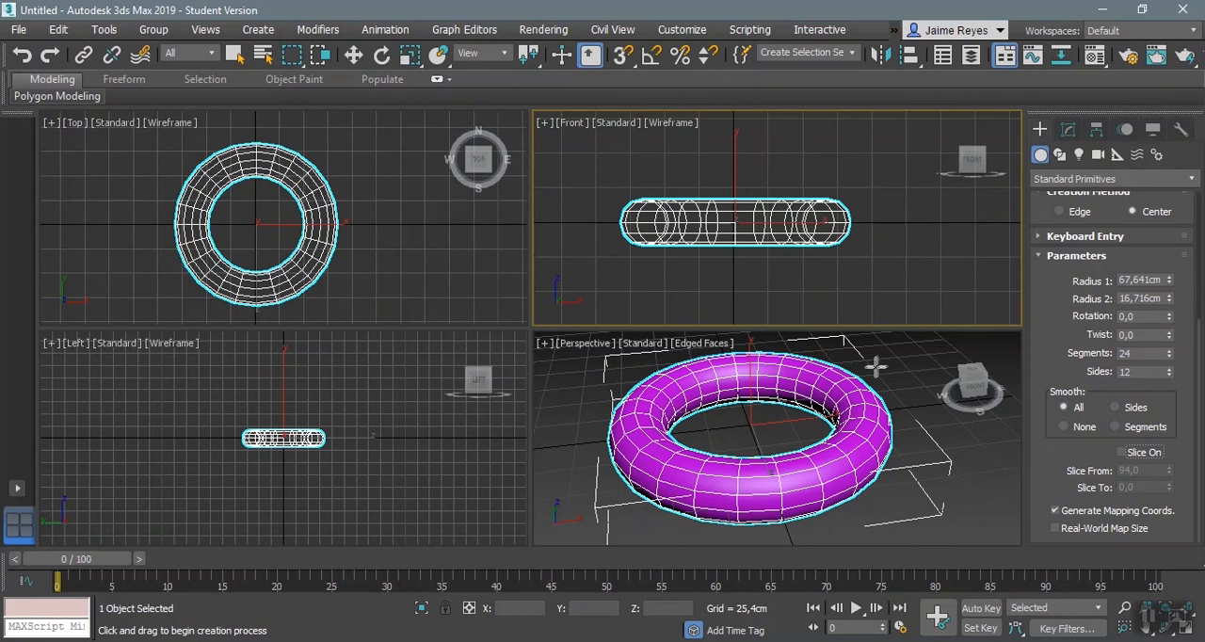
# Step: Set the torus's Rotation to 15,5 and try out its Twist at values up to about 161
pyautogui.scroll(3, 876, 368)
pyautogui.scroll(-2, 837, 409)
pyautogui.moveTo(838, 408); pyautogui.dragTo(864, 391, button='middle')
pyautogui.scroll(3, 864, 391)
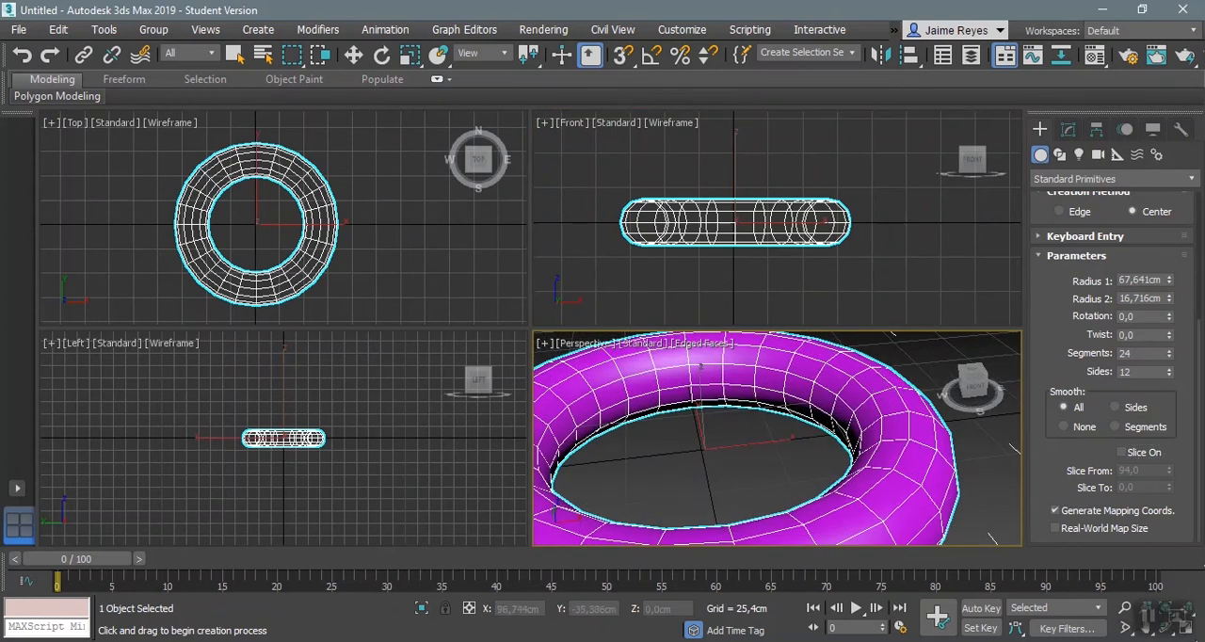
pyautogui.press('z')
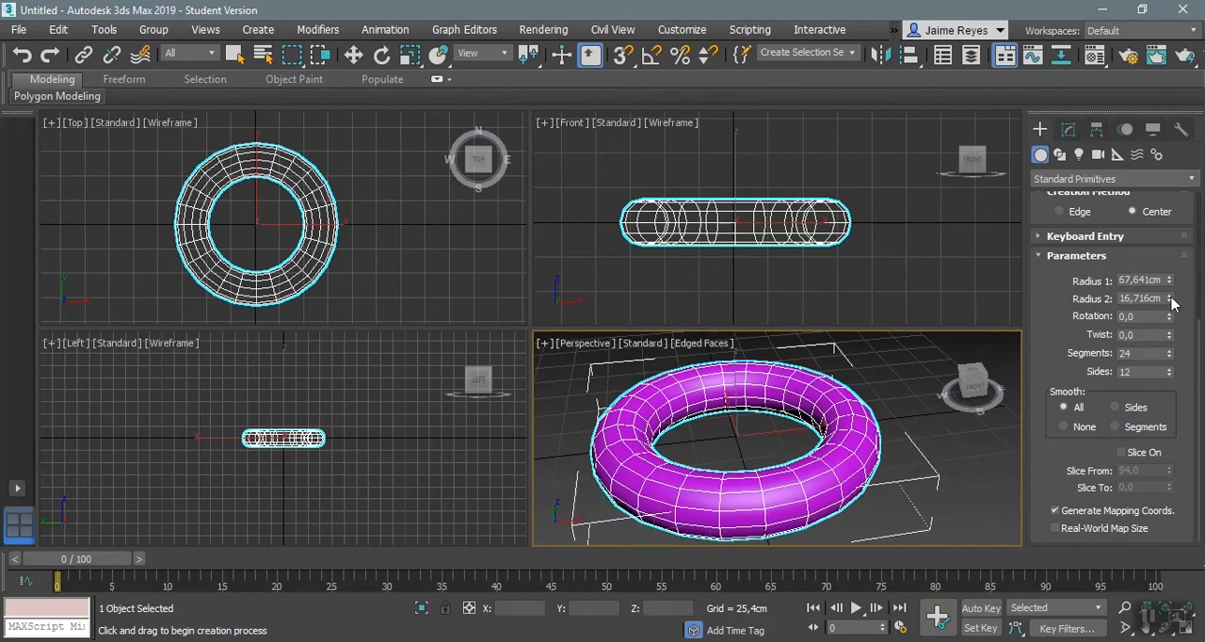
pyautogui.moveTo(1169, 287); pyautogui.dragTo(1169, 255)
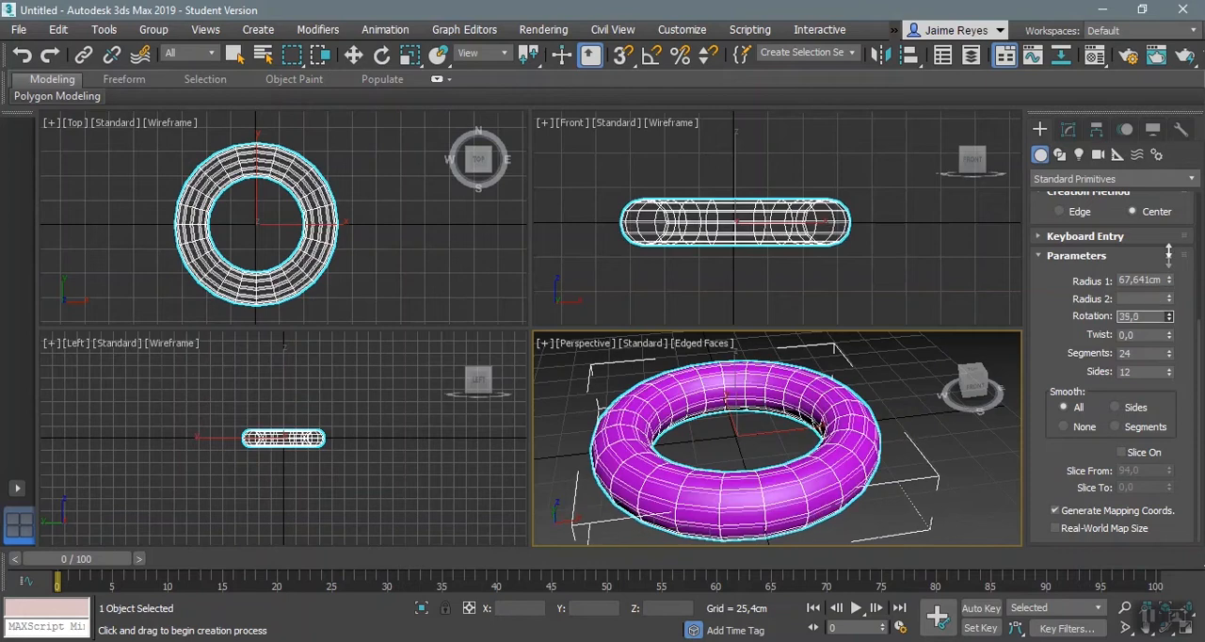
pyautogui.moveTo(1166, 179); pyautogui.dragTo(1157, 136)
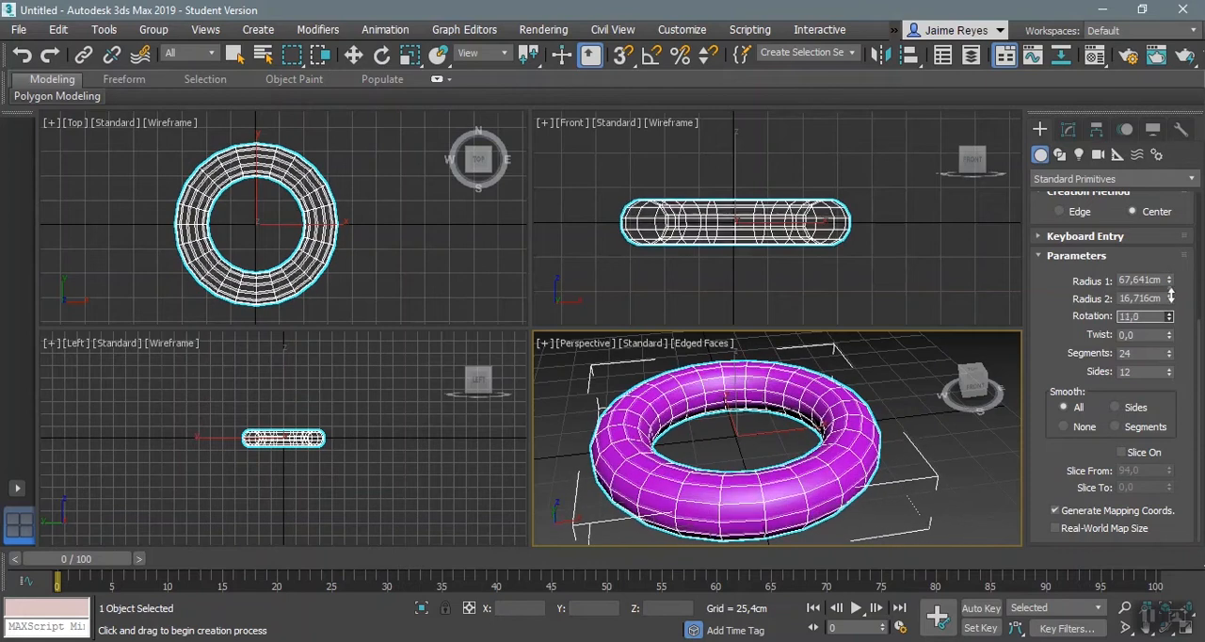
pyautogui.moveTo(1177, 288); pyautogui.dragTo(1178, 284)
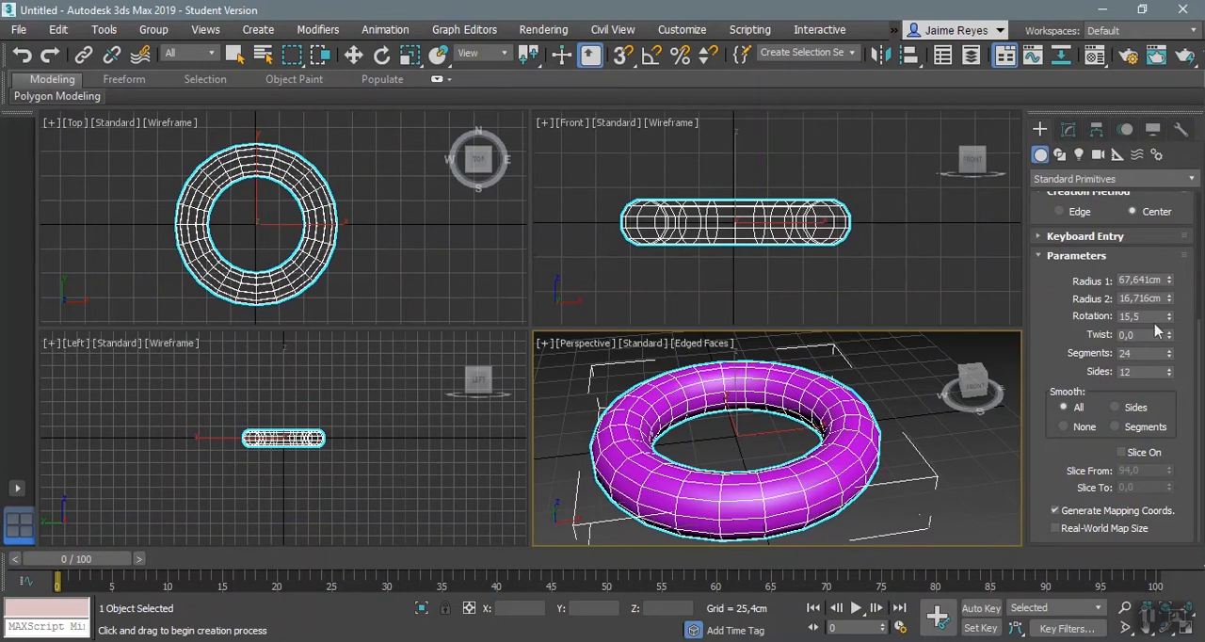
pyautogui.moveTo(1172, 334); pyautogui.dragTo(1174, 50)
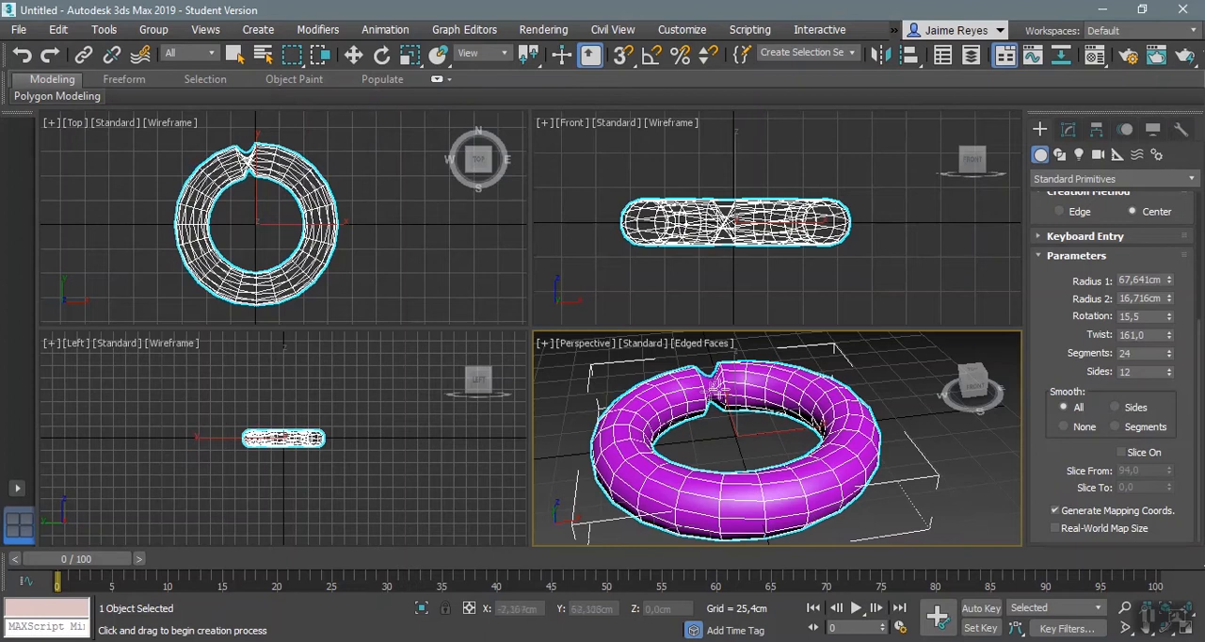
pyautogui.moveTo(1172, 339); pyautogui.dragTo(1163, 363)
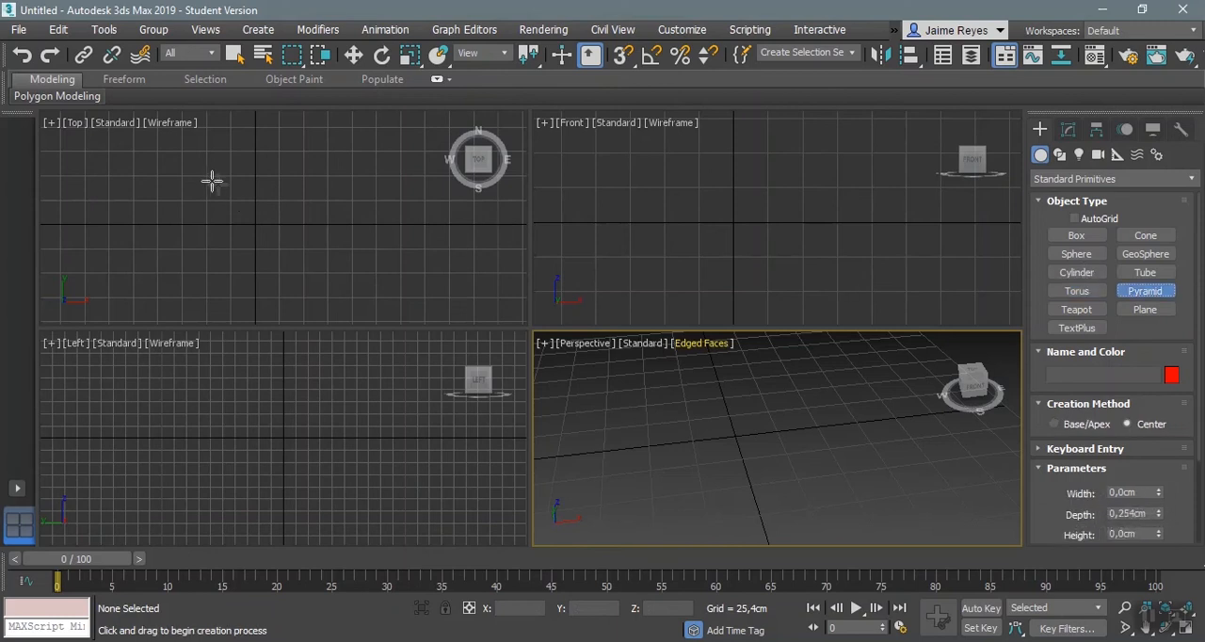
# Step: Create a pyramid about 95 cm wide, 77 cm deep and 50 cm high near the origin in the Top view
pyautogui.moveTo(216, 175); pyautogui.dragTo(300, 249)
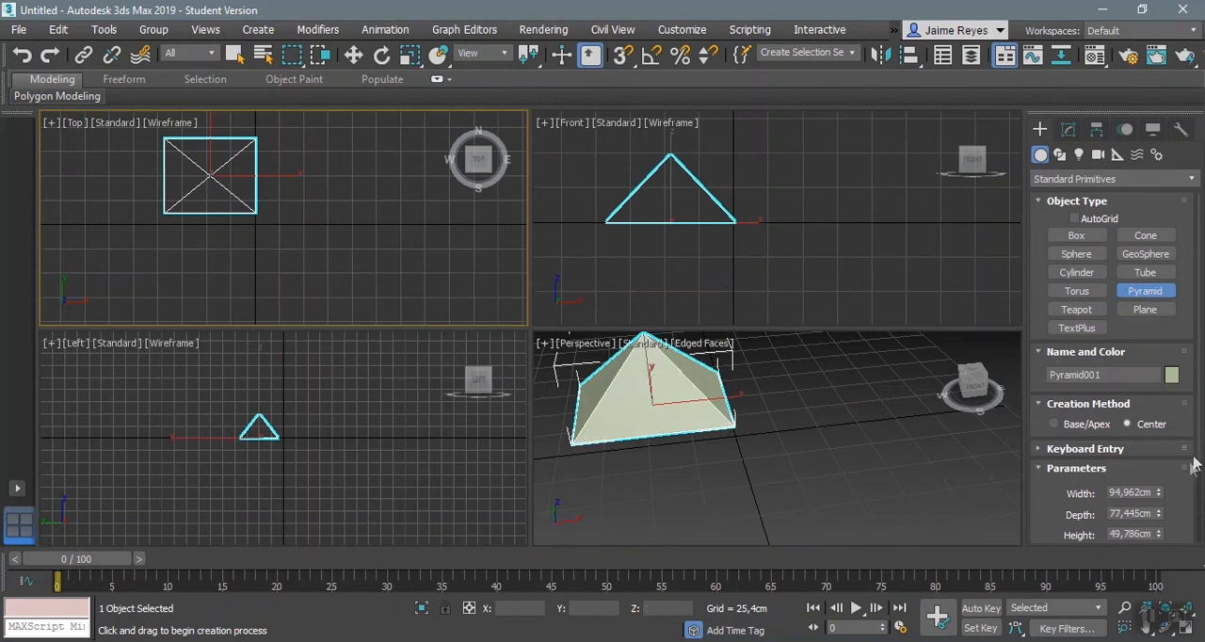
pyautogui.scroll(-3, 1191, 454)
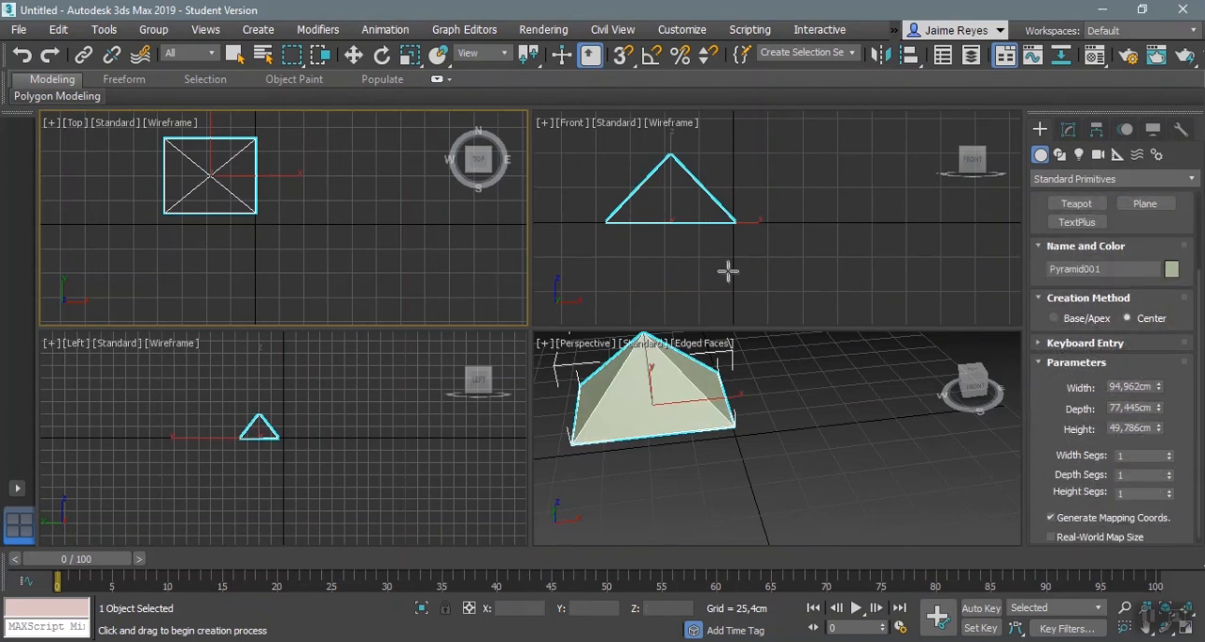
pyautogui.moveTo(769, 460); pyautogui.dragTo(849, 495, button='middle')
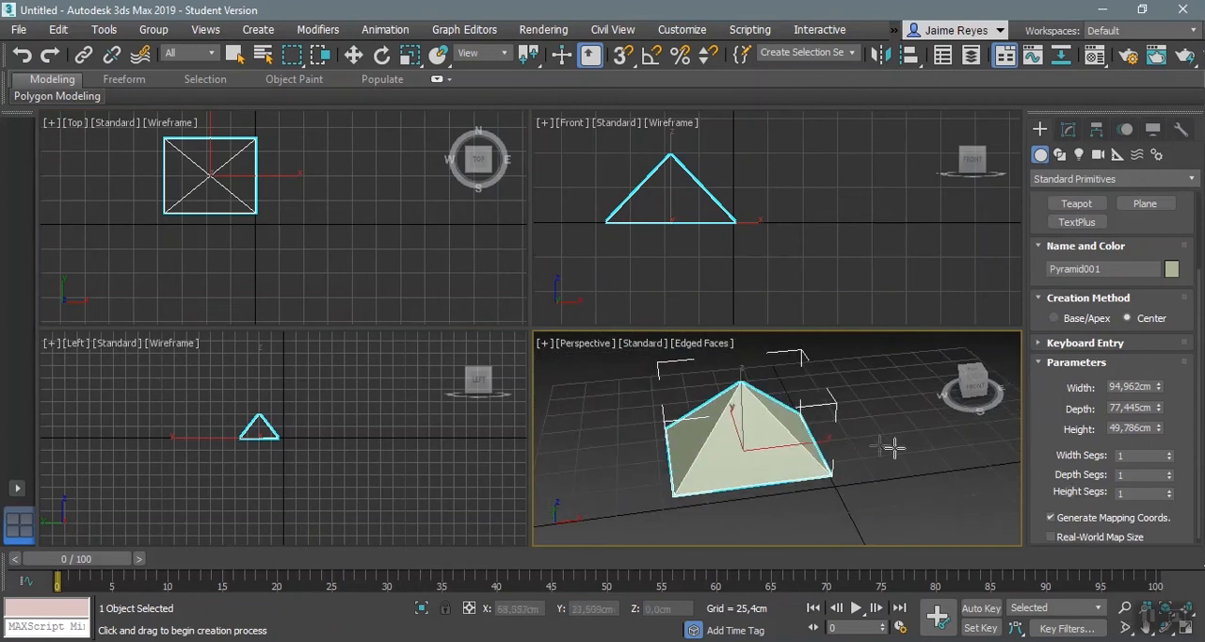
pyautogui.moveTo(878, 446); pyautogui.dragTo(880, 448, button='middle')
# Step: Set the pyramid to 5 width segments, 4 depth segments and 4 height segments
pyautogui.click(1168, 452)
pyautogui.click(1168, 452)
pyautogui.click(1168, 453)
pyautogui.click(1168, 471)
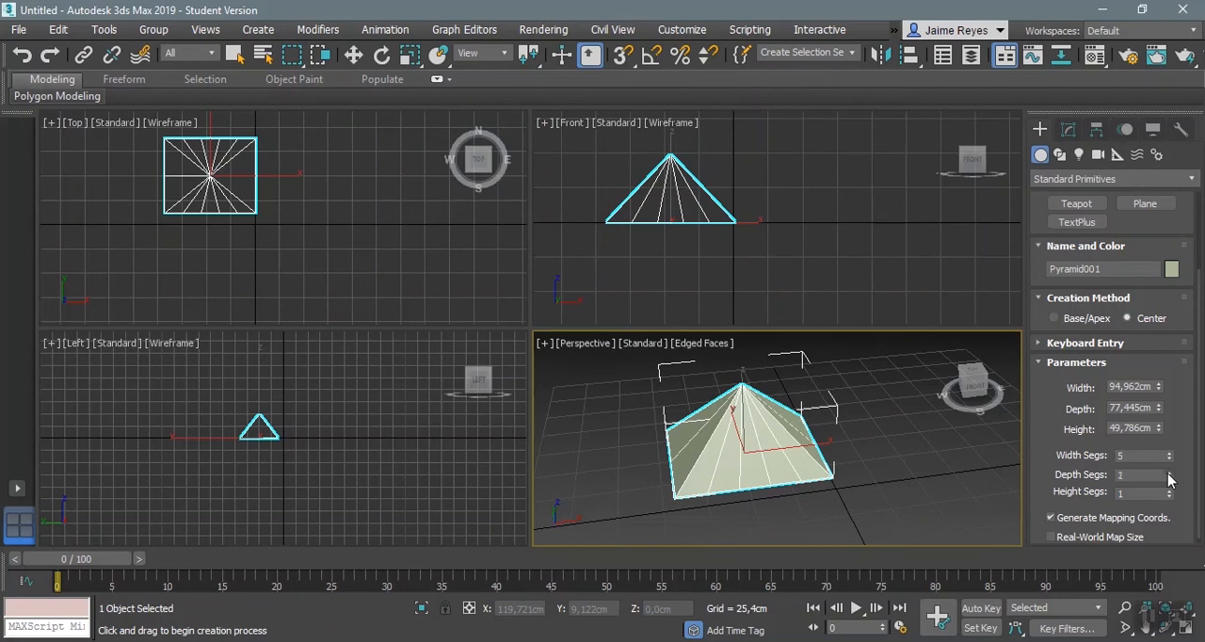
pyautogui.click(1168, 472)
pyautogui.click(1168, 472)
pyautogui.click(1169, 490)
pyautogui.click(1169, 490)
pyautogui.click(1169, 490)
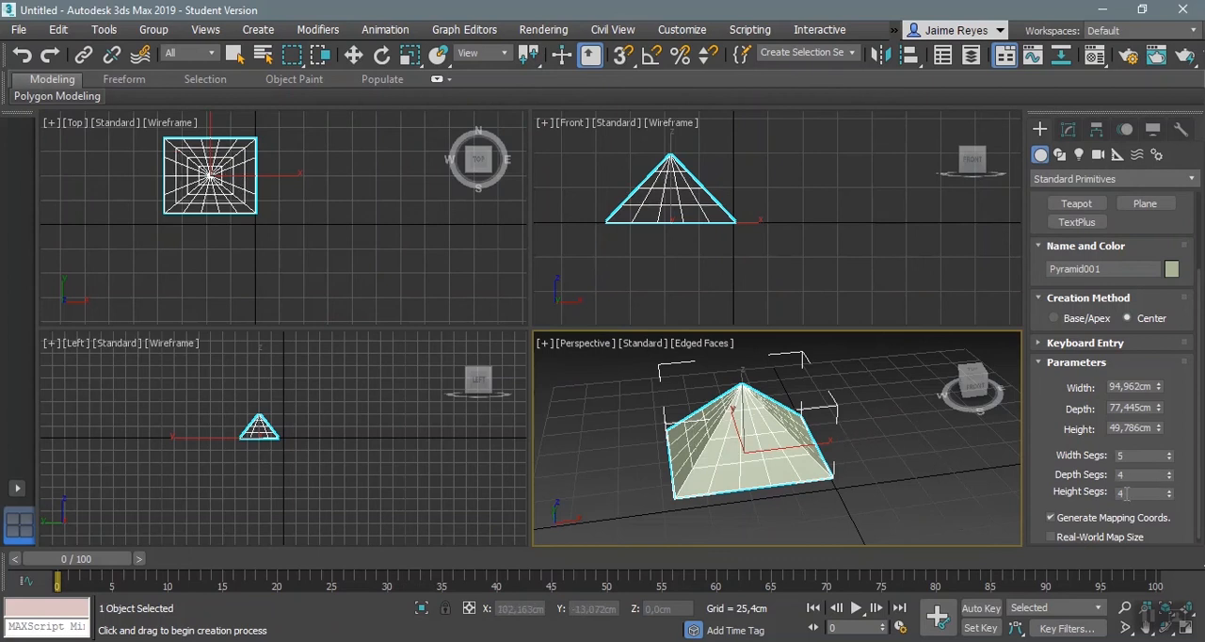
# Step: Delete the pyramid and create a teapot with a radius of about 29,6 cm at the origin in the Top view
pyautogui.moveTo(1165, 223); pyautogui.dragTo(1168, 308)
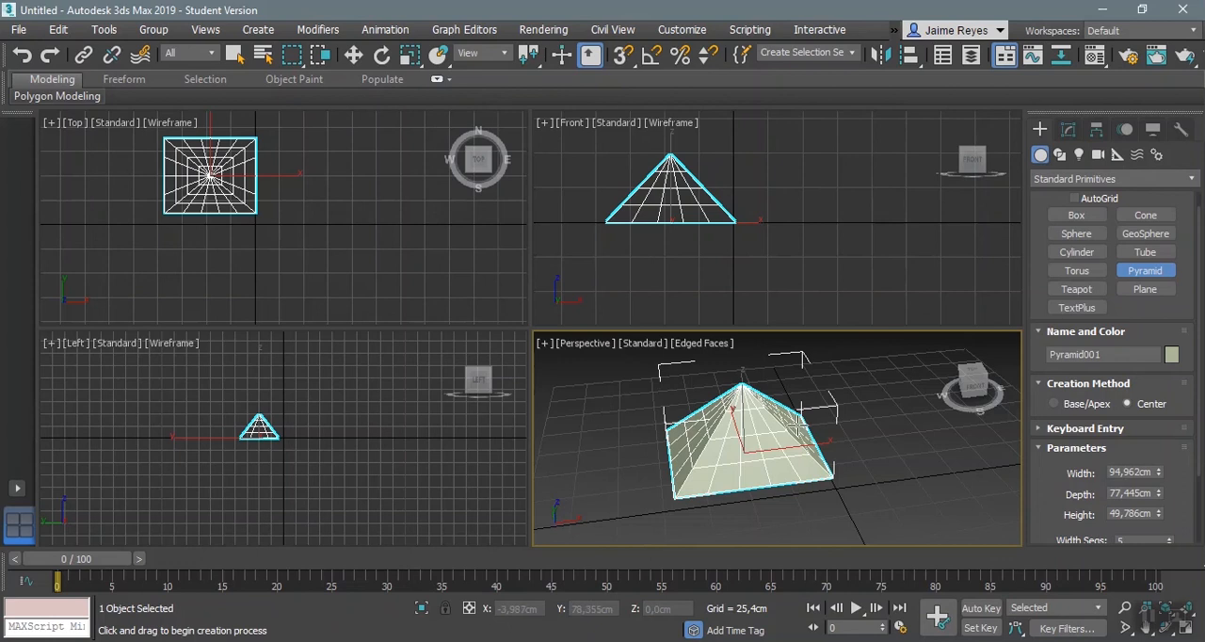
pyautogui.press('Delete')
pyautogui.click(1076, 289)
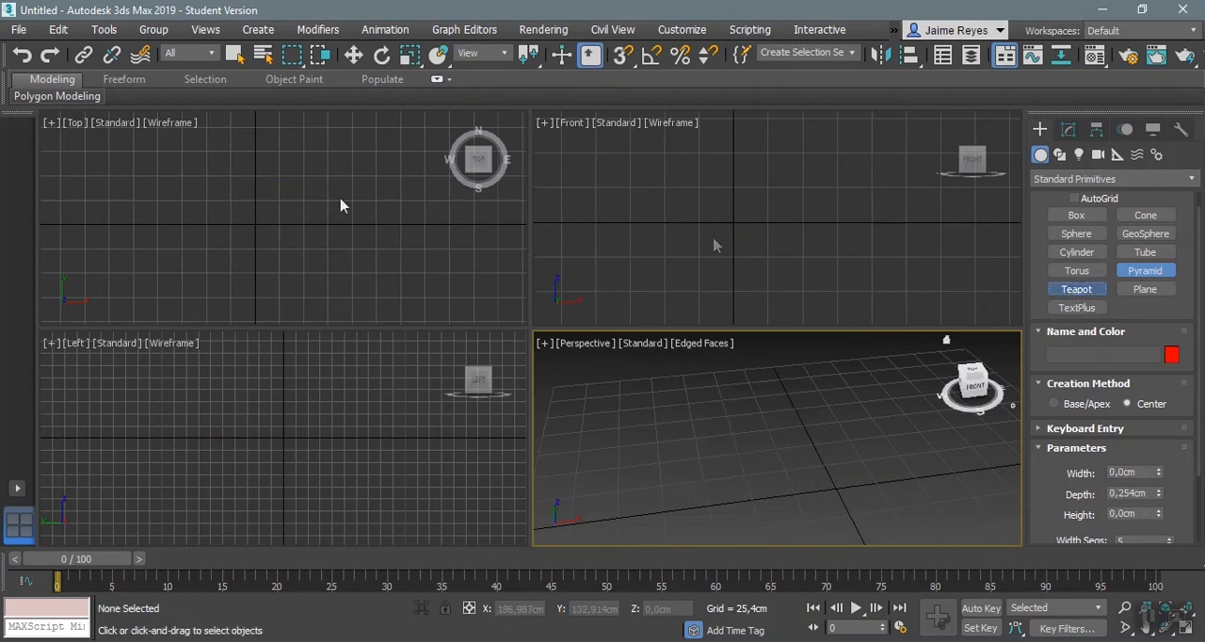
pyautogui.moveTo(254, 224); pyautogui.dragTo(285, 226)
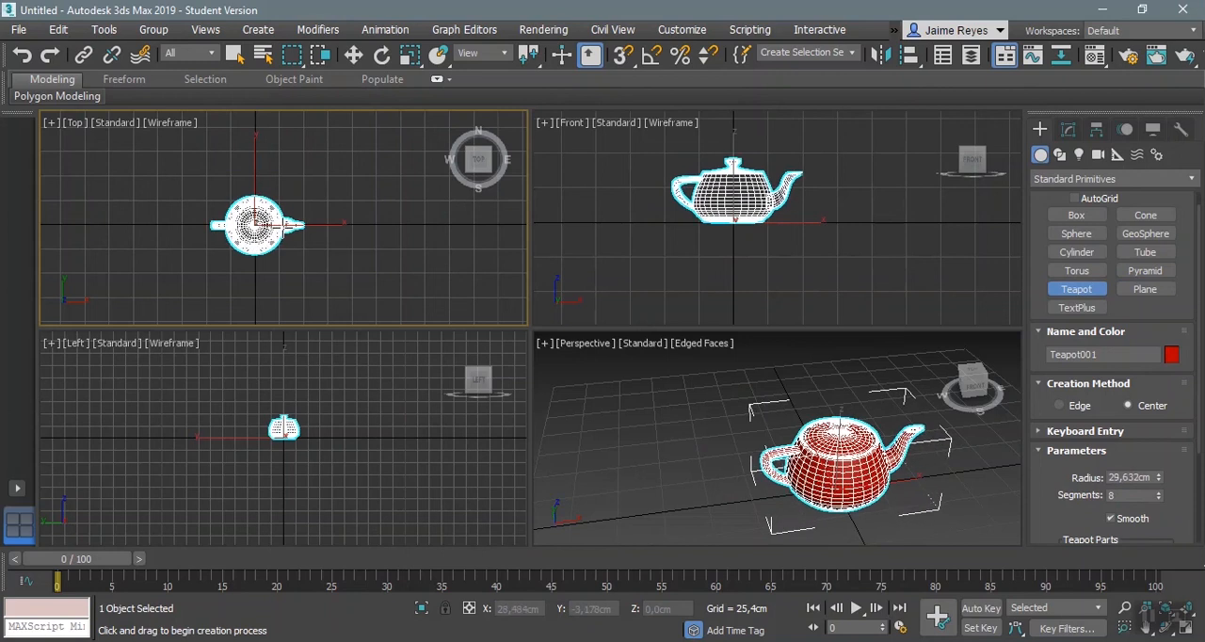
# Step: Try turning off the teapot's Body, Handle, Spout and Lid parts, and turn all four back on
pyautogui.moveTo(848, 477); pyautogui.dragTo(811, 446, button='middle')
pyautogui.moveTo(1188, 499); pyautogui.dragTo(1183, 366)
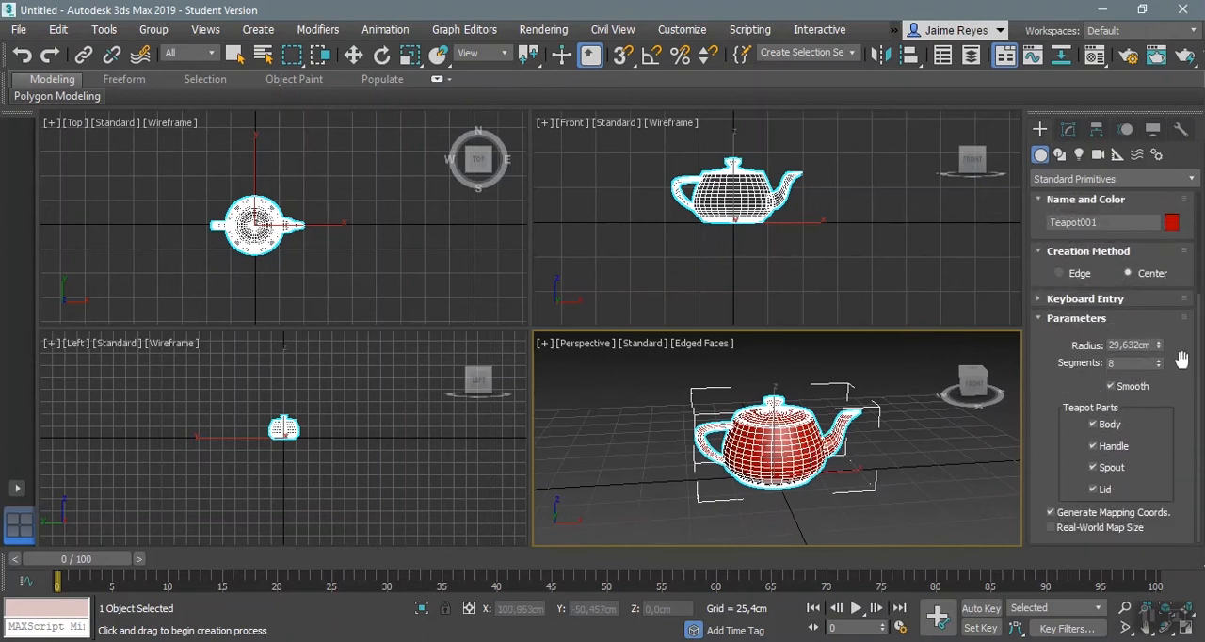
pyautogui.click(1108, 430)
pyautogui.click(1109, 451)
pyautogui.click(1099, 467)
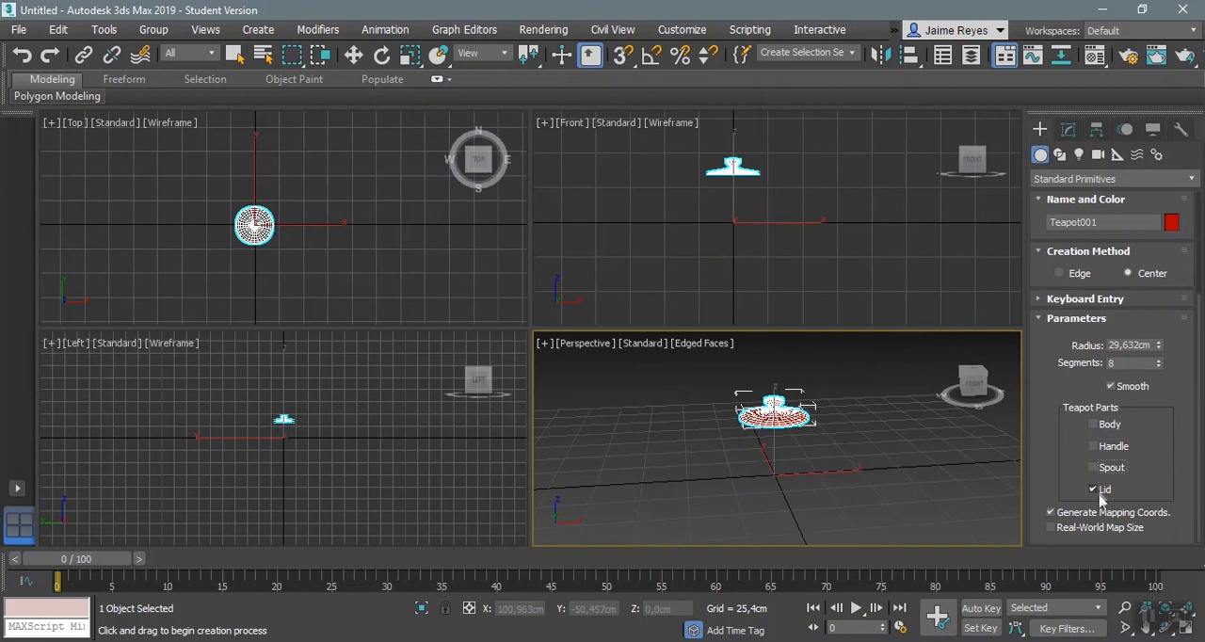
pyautogui.click(1099, 489)
pyautogui.click(1106, 426)
pyautogui.click(1112, 448)
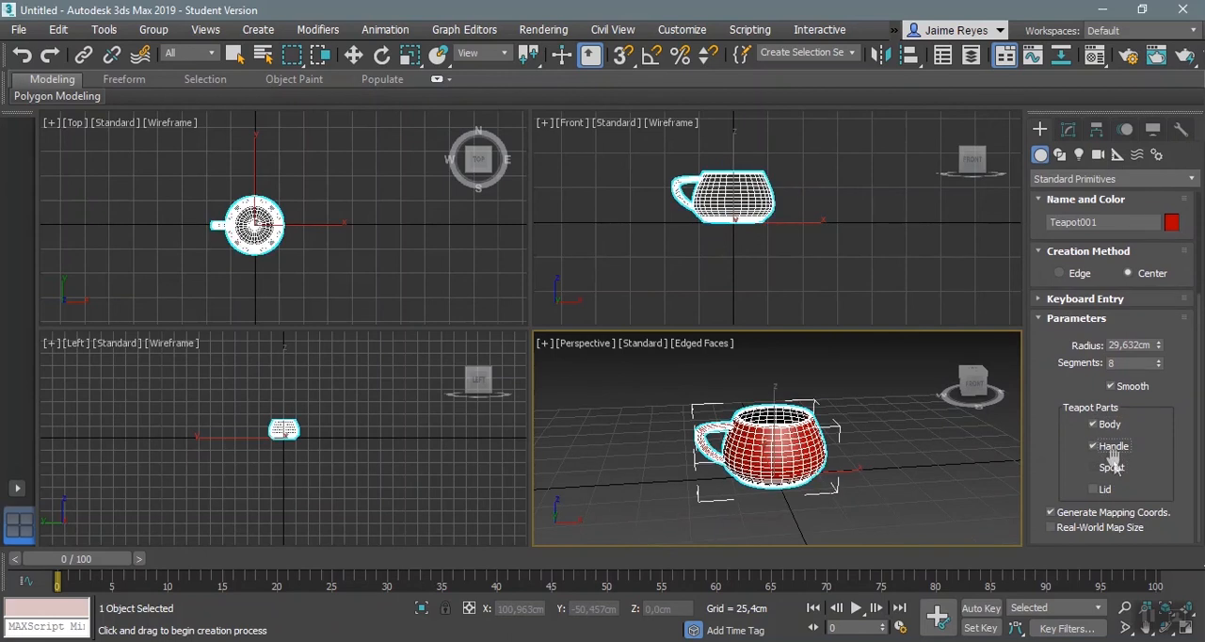
pyautogui.click(1109, 469)
pyautogui.click(1101, 489)
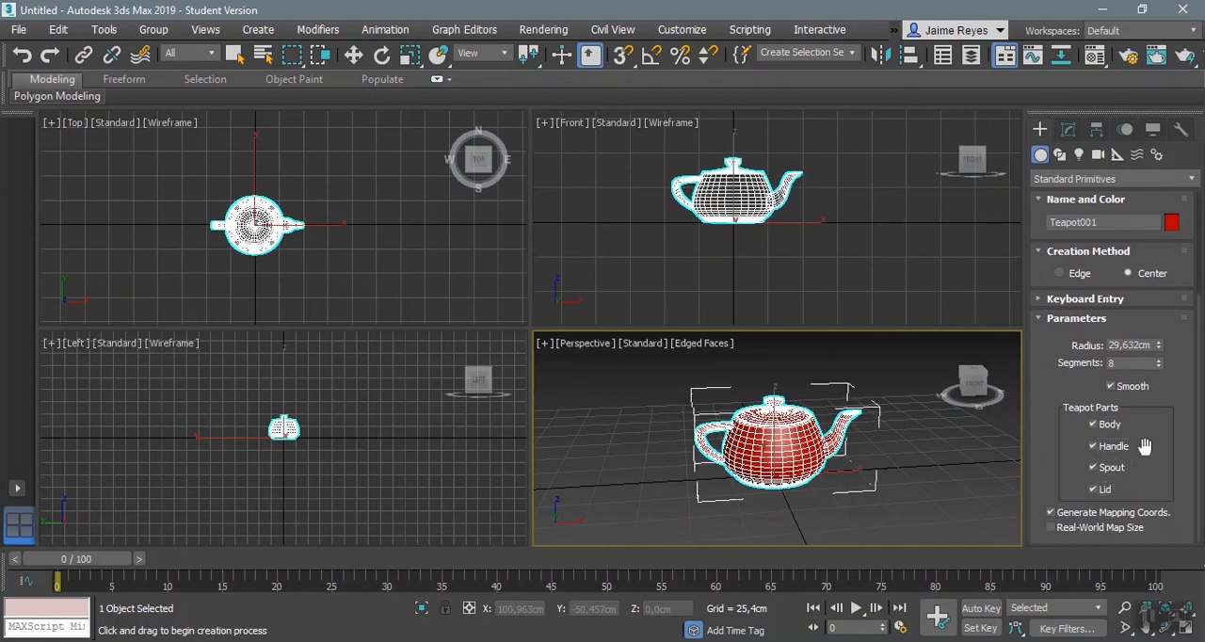
pyautogui.scroll(3, 762, 442)
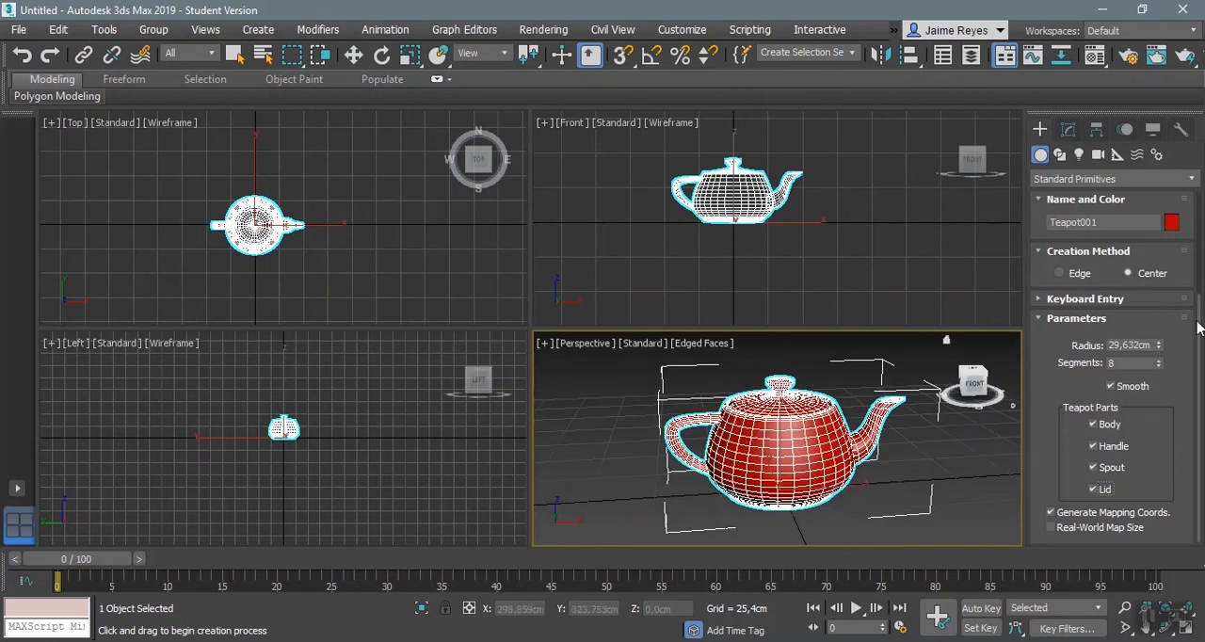
# Step: Delete the teapot and create a plane about 154 cm long and 184 cm wide over the origin in the Top view
pyautogui.scroll(5, 1198, 326)
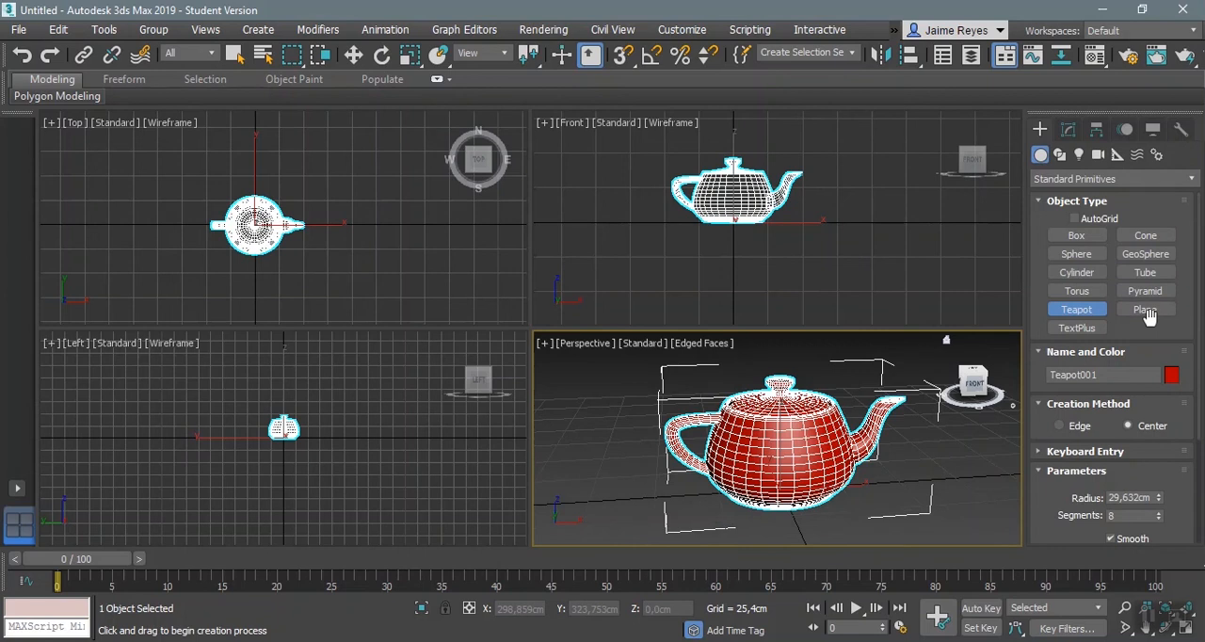
pyautogui.press('Delete')
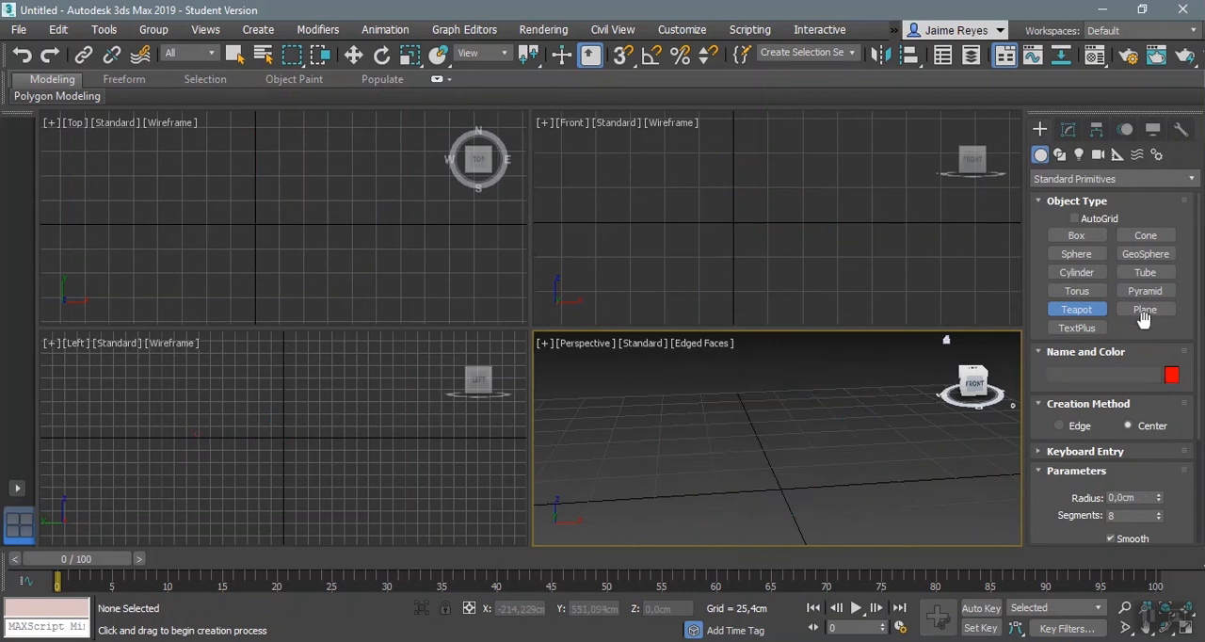
pyautogui.click(1145, 309)
pyautogui.moveTo(192, 154); pyautogui.dragTo(368, 301)
# Step: Examine the flat plane from different angles and distances in the Perspective view
pyautogui.middleClick(844, 458)
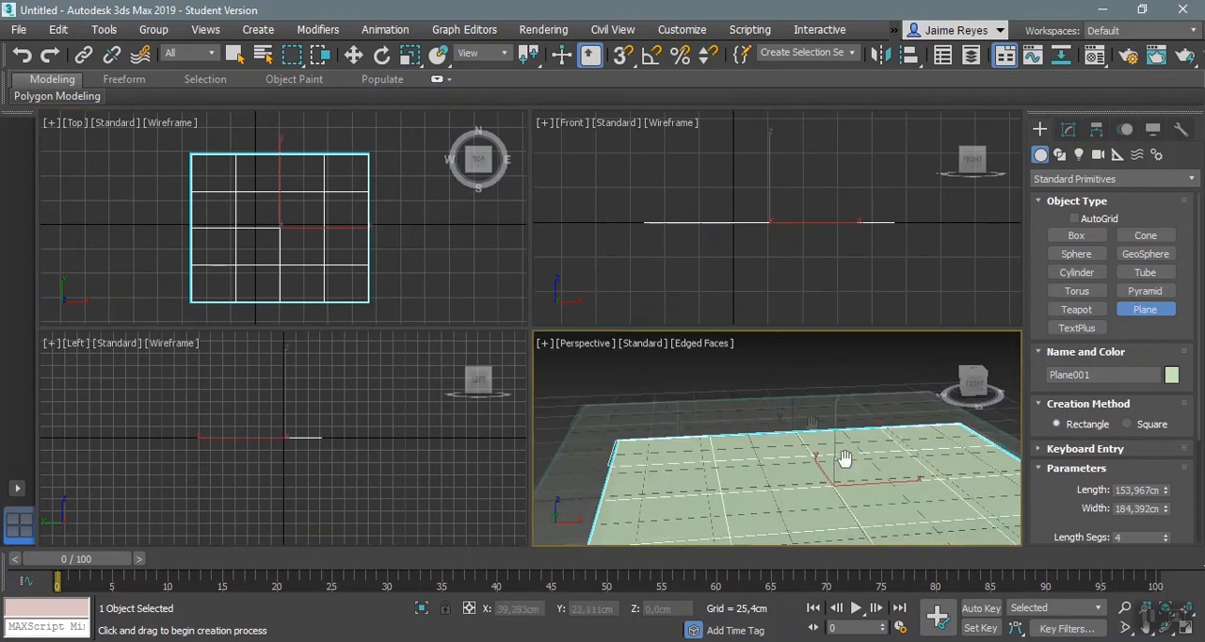
pyautogui.scroll(-3, 844, 458)
pyautogui.moveTo(797, 410); pyautogui.dragTo(792, 421, button='middle')
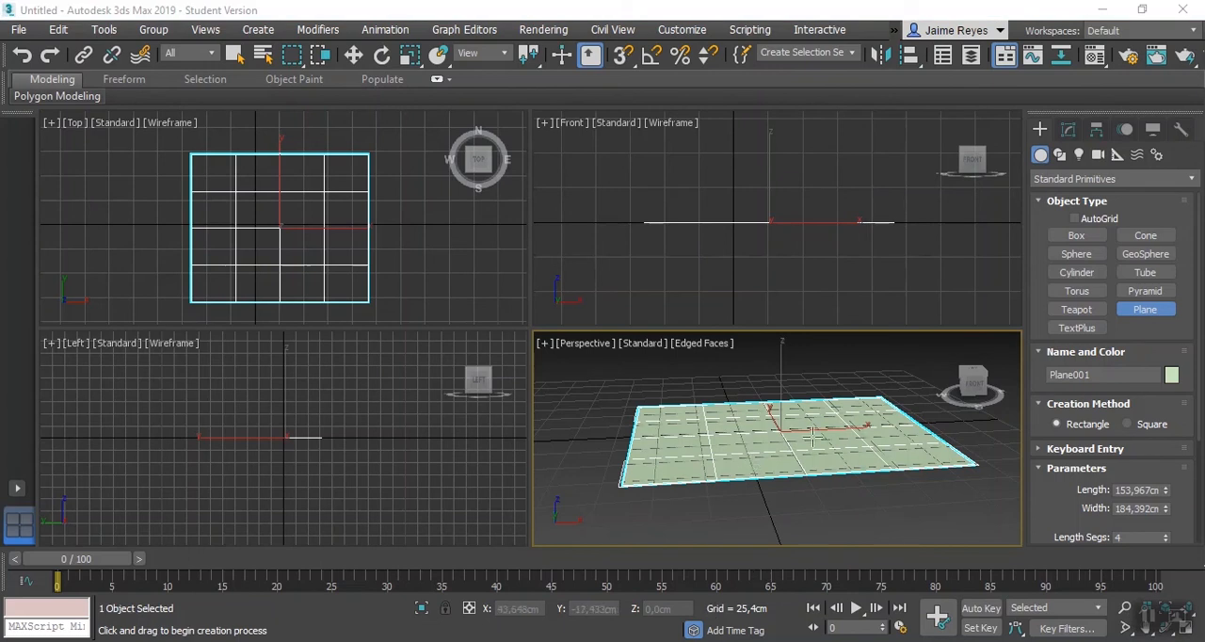
pyautogui.keyDown('alt'); pyautogui.moveTo(815, 447); pyautogui.dragTo(804, 286, button='middle'); pyautogui.keyUp('alt')
pyautogui.scroll(2, 805, 286)
pyautogui.keyDown('alt'); pyautogui.moveTo(781, 395); pyautogui.dragTo(778, 536, button='middle'); pyautogui.keyUp('alt')
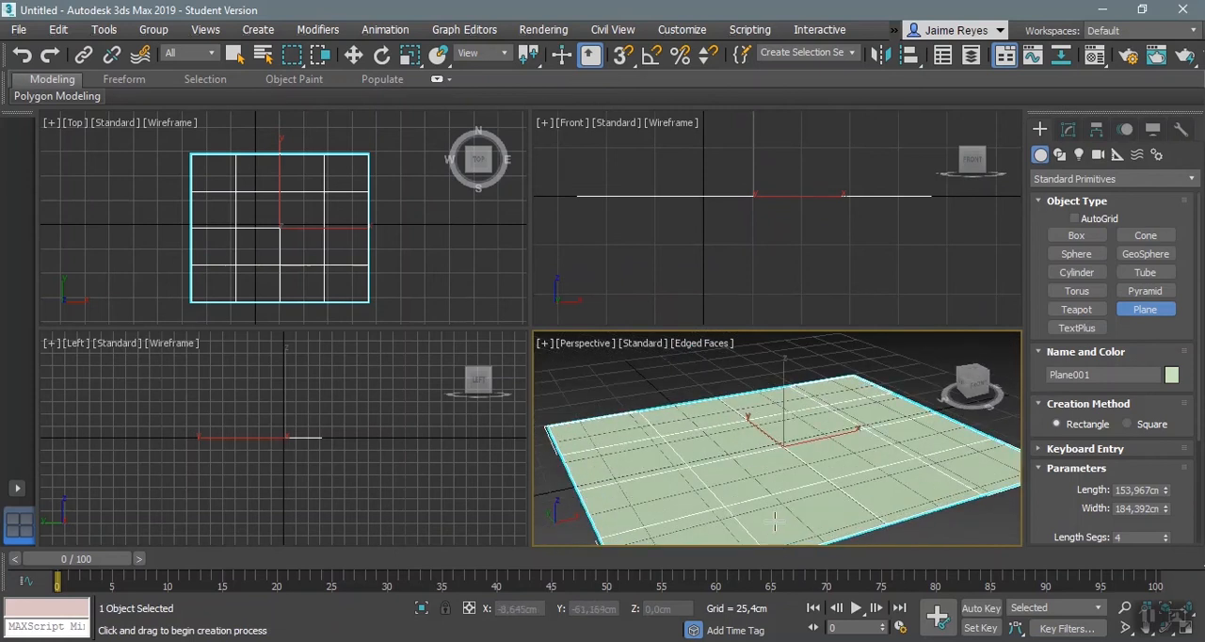
pyautogui.scroll(-2, 775, 520)
pyautogui.scroll(-2, 742, 477)
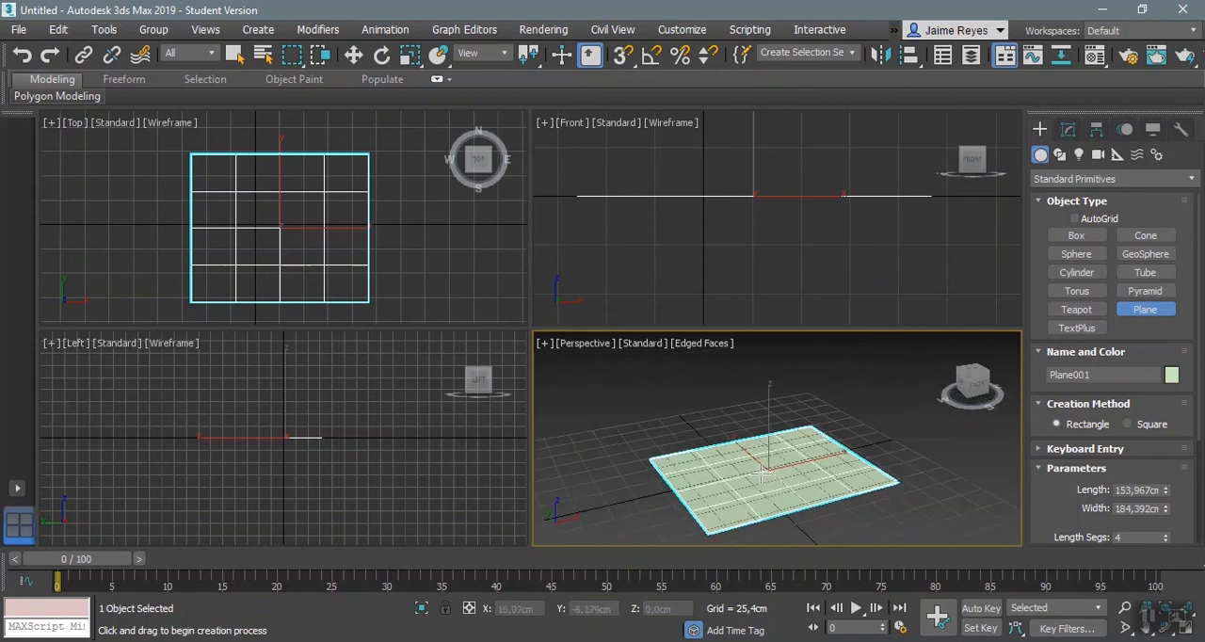
pyautogui.scroll(3, 760, 476)
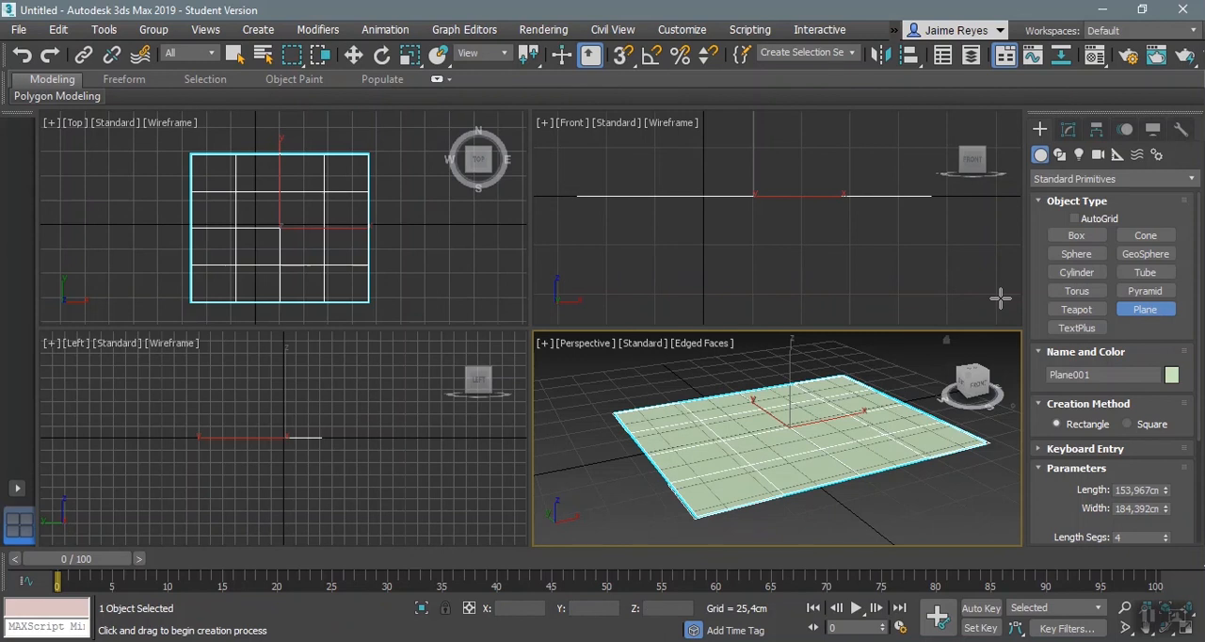
# Step: Delete the plane and create a cylinder about 25,2 cm in radius and 67,3 cm high near the origin in the Top view
pyautogui.press('Delete')
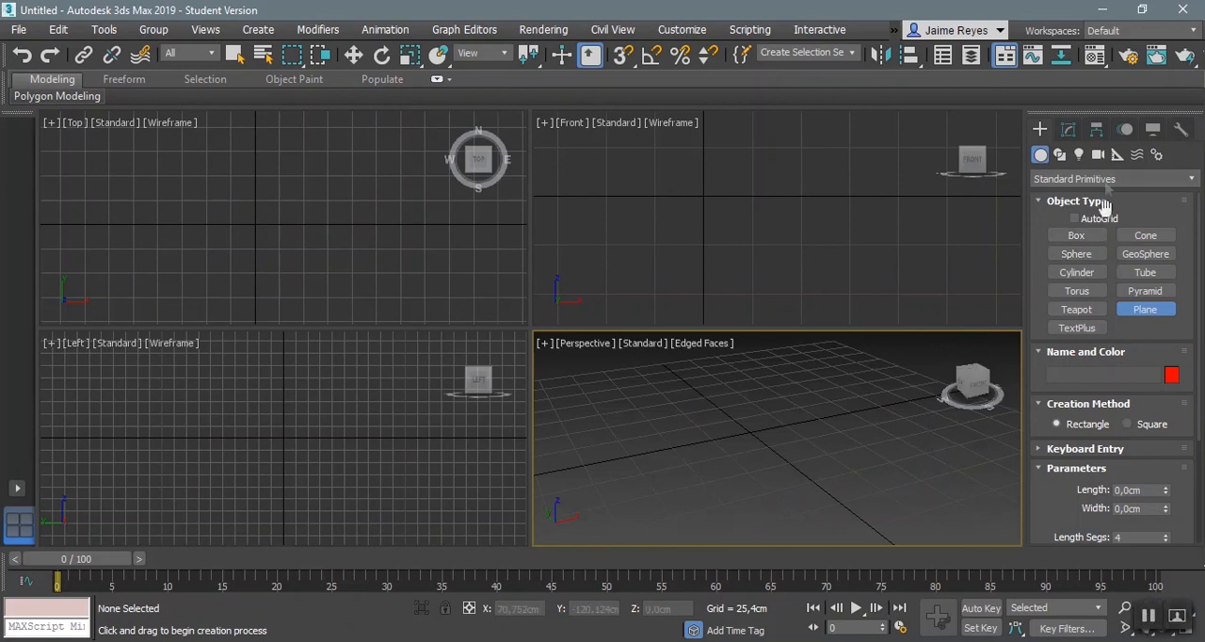
pyautogui.click(1076, 272)
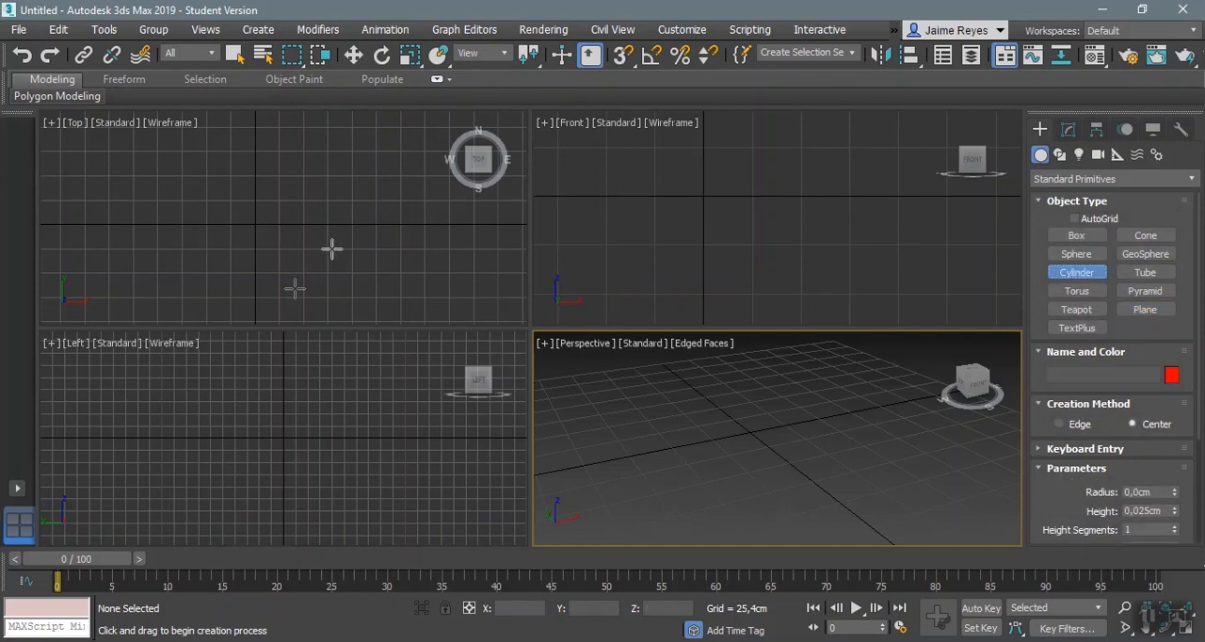
pyautogui.moveTo(255, 220); pyautogui.dragTo(280, 215)
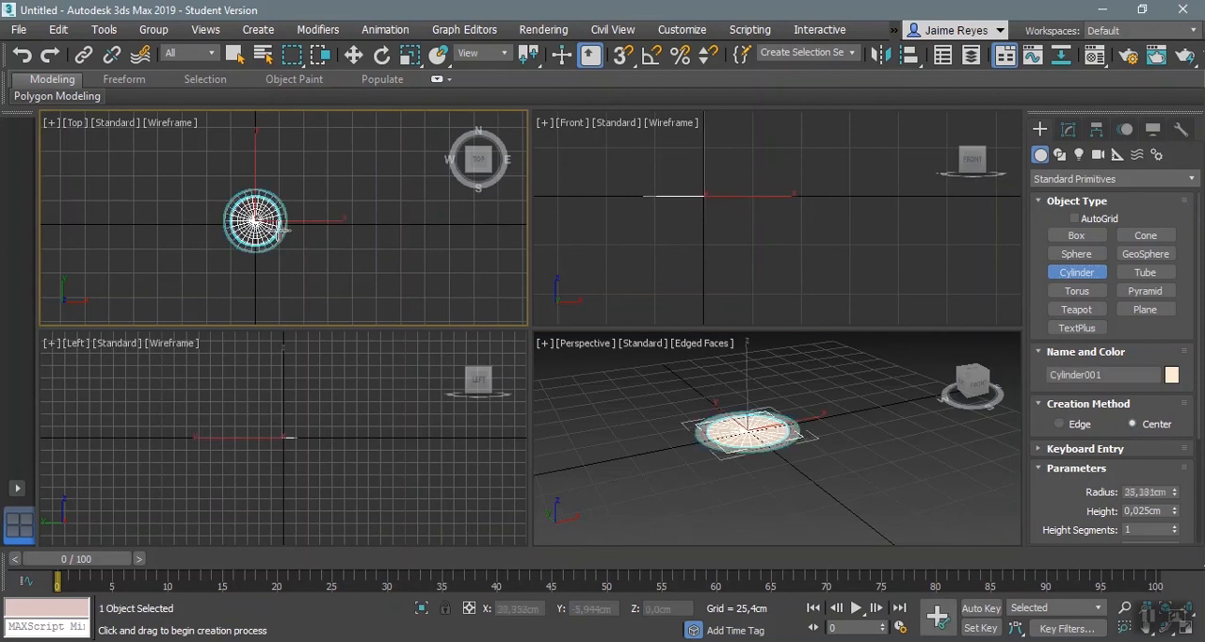
pyautogui.click(269, 161)
# Step: Move the cylinder along the X axis to about X 7,8 cm
pyautogui.moveTo(847, 484); pyautogui.dragTo(894, 508, button='middle')
pyautogui.click(353, 55)
pyautogui.moveTo(302, 222); pyautogui.dragTo(337, 223)
pyautogui.moveTo(831, 466); pyautogui.dragTo(772, 446, button='middle')
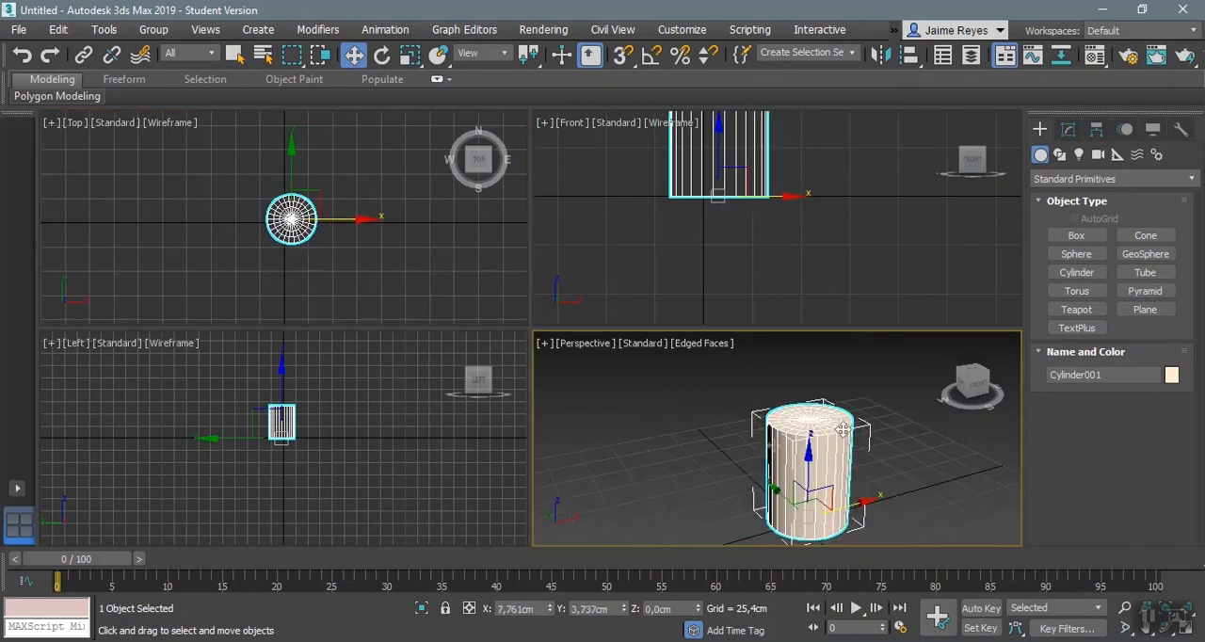
# Step: Modify the cylinder to a radius of about 32,5 cm, a height of about 35 cm and 6 height segments
pyautogui.click(1068, 137)
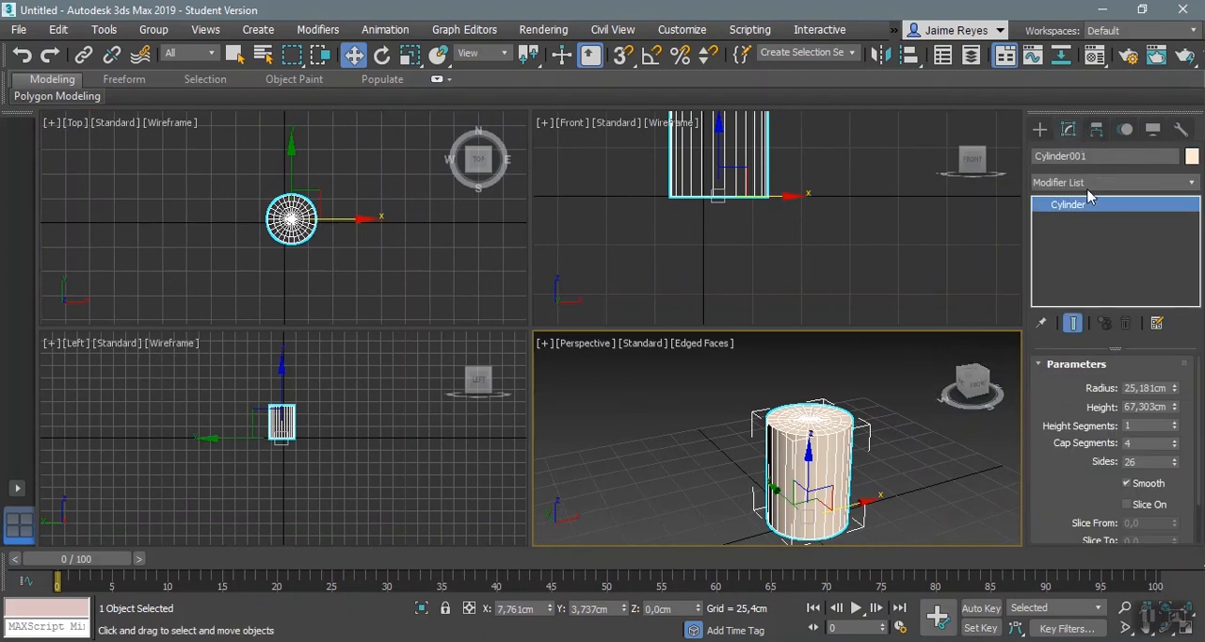
pyautogui.moveTo(1067, 483); pyautogui.dragTo(1063, 449)
pyautogui.moveTo(1178, 427); pyautogui.dragTo(1177, 388)
pyautogui.moveTo(873, 495); pyautogui.dragTo(810, 467, button='middle')
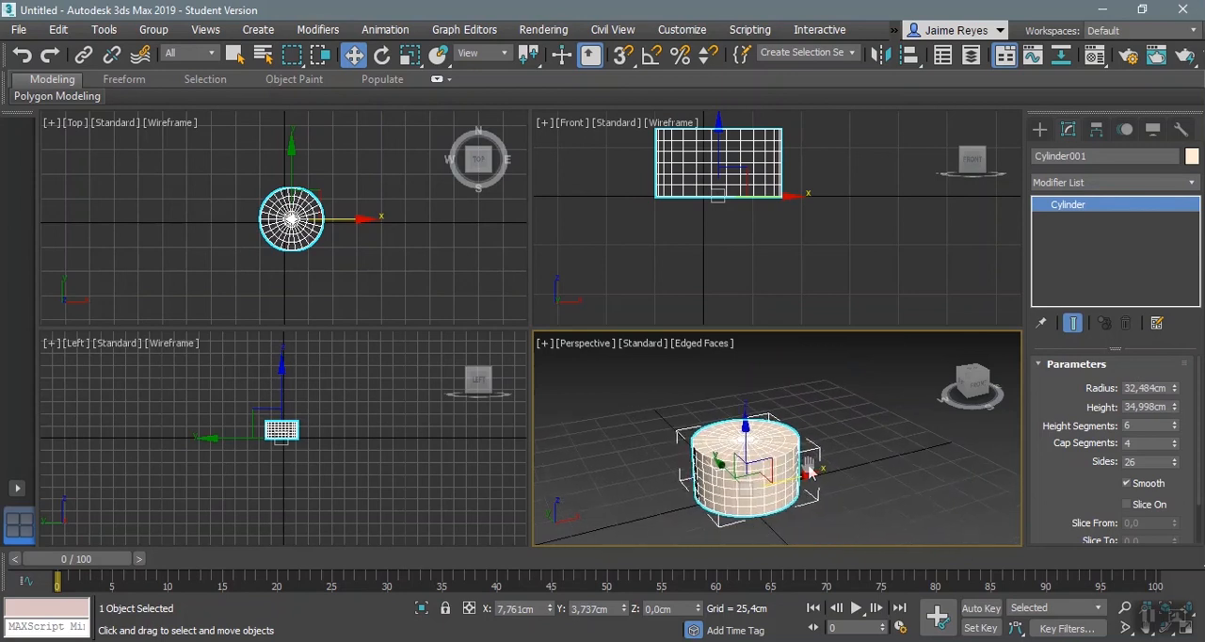
# Step: Browse the modifiers available for the cylinder without applying one
pyautogui.click(1192, 183)
pyautogui.moveTo(1193, 216); pyautogui.dragTo(1195, 283)
pyautogui.click(986, 246)
# Step: Create a sphere with a radius of about 24,4 cm beside the cylinder in the Top view
pyautogui.click(1040, 130)
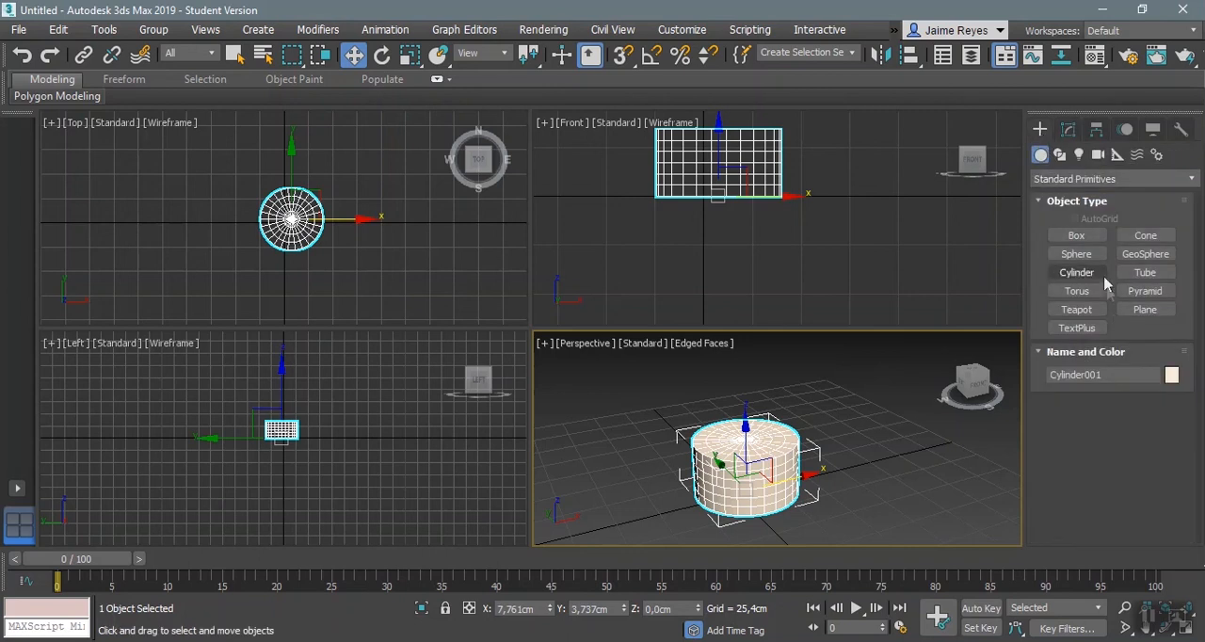
pyautogui.click(1096, 257)
pyautogui.moveTo(352, 228); pyautogui.dragTo(378, 229)
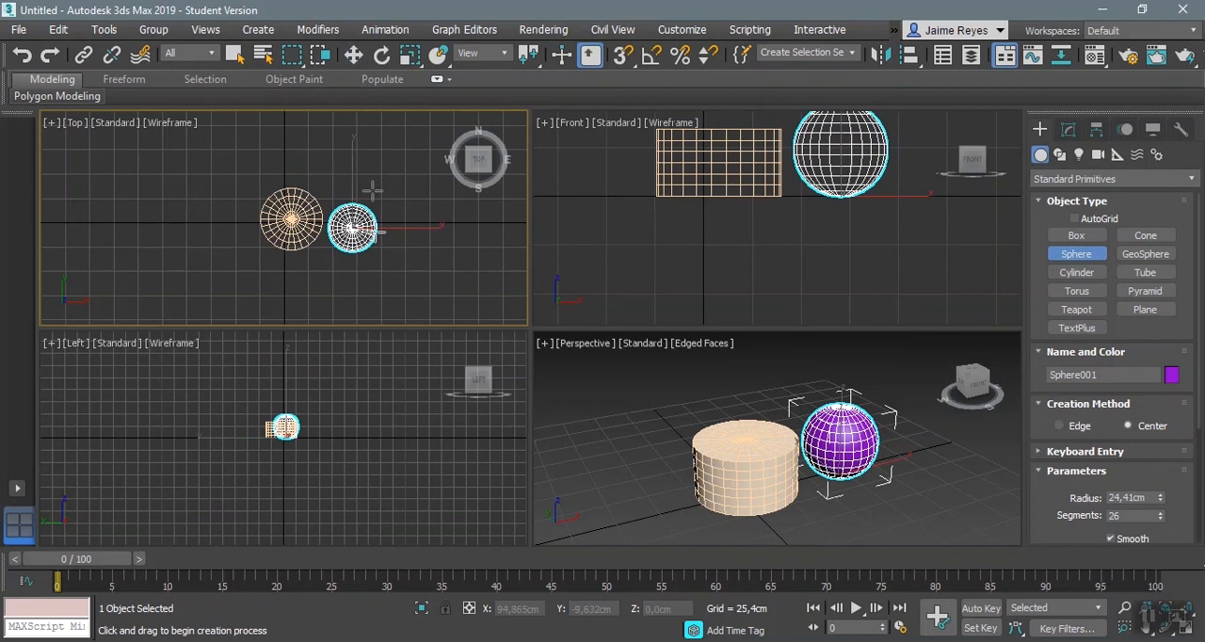
# Step: Move the sphere in the Front view up to about Z 36,9 cm and across to about X 8,2 cm, above the cylinder
pyautogui.click(354, 55)
pyautogui.moveTo(843, 174); pyautogui.dragTo(866, 242, button='middle')
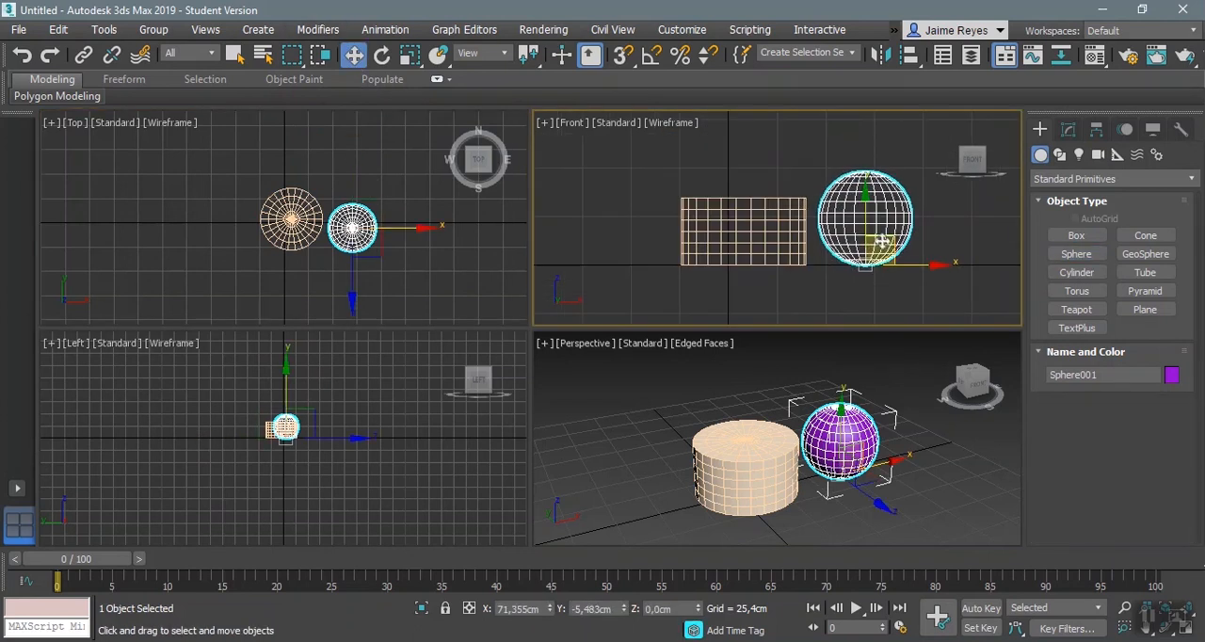
pyautogui.moveTo(864, 226); pyautogui.dragTo(855, 169)
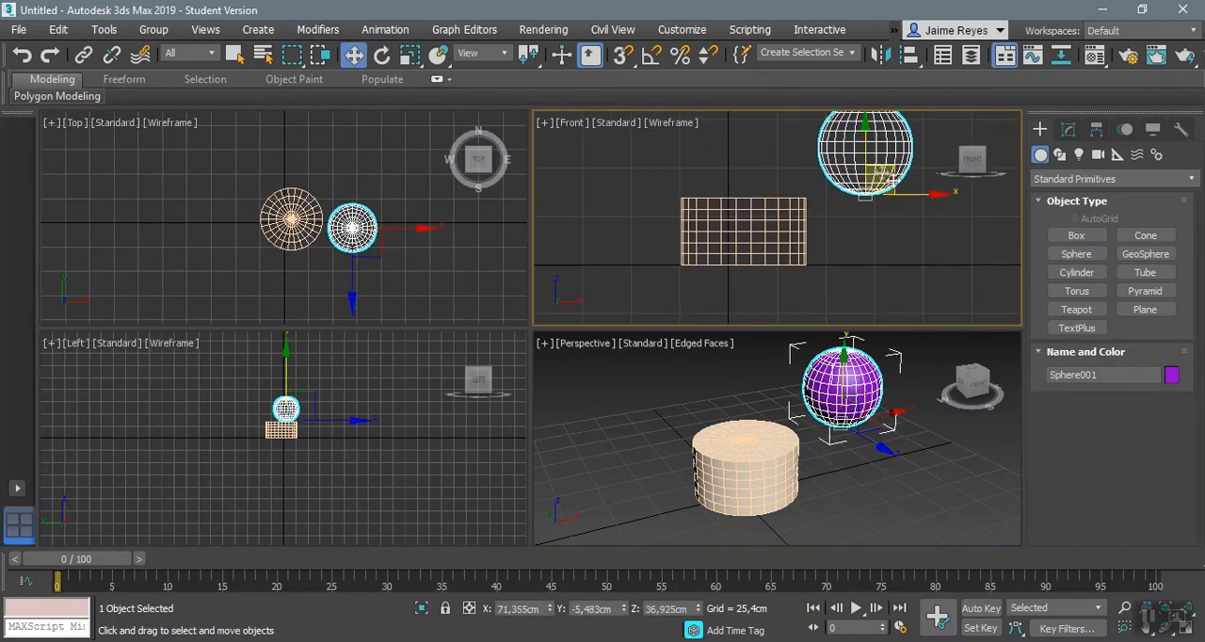
pyautogui.moveTo(918, 203); pyautogui.dragTo(801, 207)
# Step: Center the sphere over the cylinder and lower it onto the top face, at about X 7,9, Y 3,7 and Z 35,1 cm
pyautogui.scroll(5, 300, 190)
pyautogui.moveTo(311, 203); pyautogui.dragTo(343, 161, button='middle')
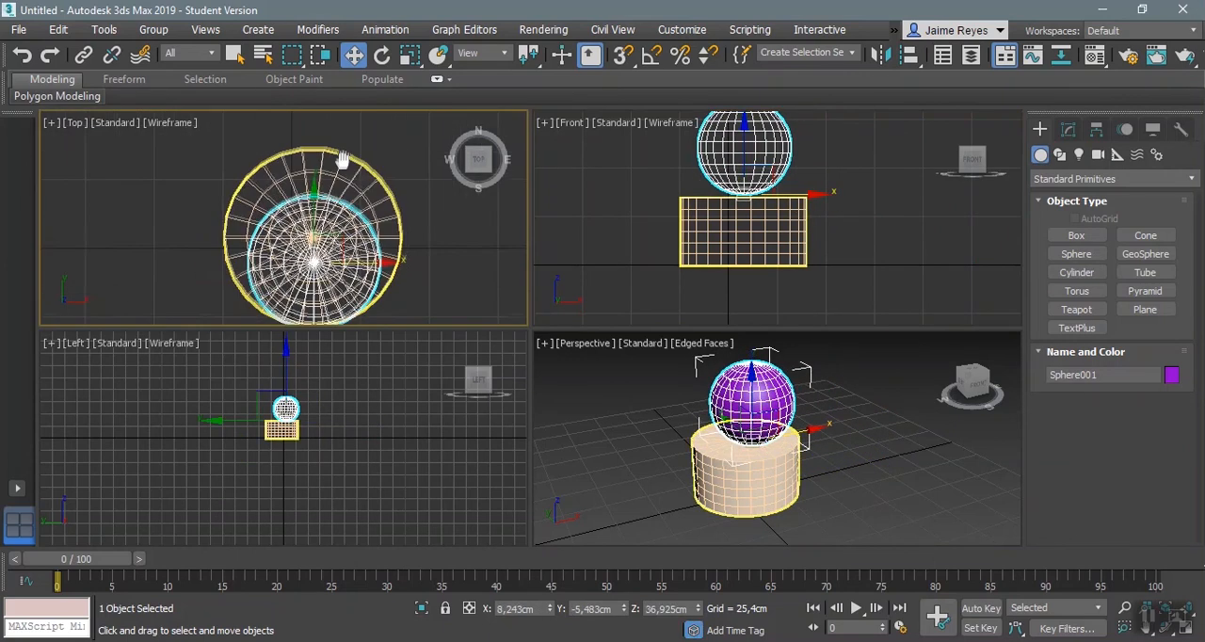
pyautogui.moveTo(308, 221); pyautogui.dragTo(308, 169)
pyautogui.moveTo(308, 188); pyautogui.dragTo(365, 240)
pyautogui.scroll(4, 741, 182)
pyautogui.moveTo(746, 194); pyautogui.dragTo(748, 202)
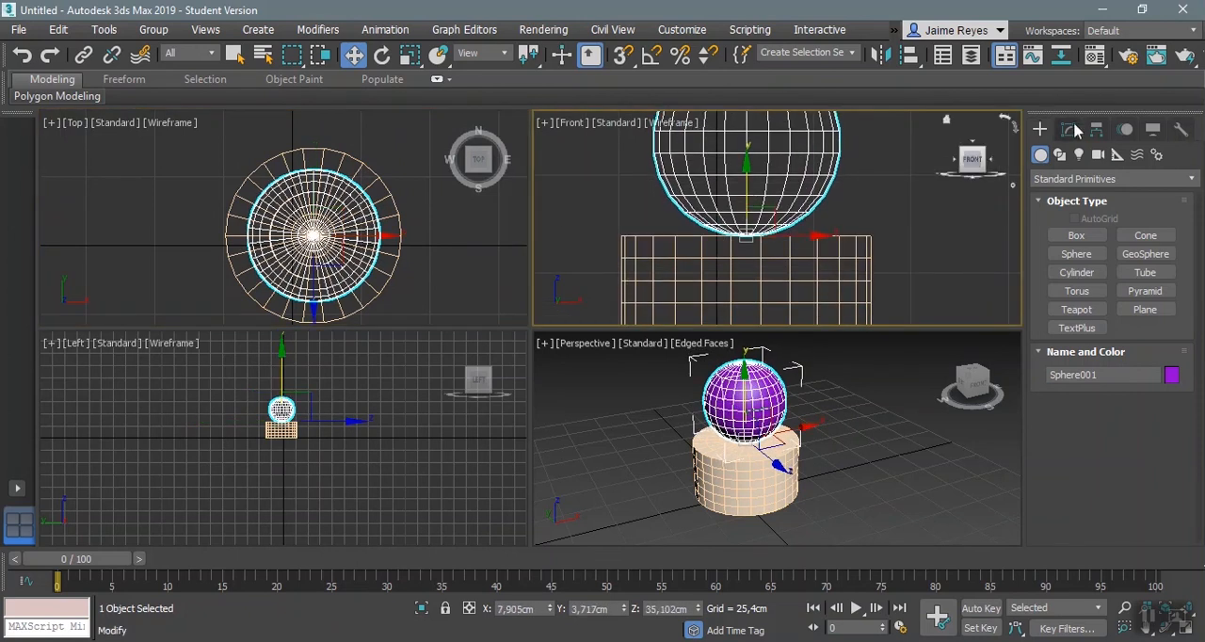
# Step: Increase the sphere's radius to about 32,2 cm to match the cylinder's width
pyautogui.click(1068, 129)
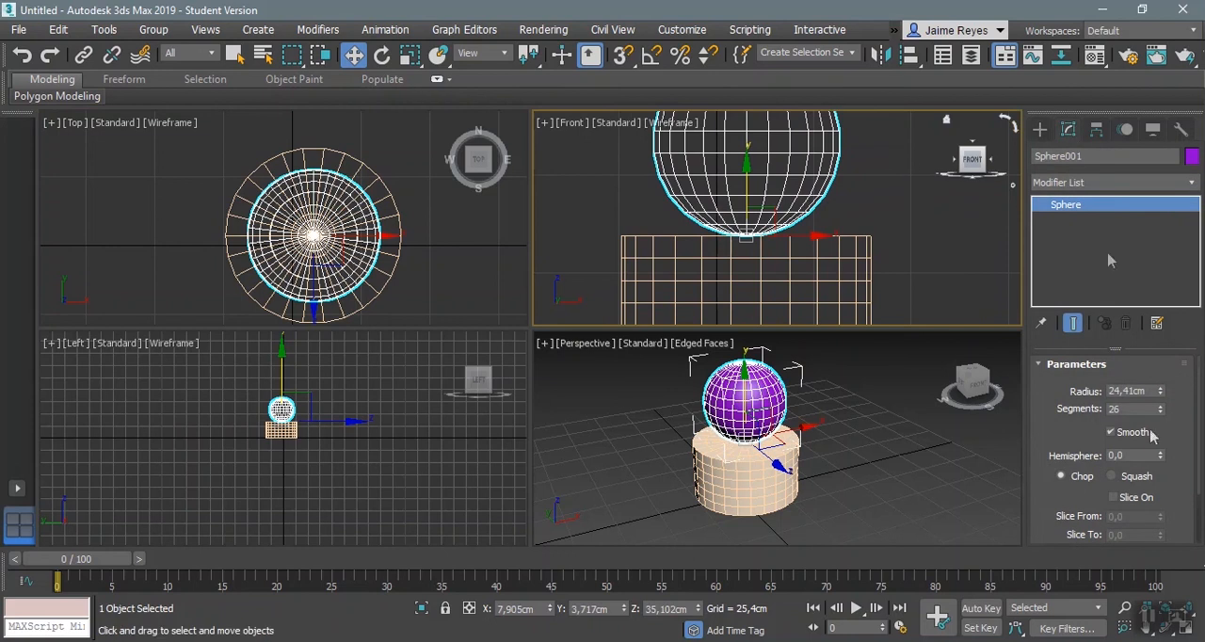
pyautogui.moveTo(1161, 394); pyautogui.dragTo(1164, 367)
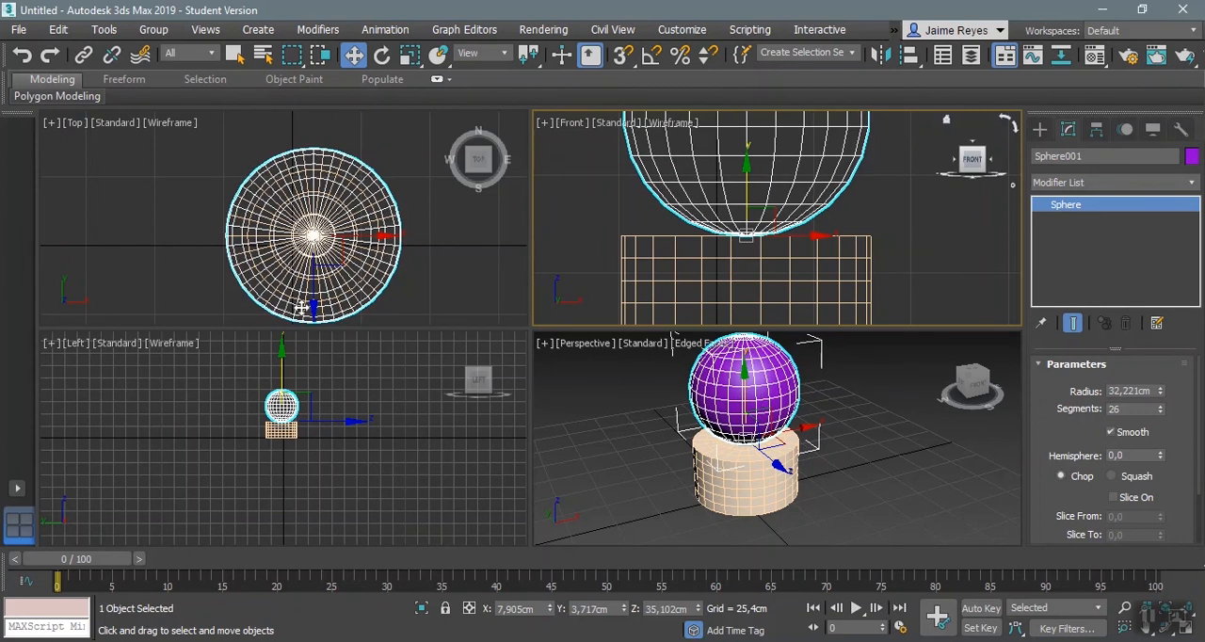